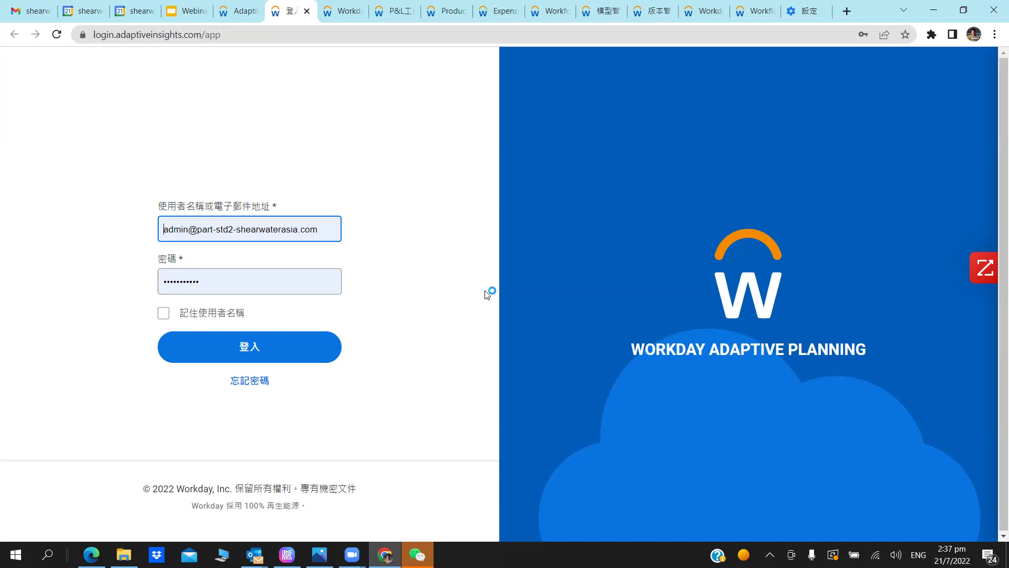
Sign in to Workday Adaptive Planning with the prefilled credentials and look over the welcome page.
click(251, 345)
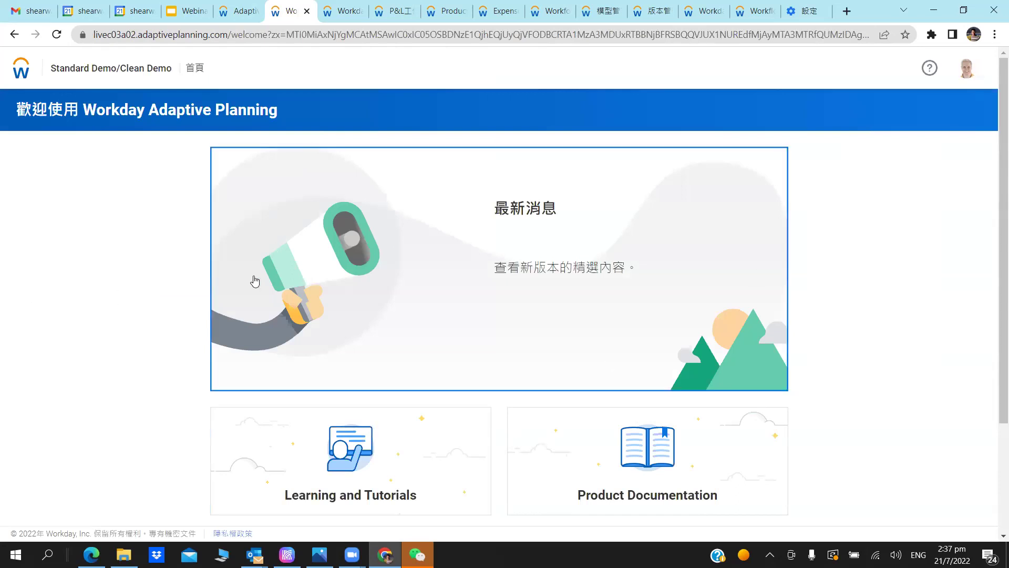
scroll(467, 239, down, 3)
scroll(196, 238, up, 3)
scroll(698, 259, down, 3)
scroll(333, 295, up, 3)
scroll(510, 226, down, 3)
scroll(728, 202, up, 3)
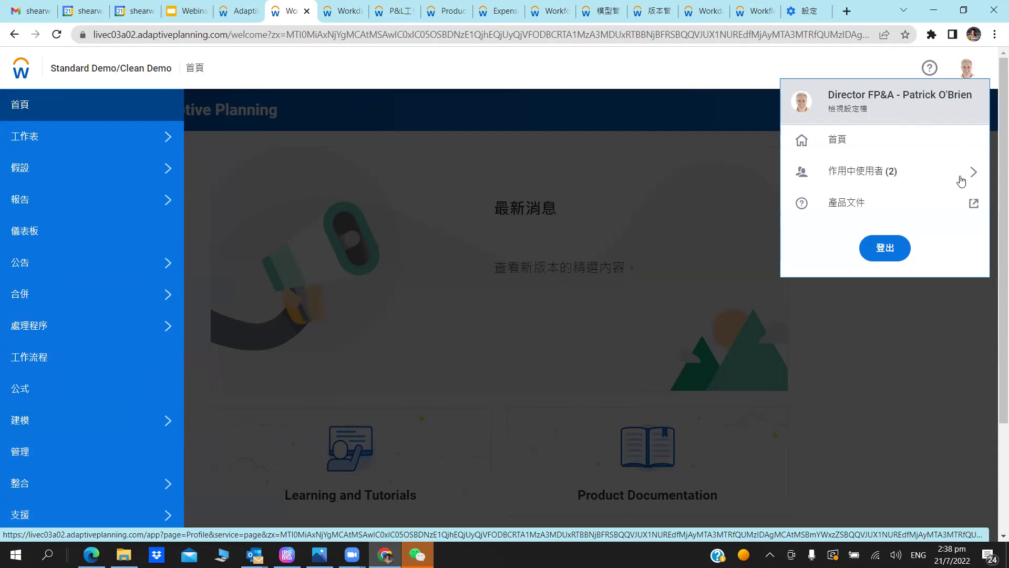
Check the active users list (作用中使用者) in the profile menu and look through the main navigation's submenus such as 公告, 合併 and 建模.
click(899, 160)
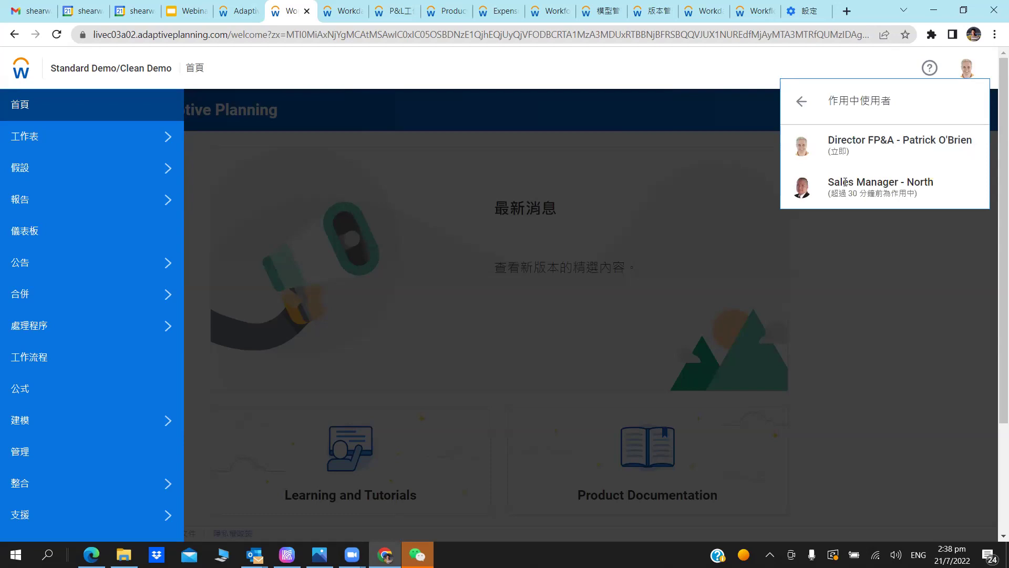
click(879, 184)
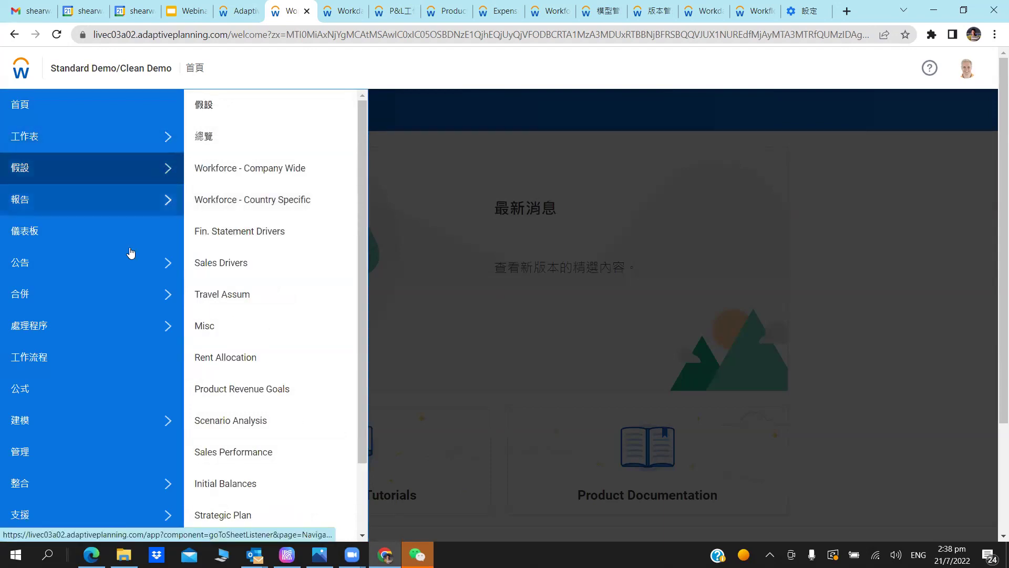
mouse_move(172, 204)
mouse_move(168, 262)
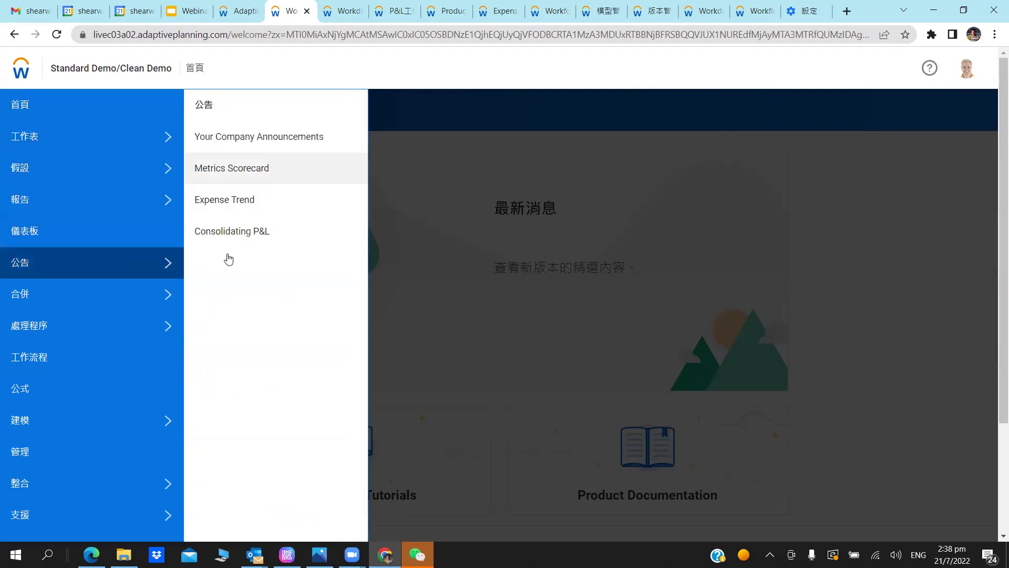
mouse_move(164, 297)
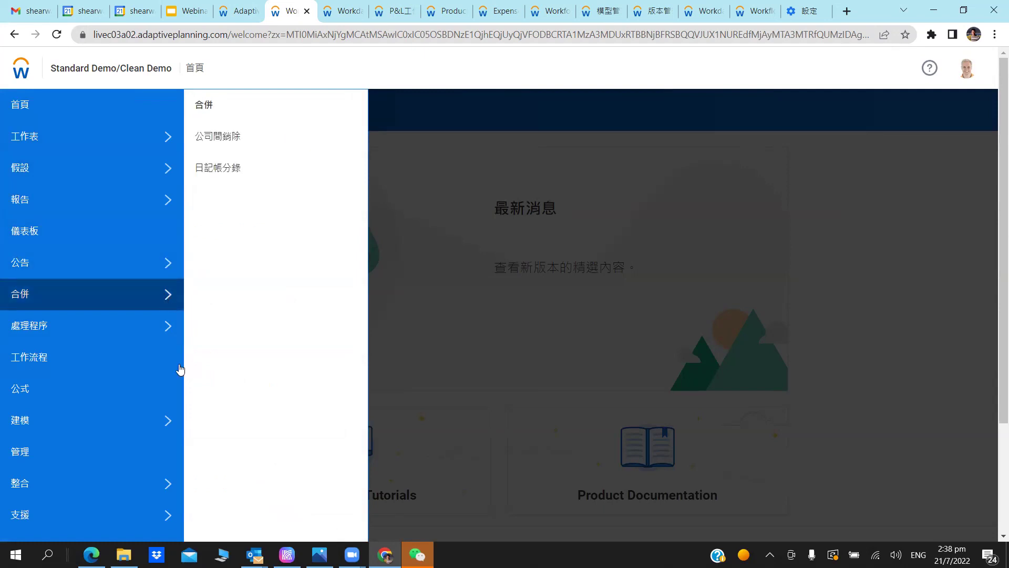
scroll(164, 421, down, 3)
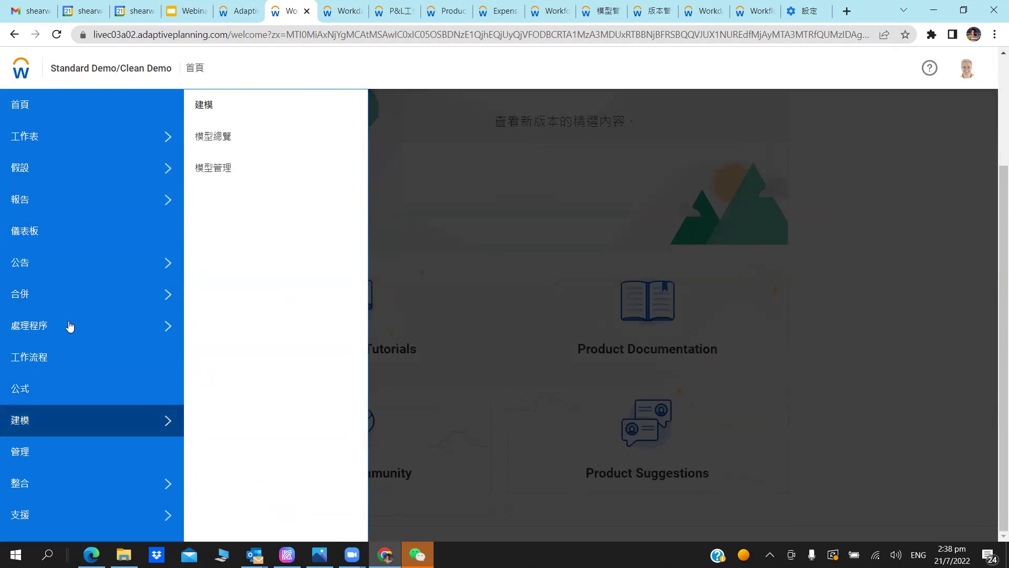
click(954, 307)
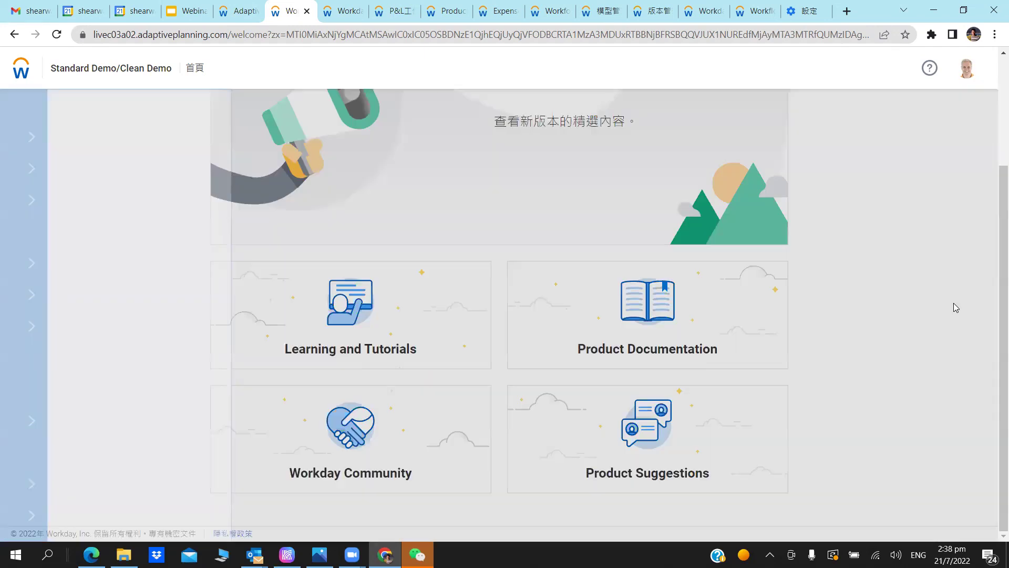
scroll(862, 211, up, 3)
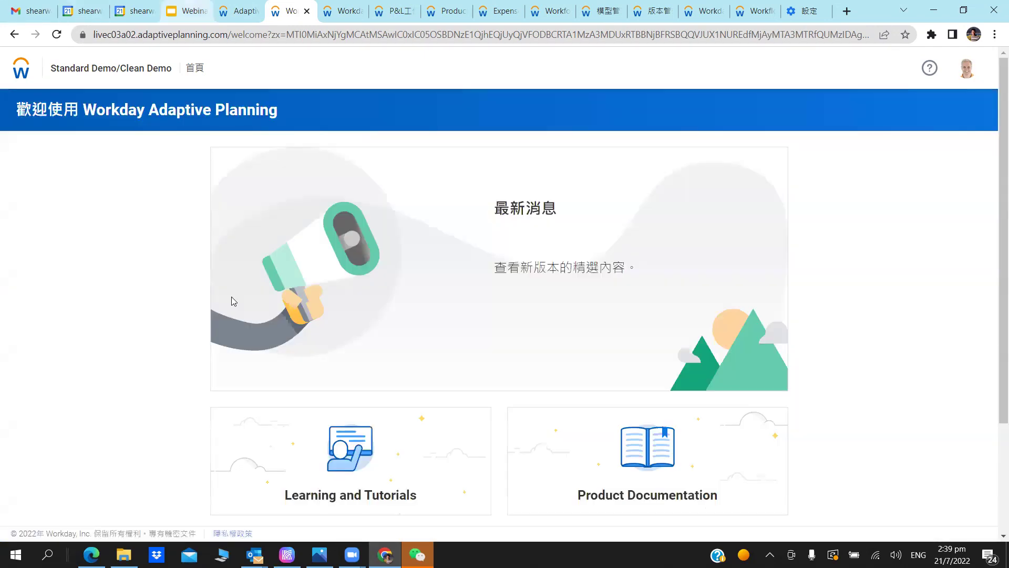
Check the agenda slide in the Webinar Adaptive Planning TW presentation in Google Slides and return to Workday Adaptive Planning.
key(ctrl+4)
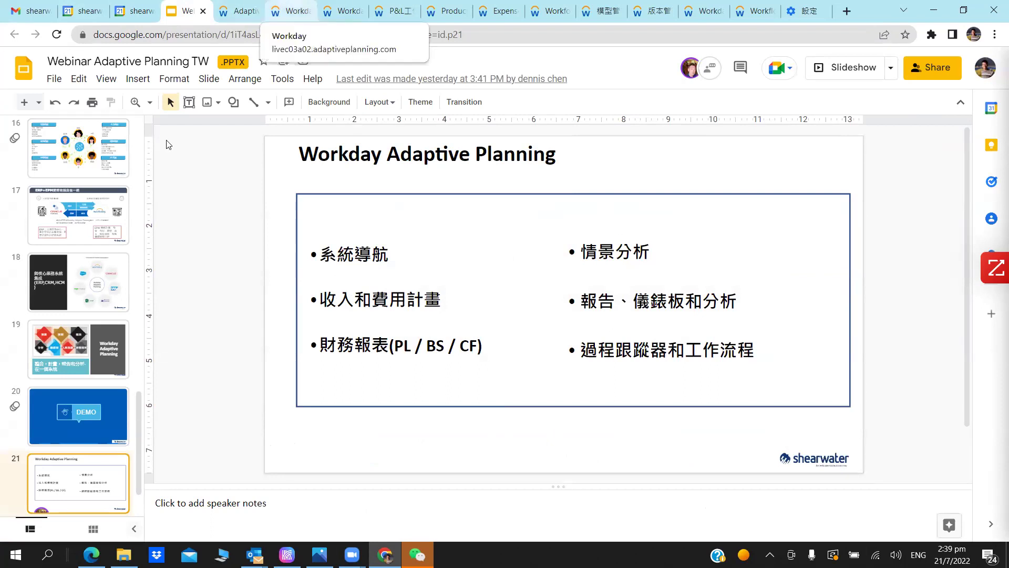
click(283, 5)
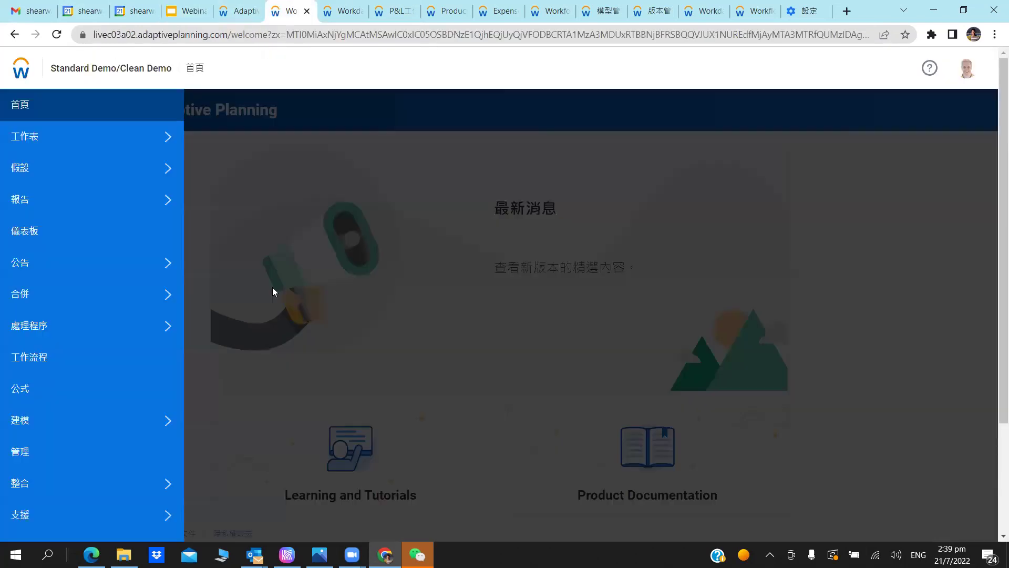
Examine the sheets listed under 工作表, from Financial Statements and Revenue, Expense and Workforce Planning to Operating Plans and Supporting Schedules.
click(53, 136)
scroll(289, 229, down, 4)
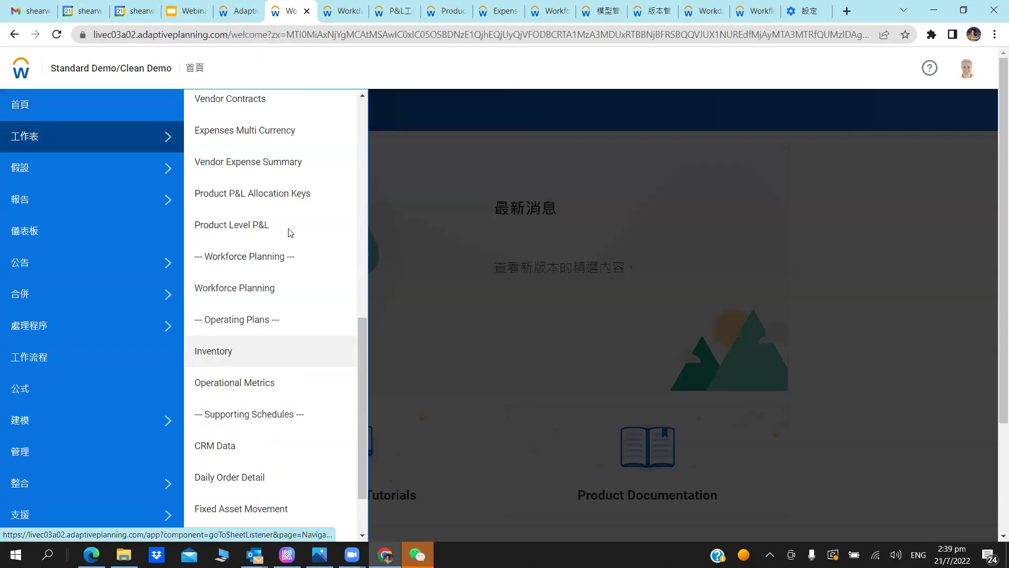
scroll(288, 233, up, 5)
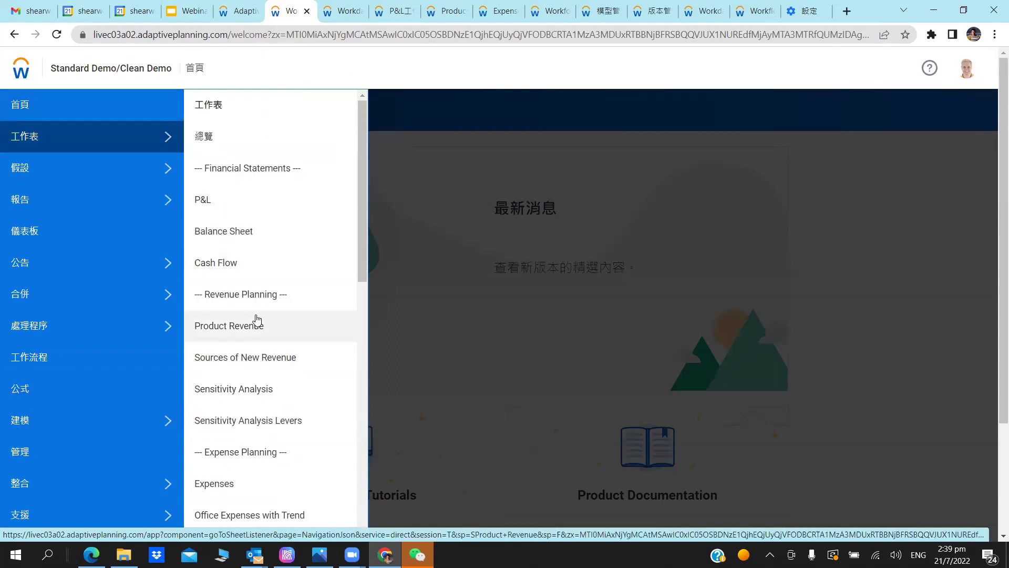
scroll(257, 319, down, 4)
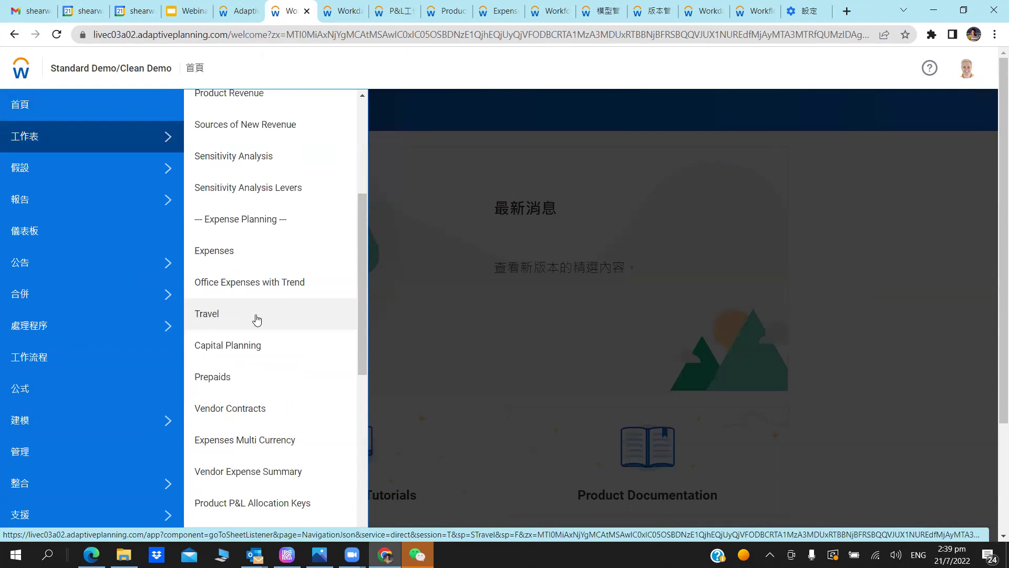
scroll(257, 319, down, 2)
scroll(257, 319, up, 6)
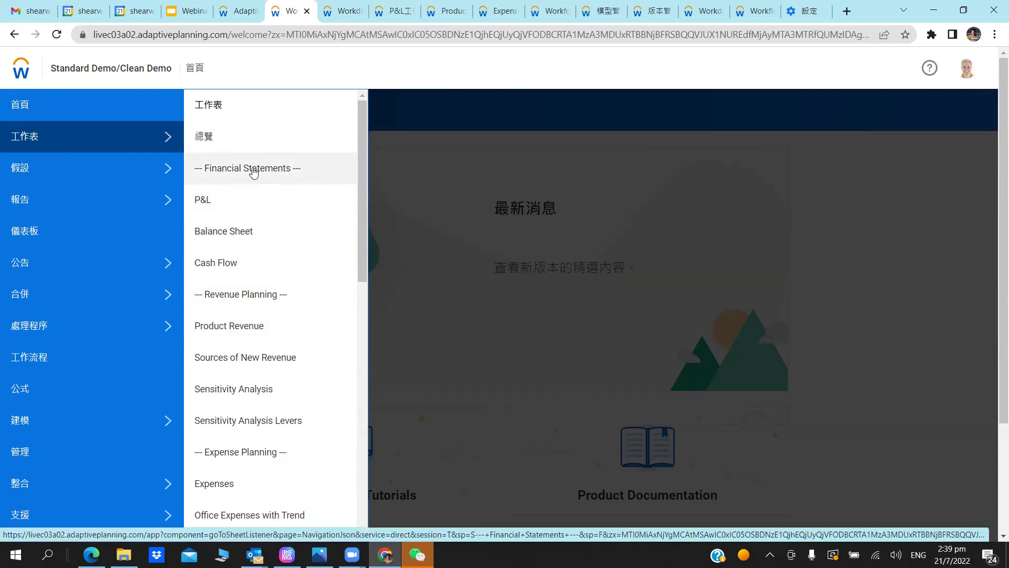
scroll(271, 181, down, 2)
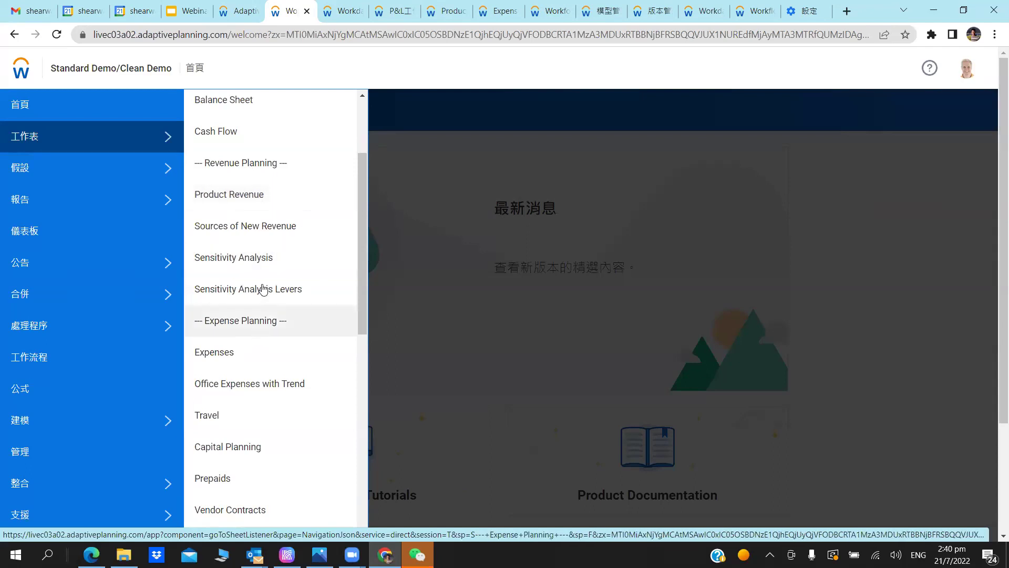
scroll(269, 261, down, 1)
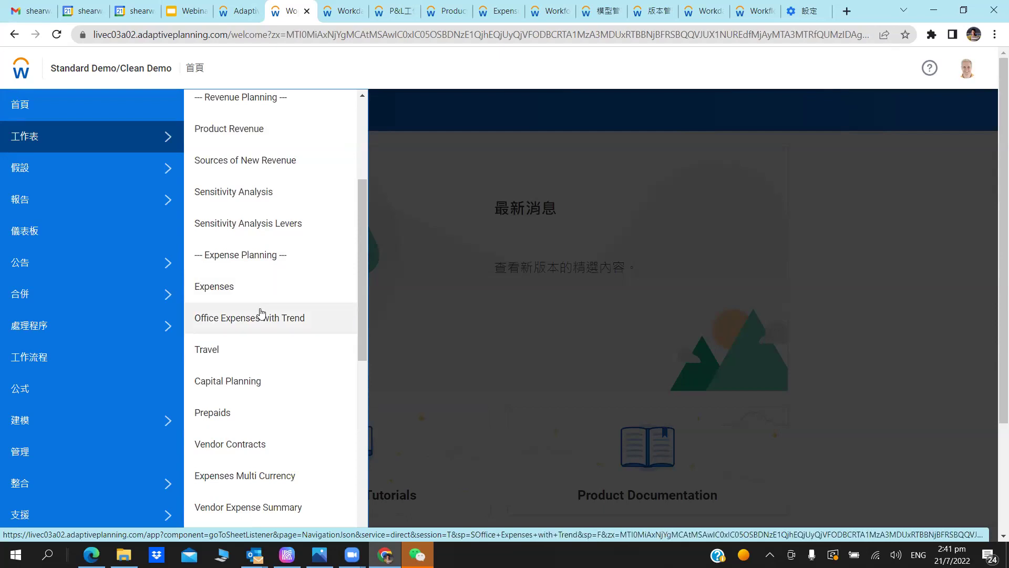
scroll(262, 316, down, 1)
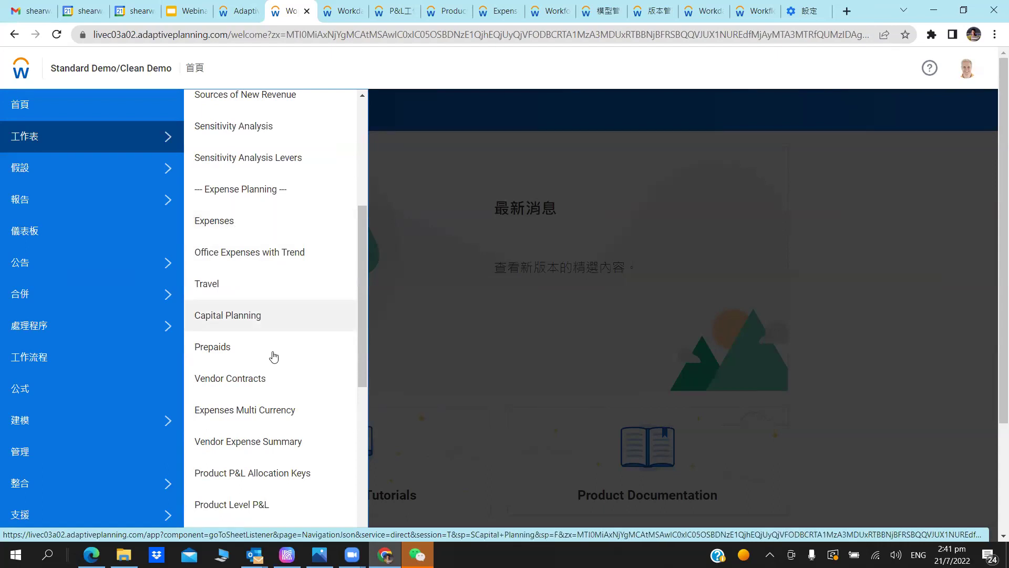
scroll(291, 255, down, 3)
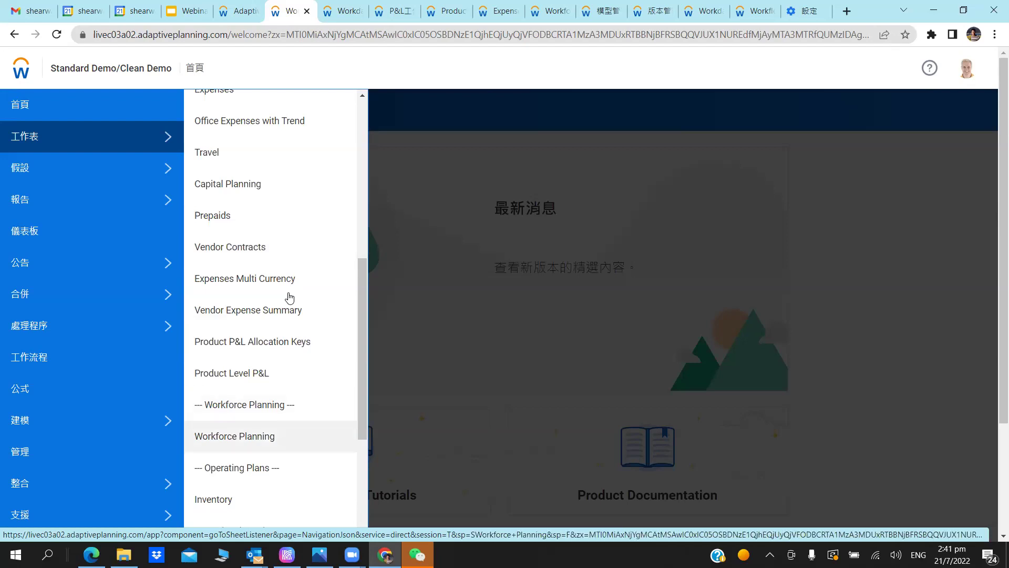
scroll(263, 295, up, 9)
scroll(231, 342, down, 6)
scroll(232, 343, down, 3)
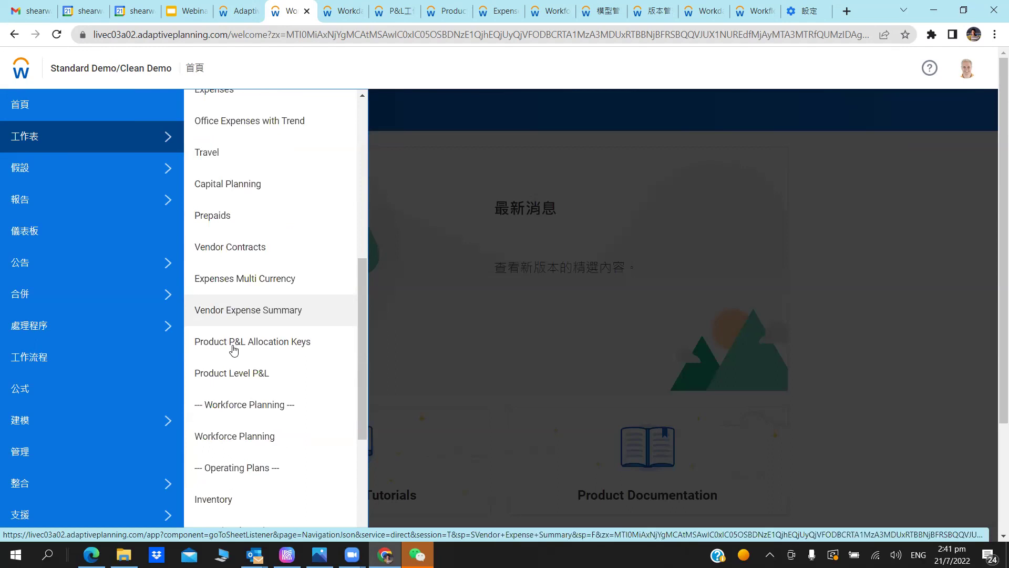
scroll(232, 350, down, 3)
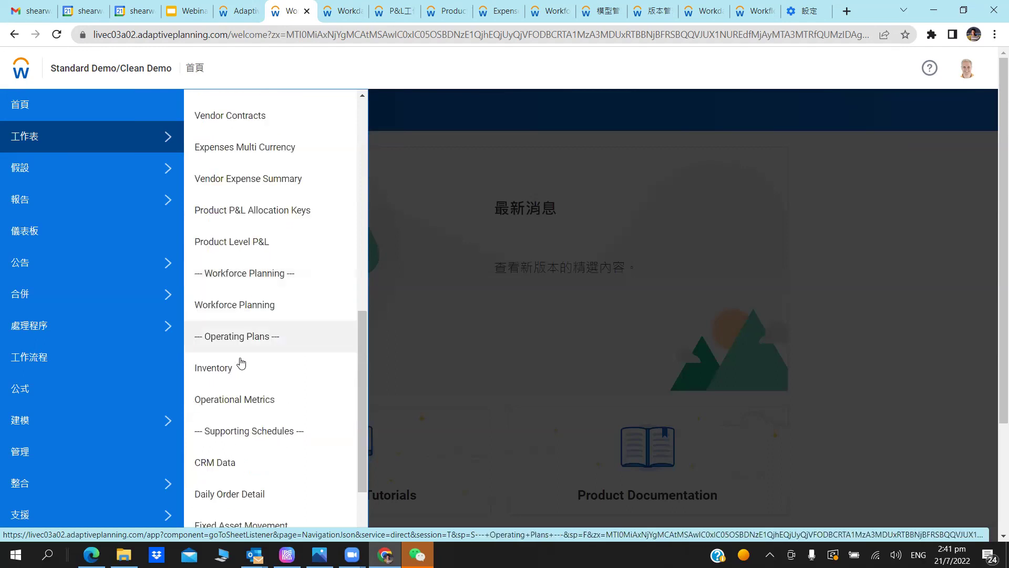
scroll(284, 316, down, 3)
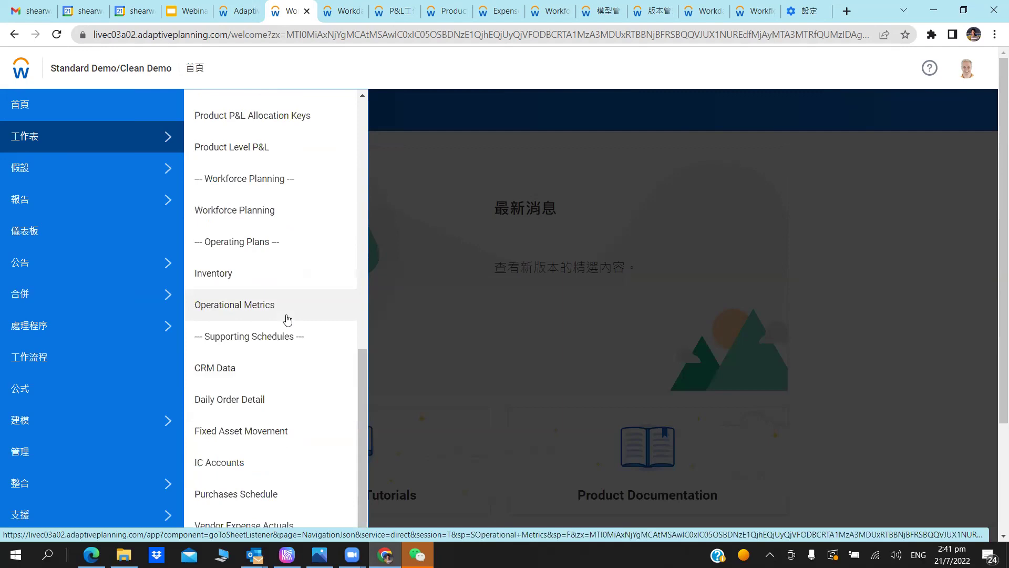
scroll(287, 319, up, 12)
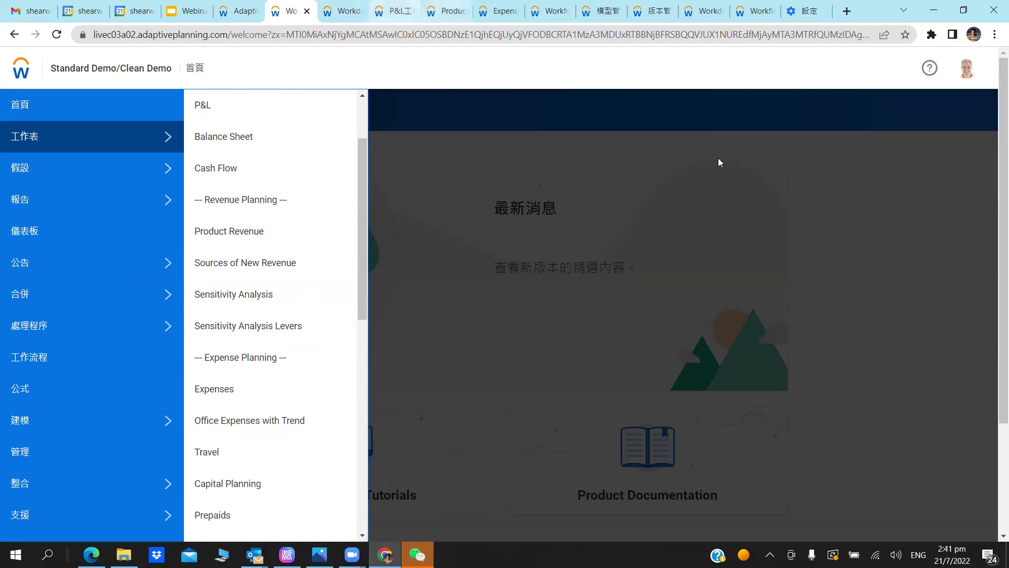
Switch to the already open Product Revenue sheet and set its version to Working Budget TW.
key(ctrl+Tab)
key(ctrl+Tab)
key(ctrl+Tab)
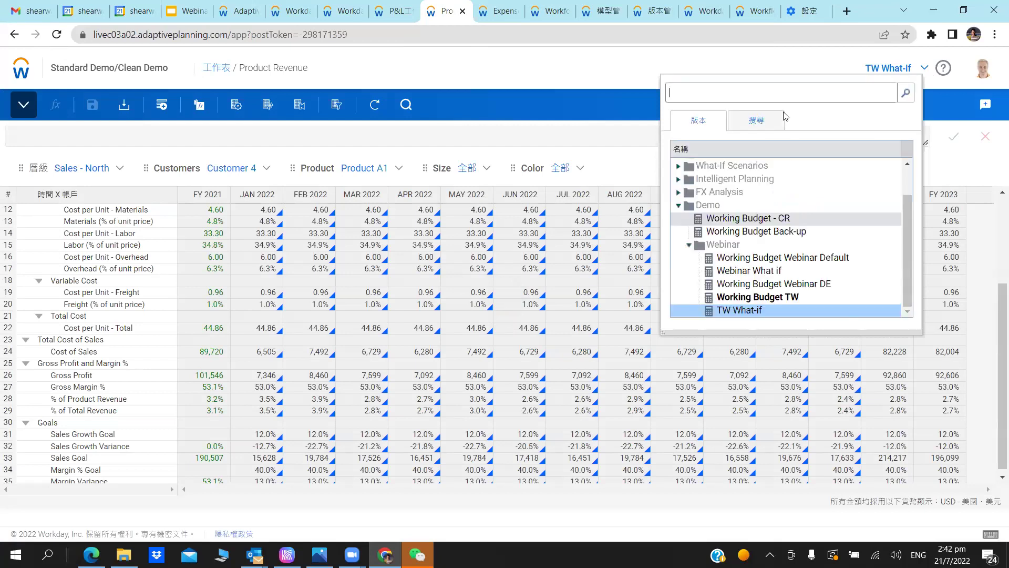
key(Down)
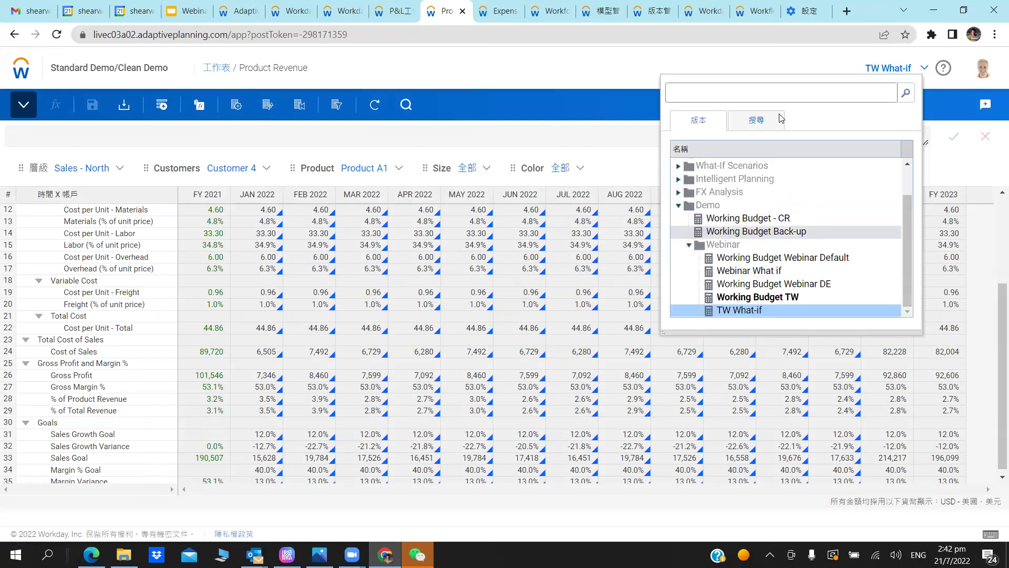
key(Down)
key(Down)
key(Down)
key(Down)
key(Down)
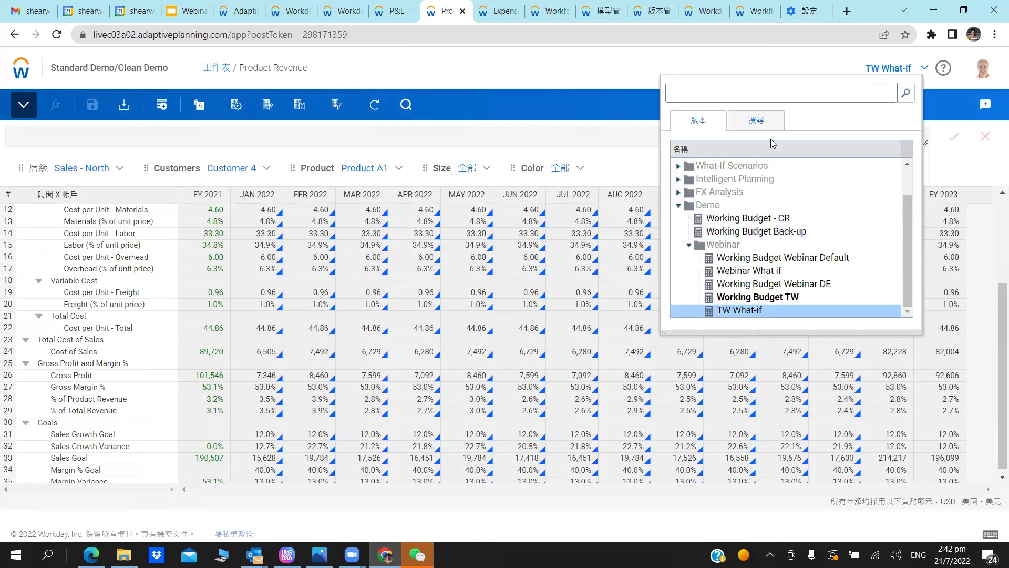
click(926, 74)
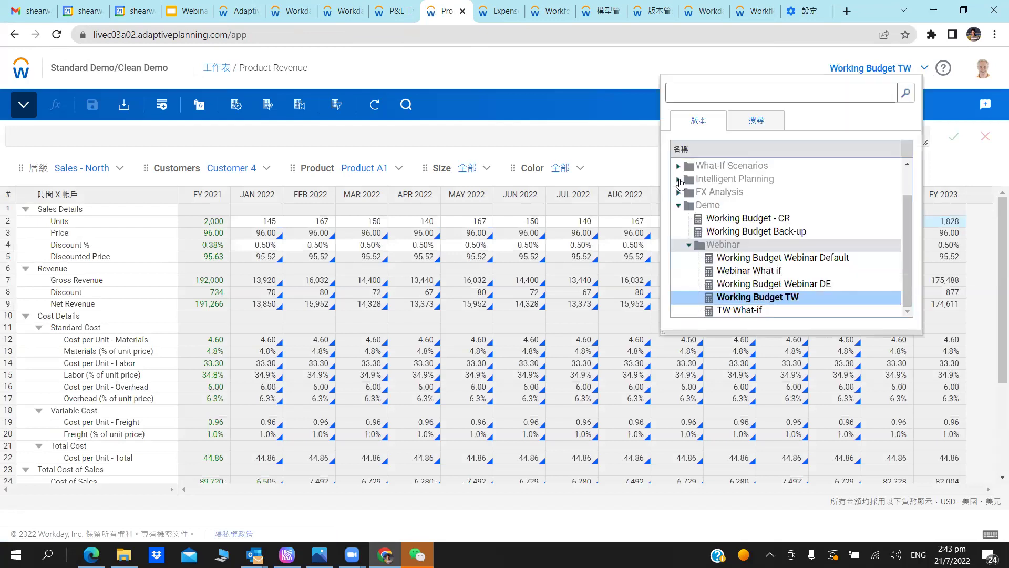
Expand Actuals in the version list, examine its sub-versions and the other version folders, and close the list.
scroll(728, 181, up, 1)
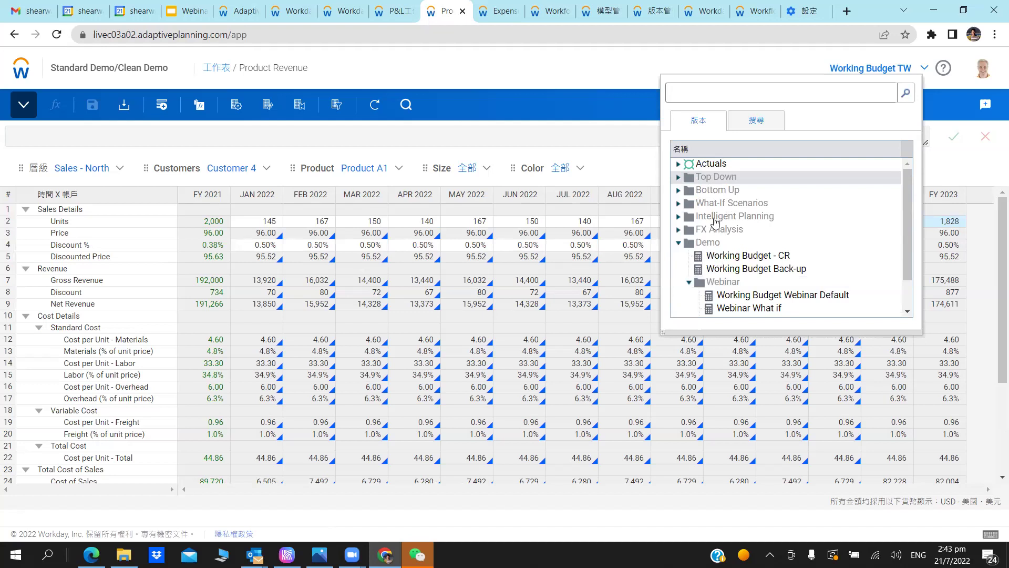
click(679, 164)
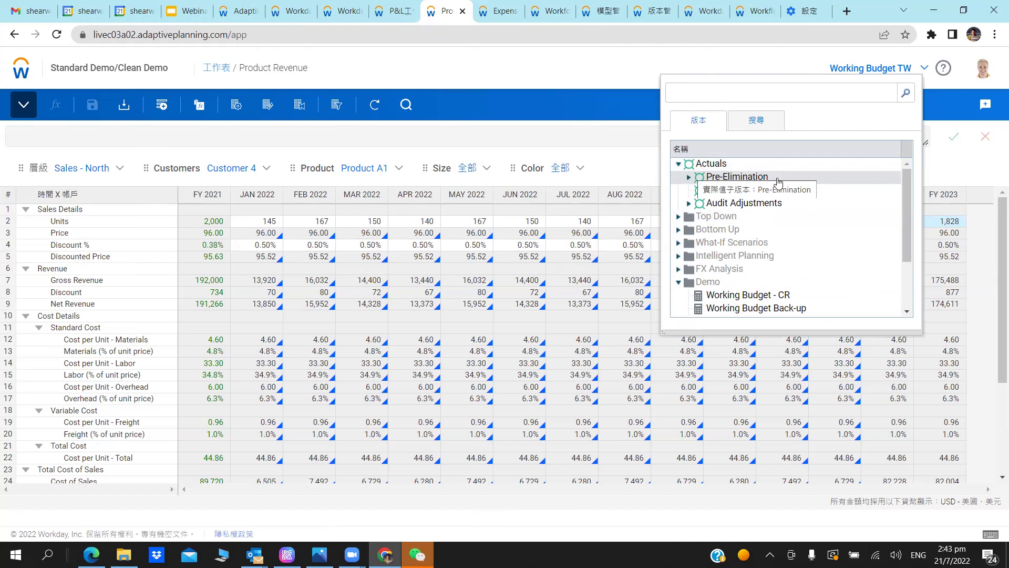
scroll(732, 210, down, 2)
scroll(732, 213, up, 2)
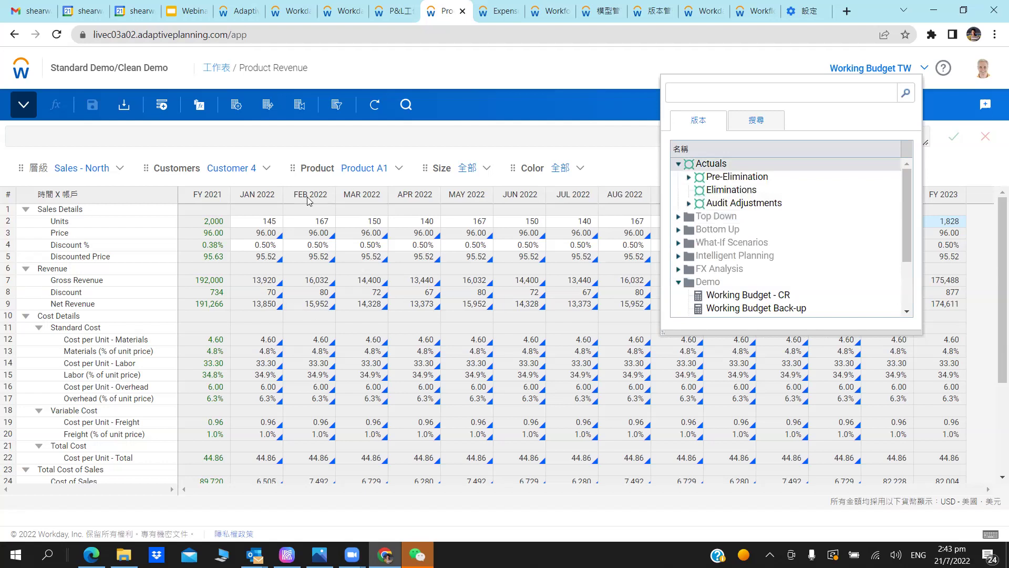
click(214, 222)
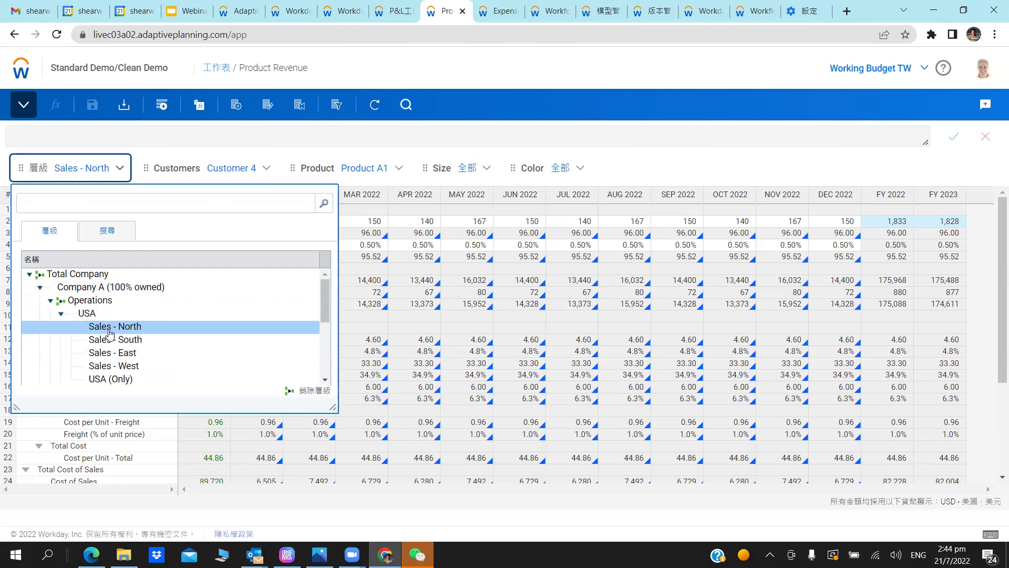
Inspect the 層級, Customers and Product filters of the Product Revenue sheet.
click(227, 148)
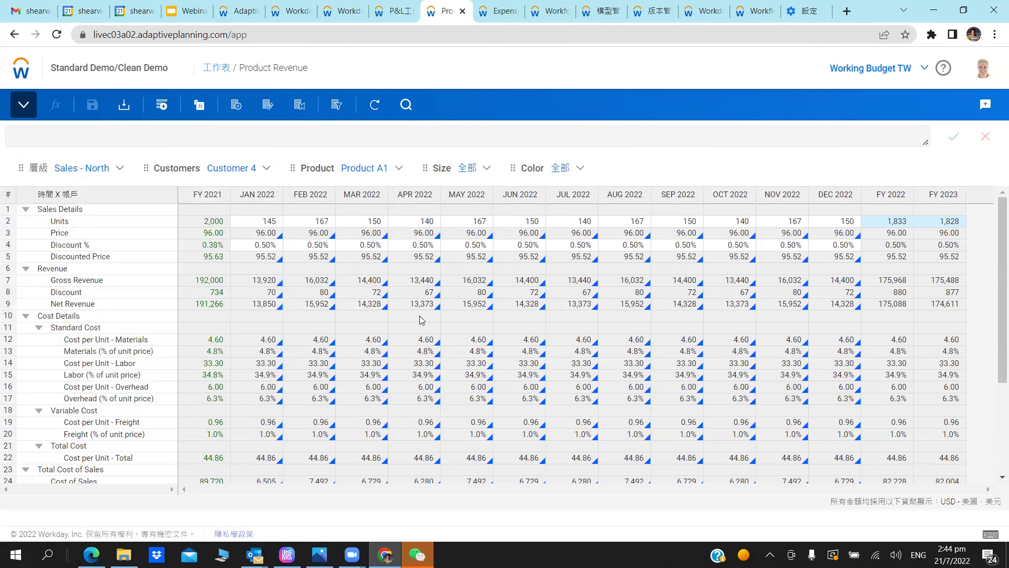
mouse_move(420, 320)
click(174, 172)
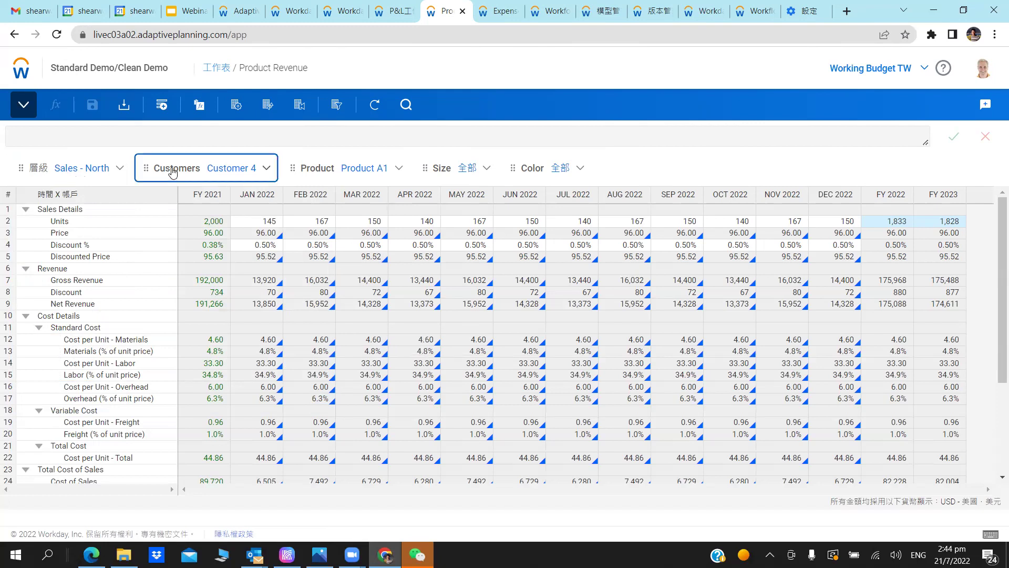
click(399, 174)
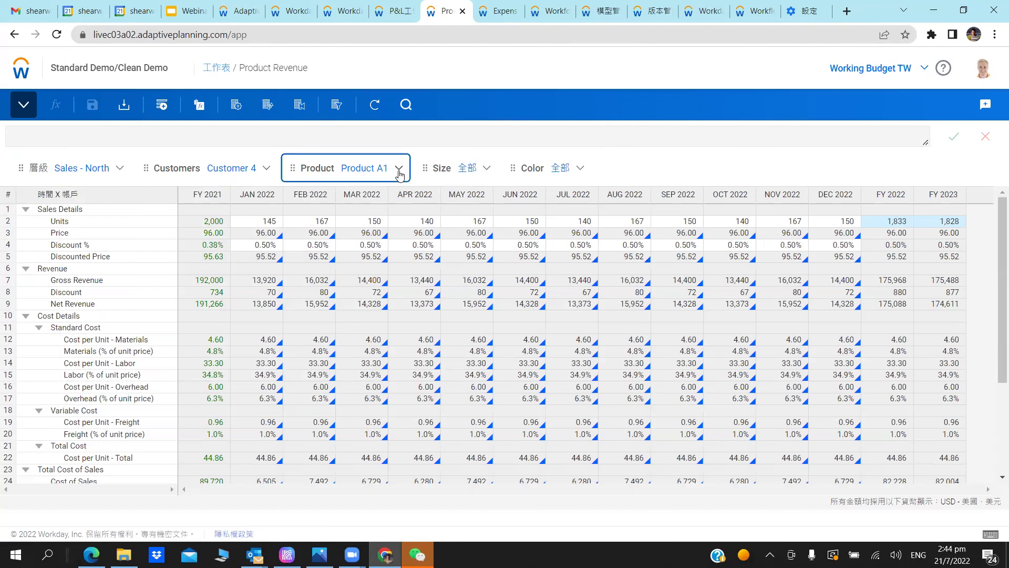
click(215, 166)
click(388, 169)
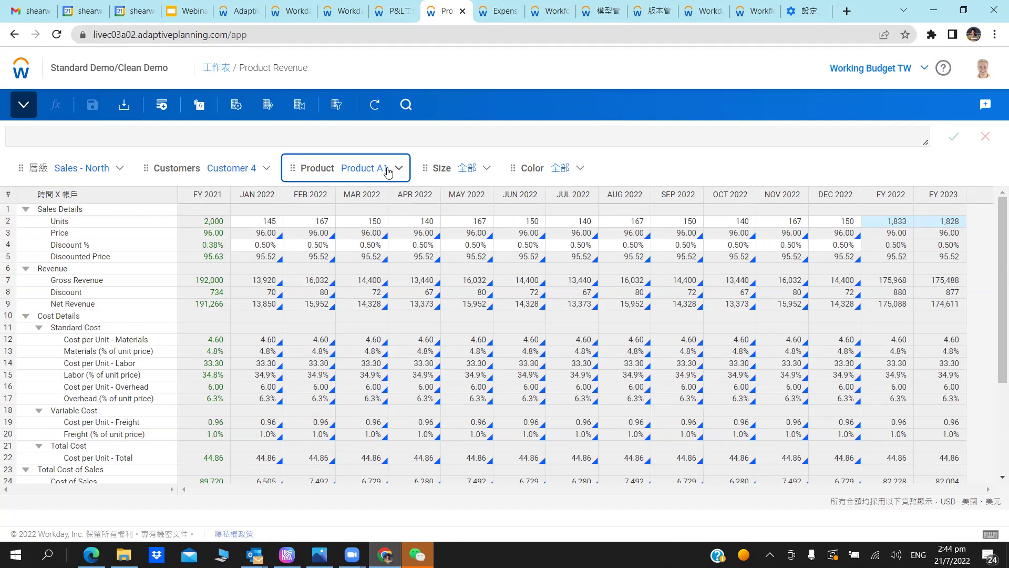
Dismiss the meeting reminder and review the values available in the Customers and Product filters.
click(267, 170)
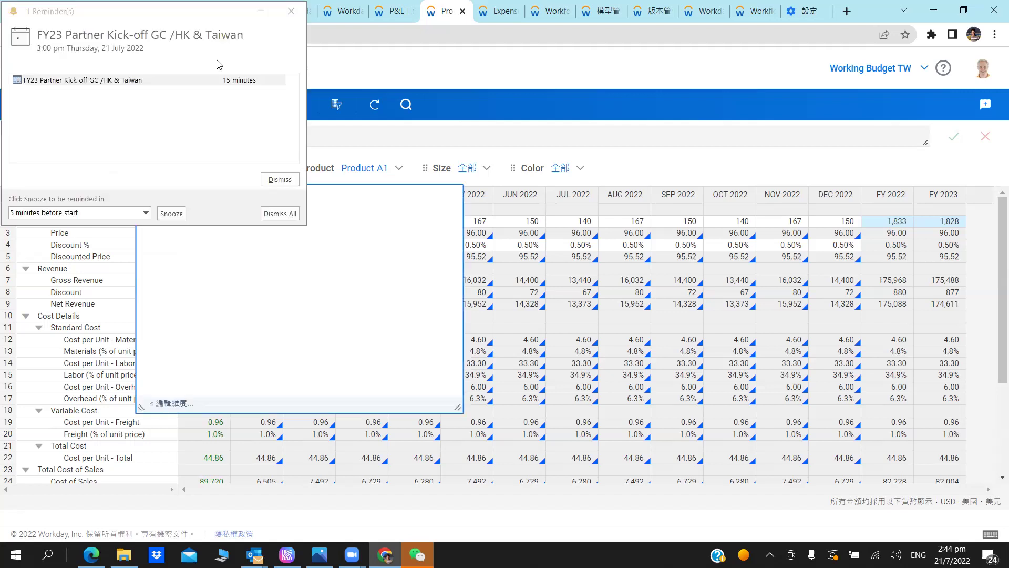
click(273, 180)
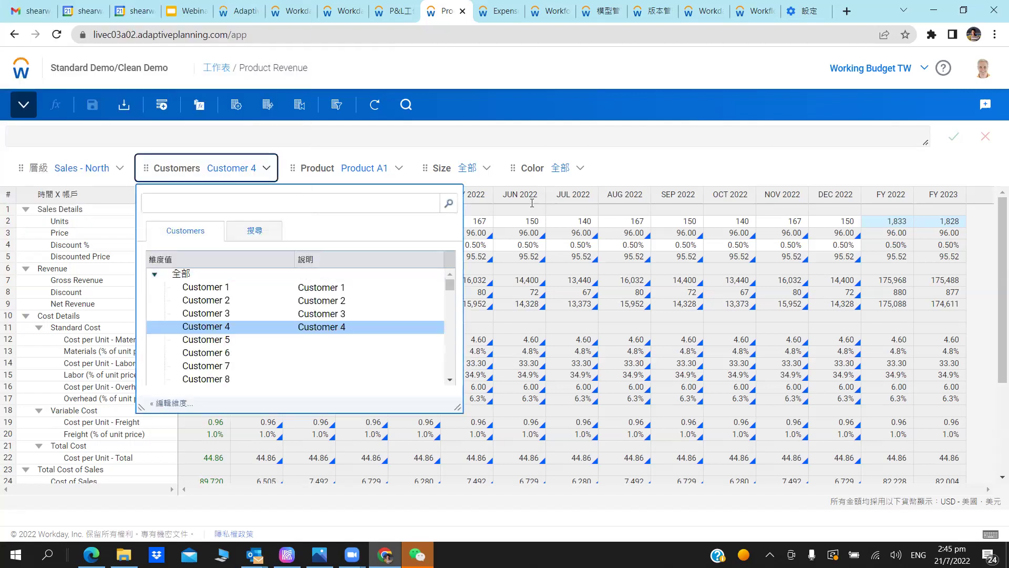
click(400, 169)
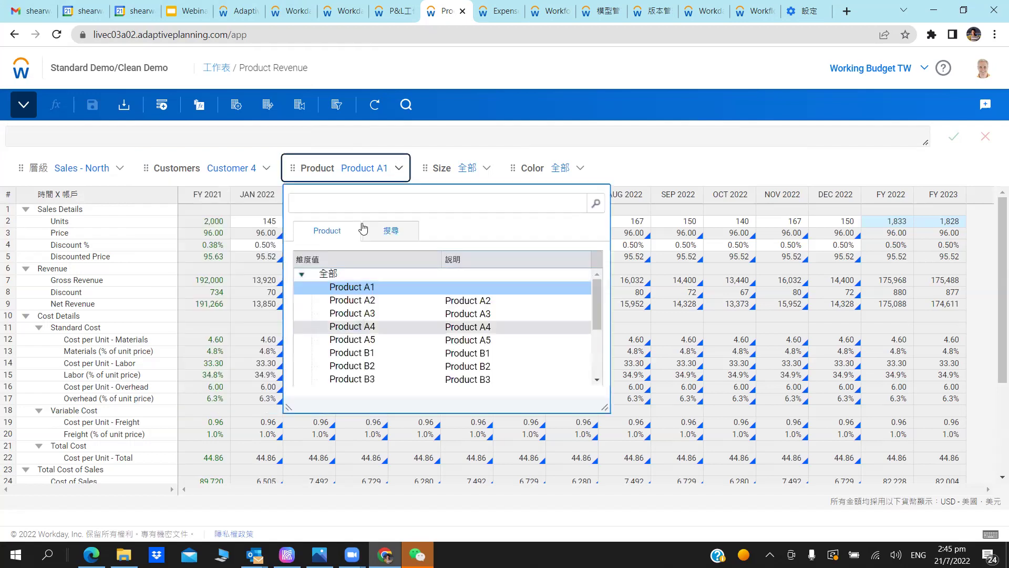
click(370, 168)
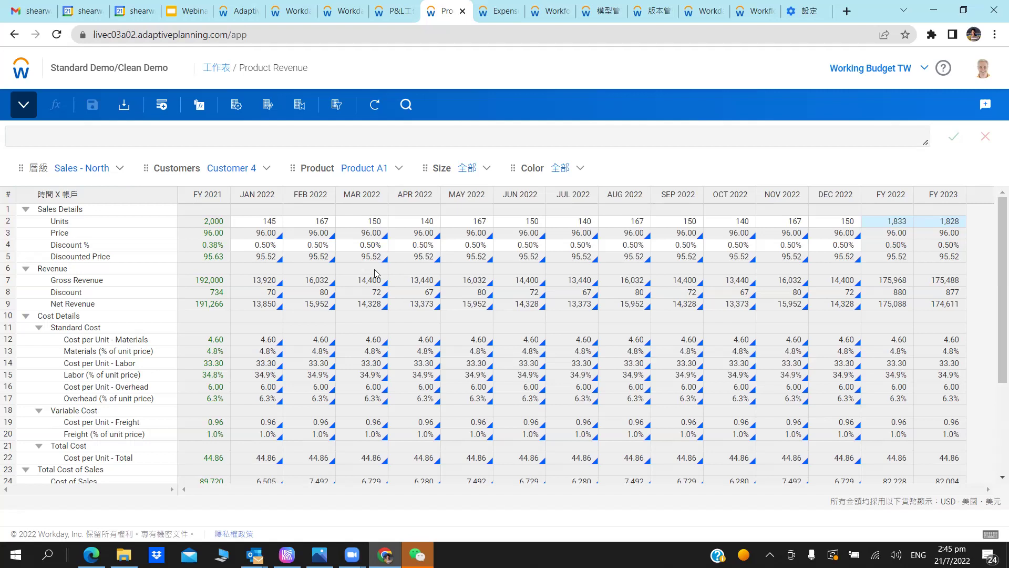
mouse_move(376, 274)
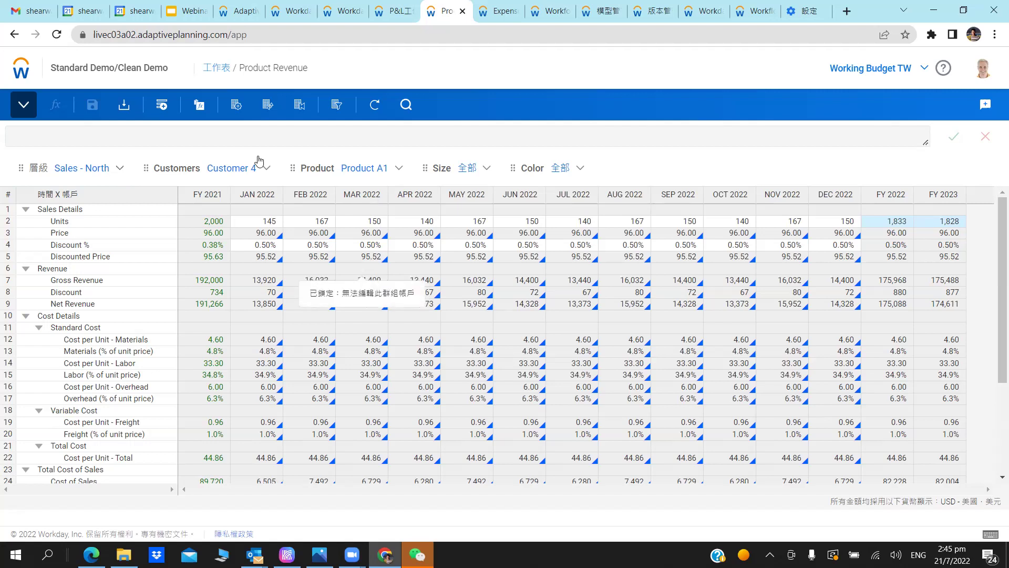
mouse_move(61, 227)
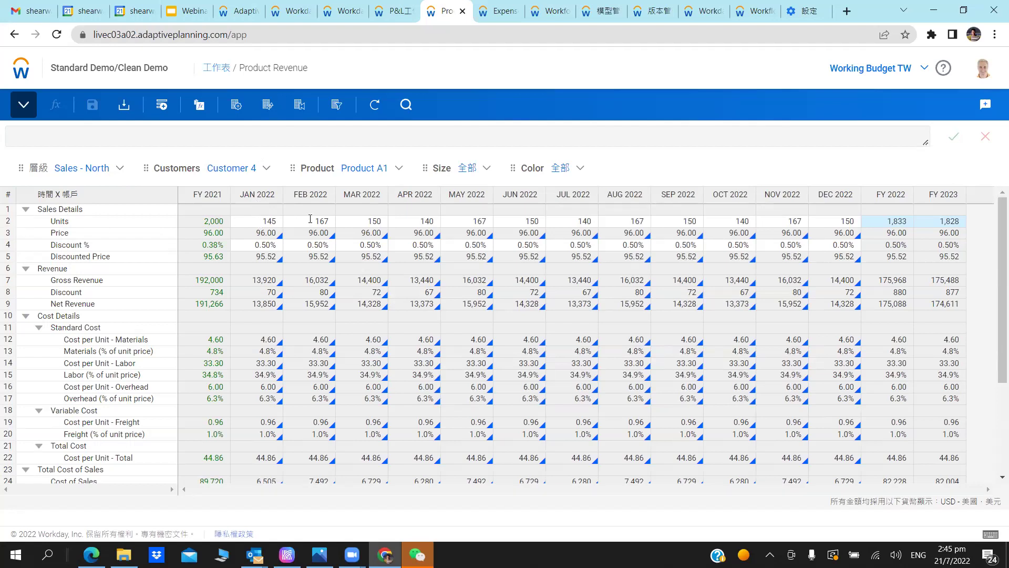
Set the January 2022 Units to 200 in the Product Revenue sheet.
click(365, 221)
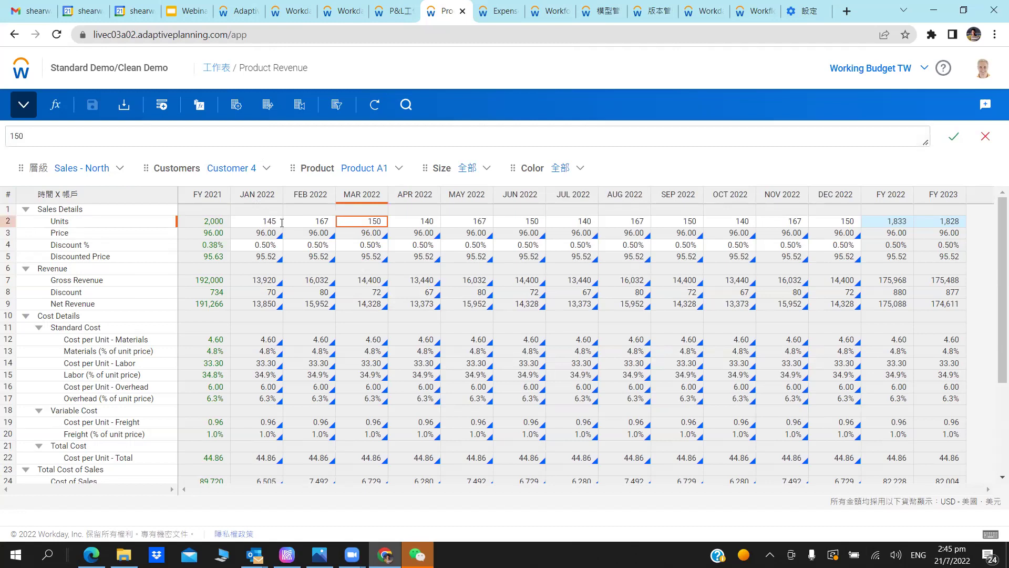
click(279, 223)
click(267, 225)
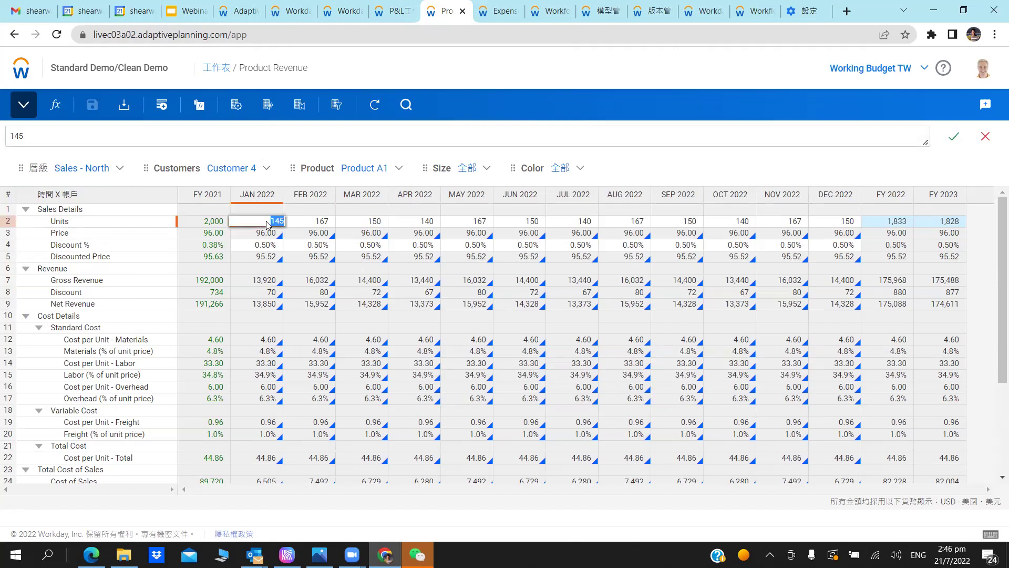
text(200)
key(Return)
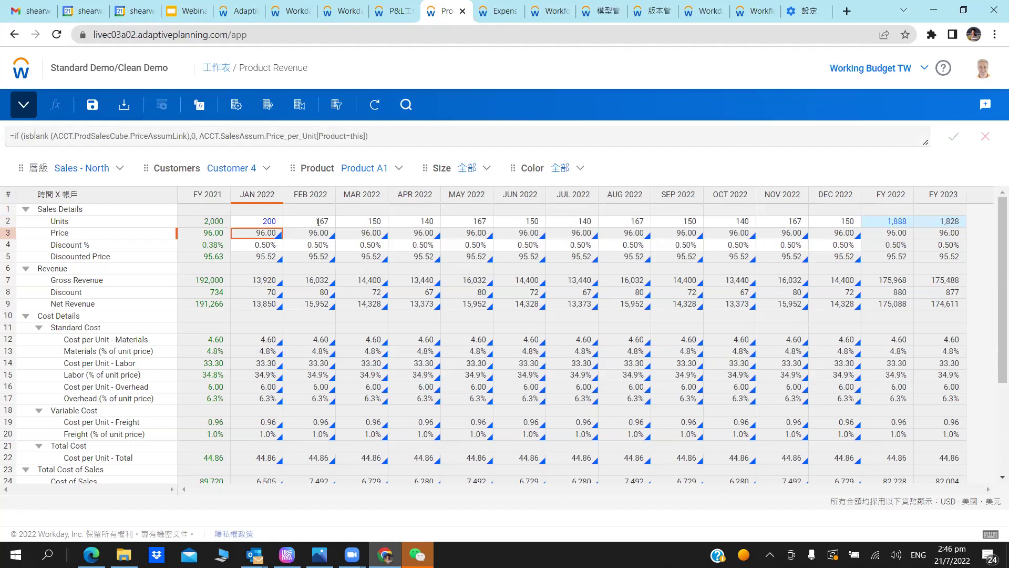
Copy the January 2022 Units value forward to the end of the timeline without any change.
click(271, 221)
right_click(270, 221)
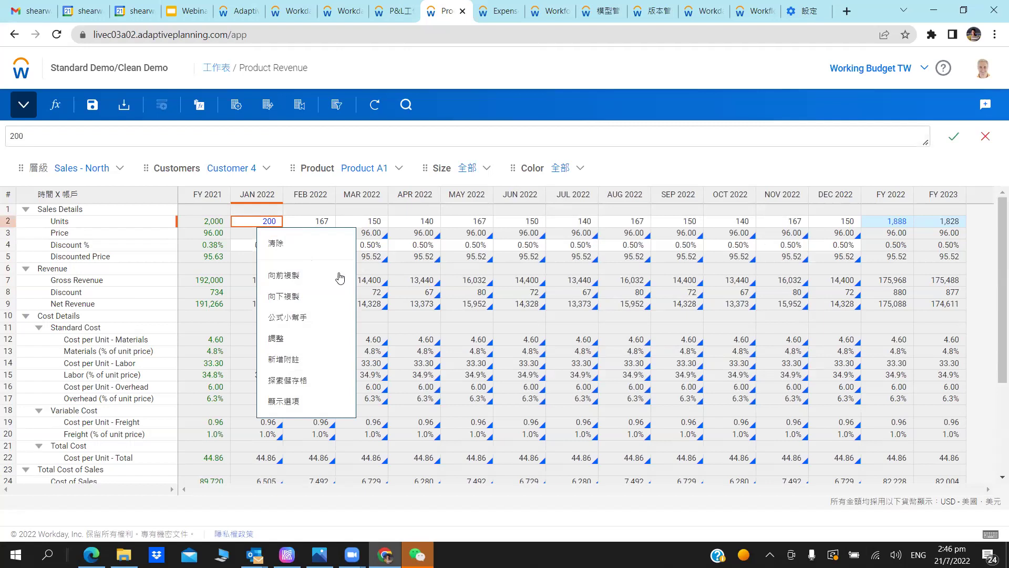
mouse_move(345, 275)
click(389, 279)
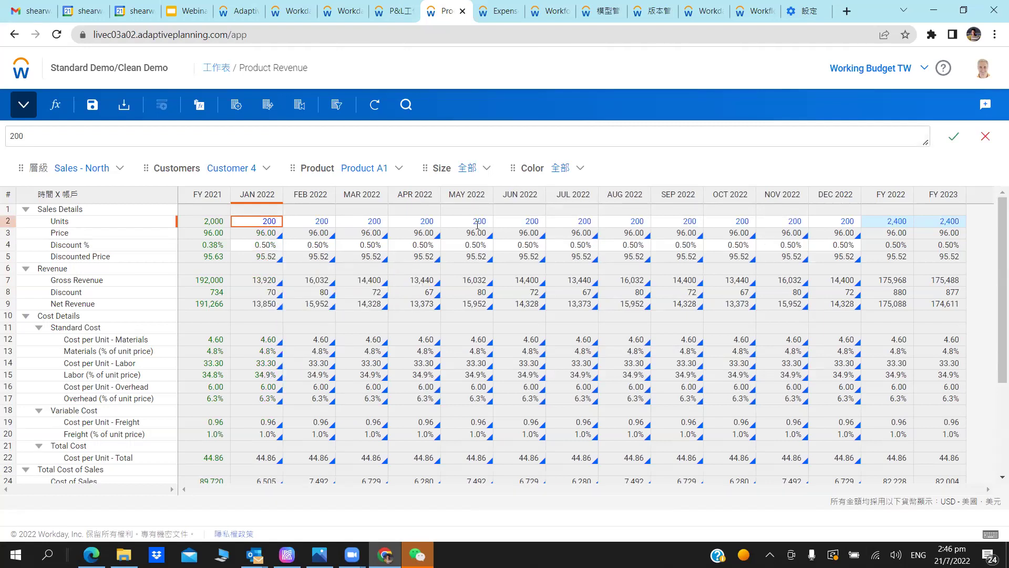
Copy the January 2022 Units of 200 forward to the end with the advanced option 增加 set to 5 百分比.
right_click(258, 225)
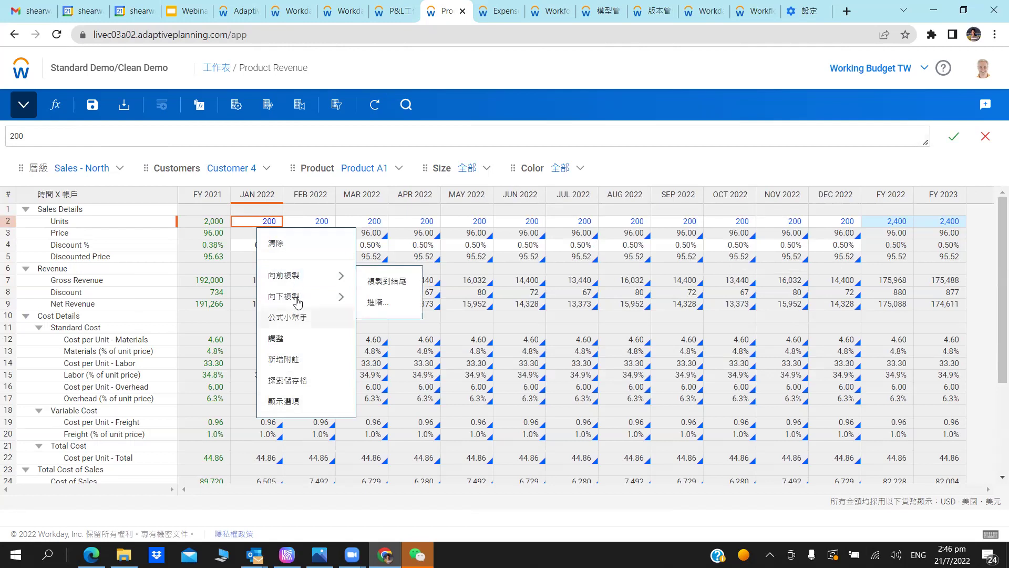
click(405, 326)
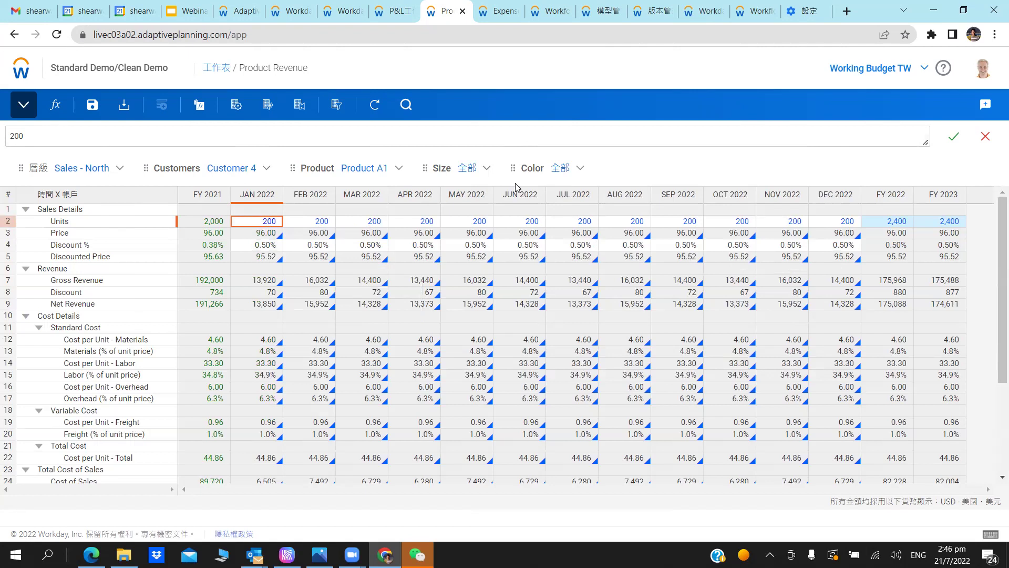
key(ctrl+shift+Right)
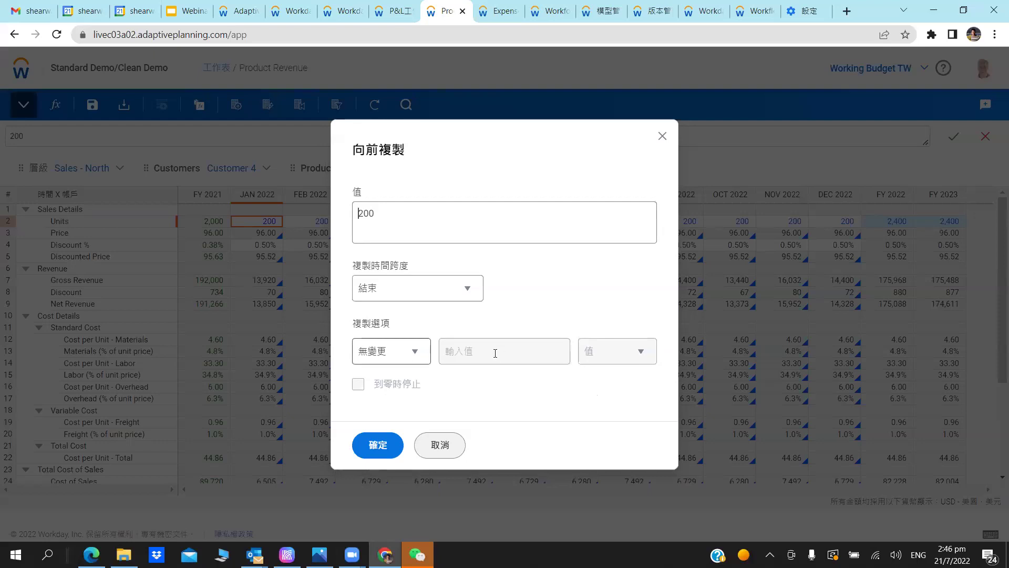
key(space)
key(Down)
key(Return)
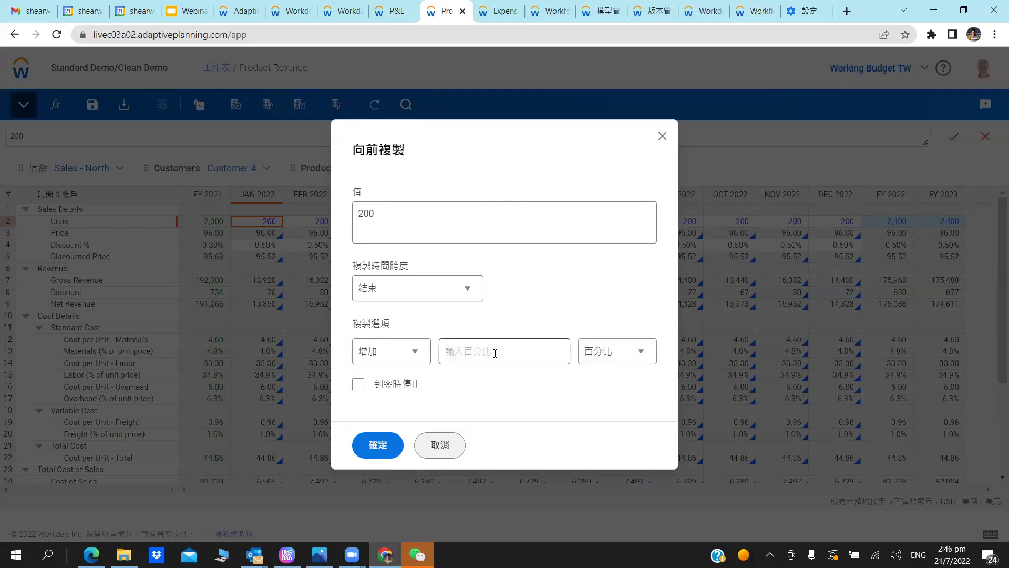
click(495, 353)
text(5)
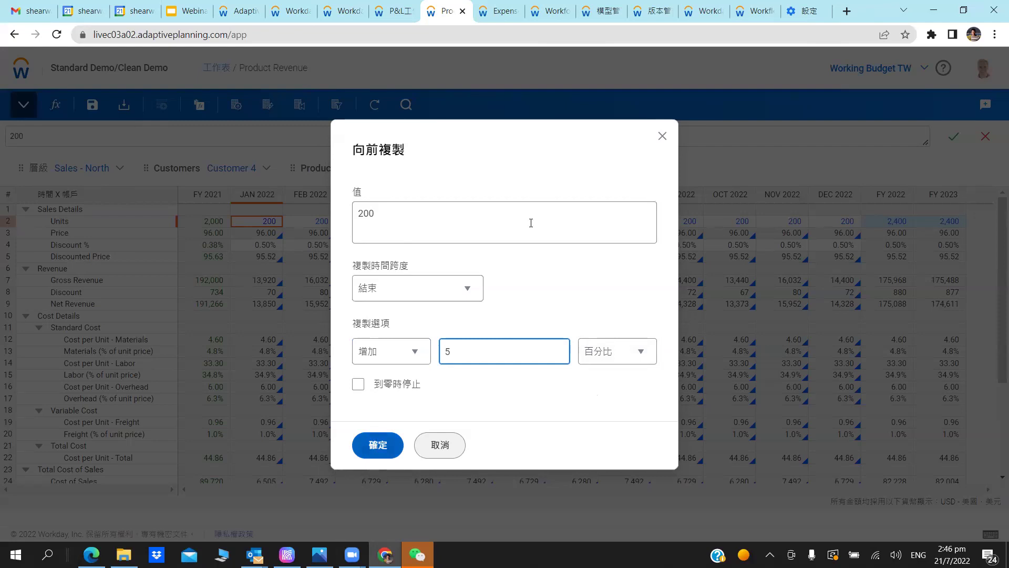
click(828, 221)
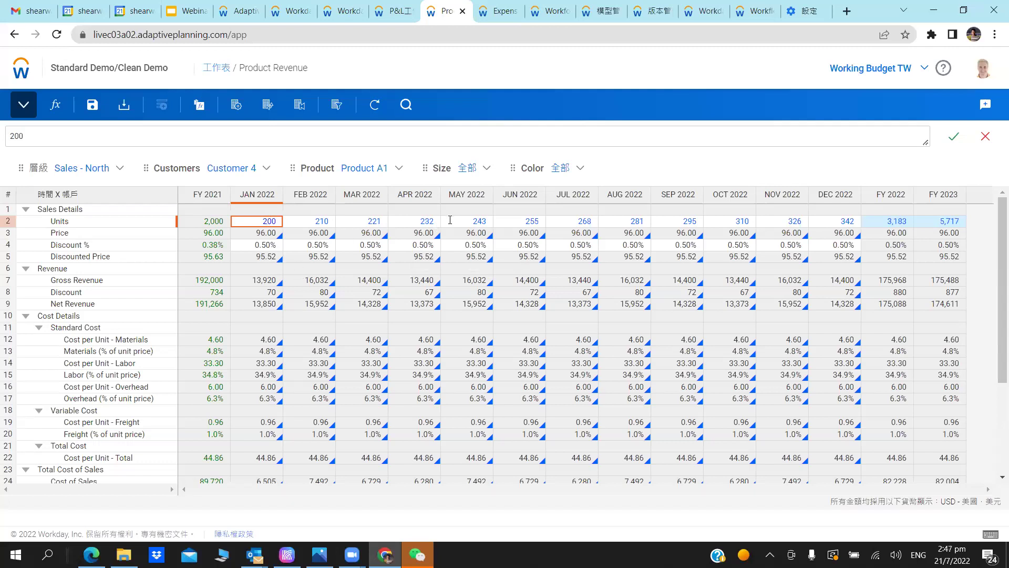
right_click(269, 221)
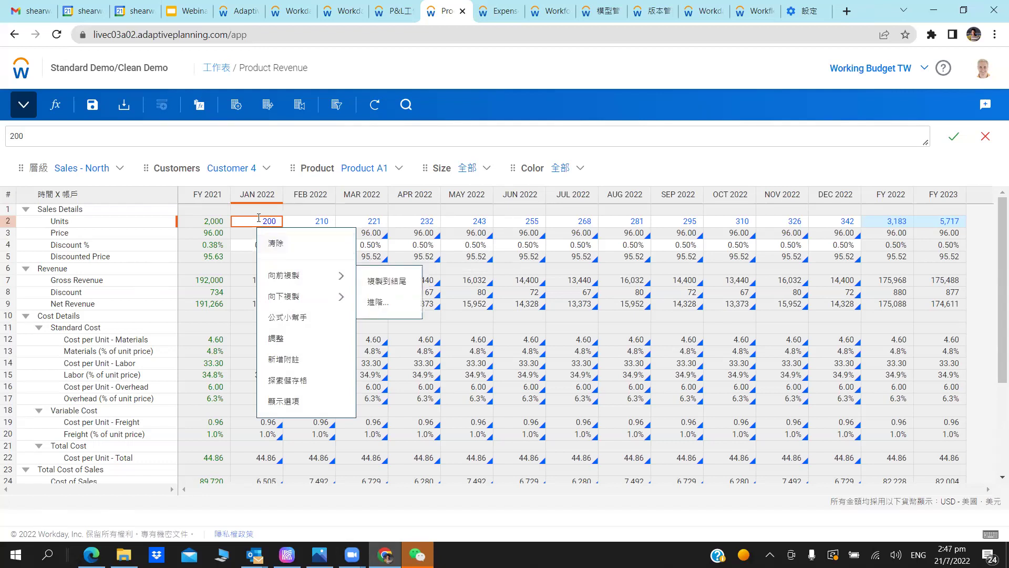
click(509, 221)
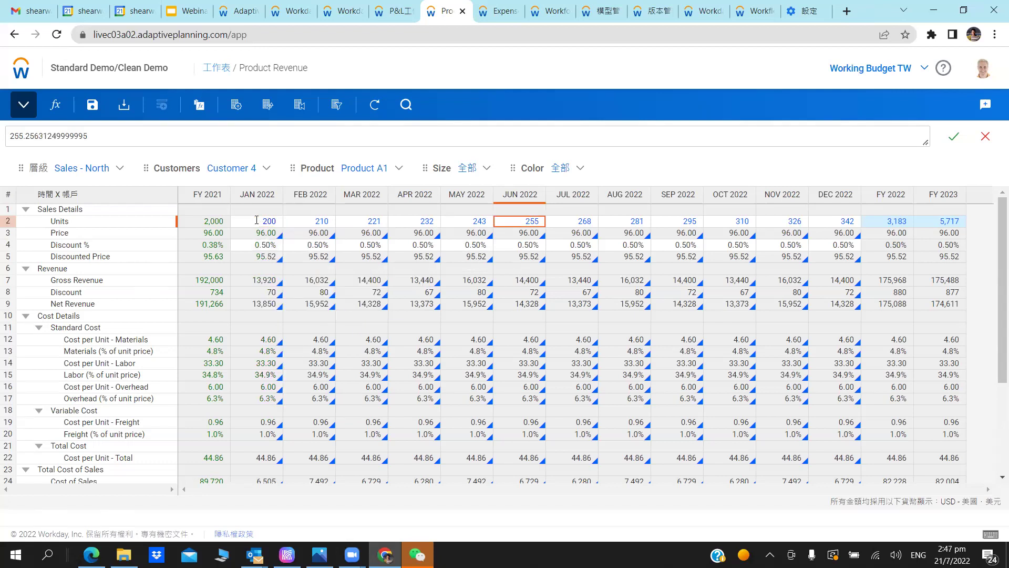
Explore the January 2022 Price cell's dimensions and formula in the cell explorer, close it, and inspect the Discounted Price formula.
click(278, 239)
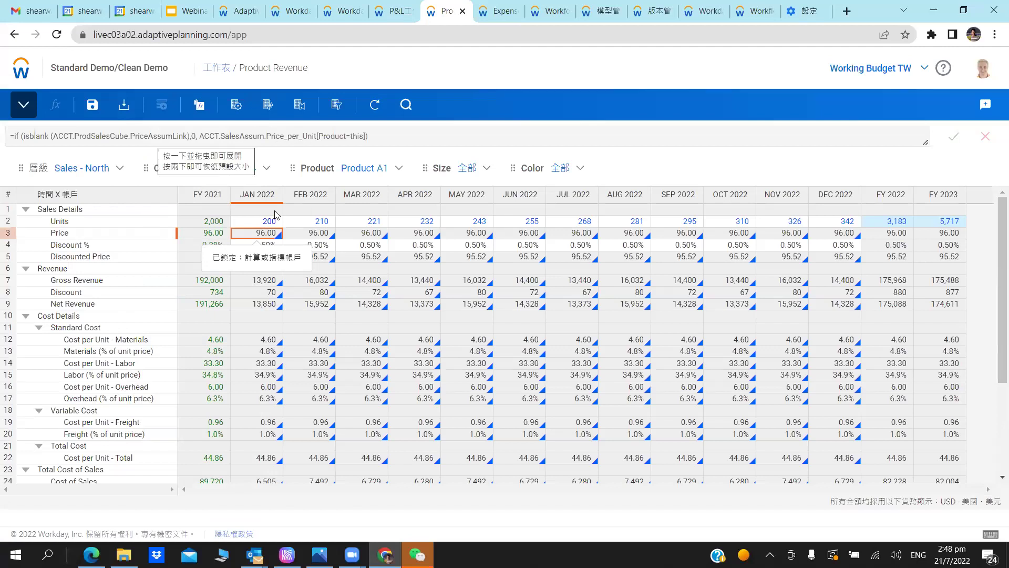
right_click(262, 236)
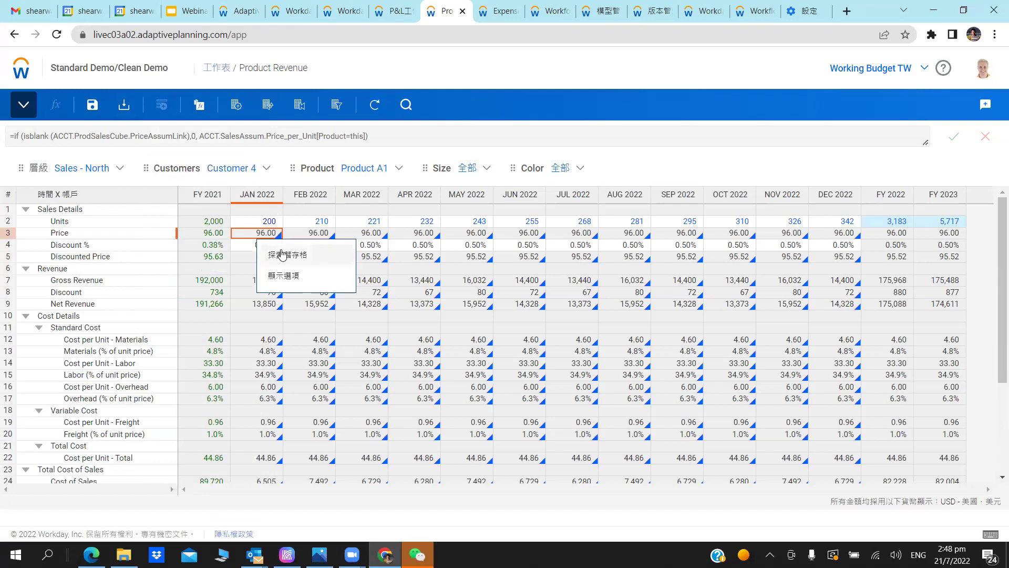
click(282, 255)
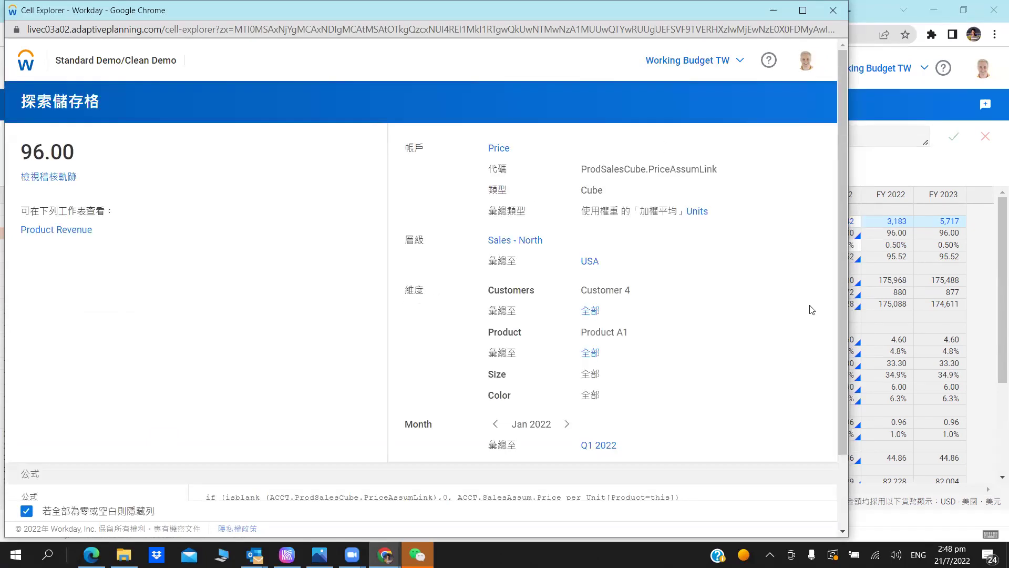
scroll(735, 389, down, 2)
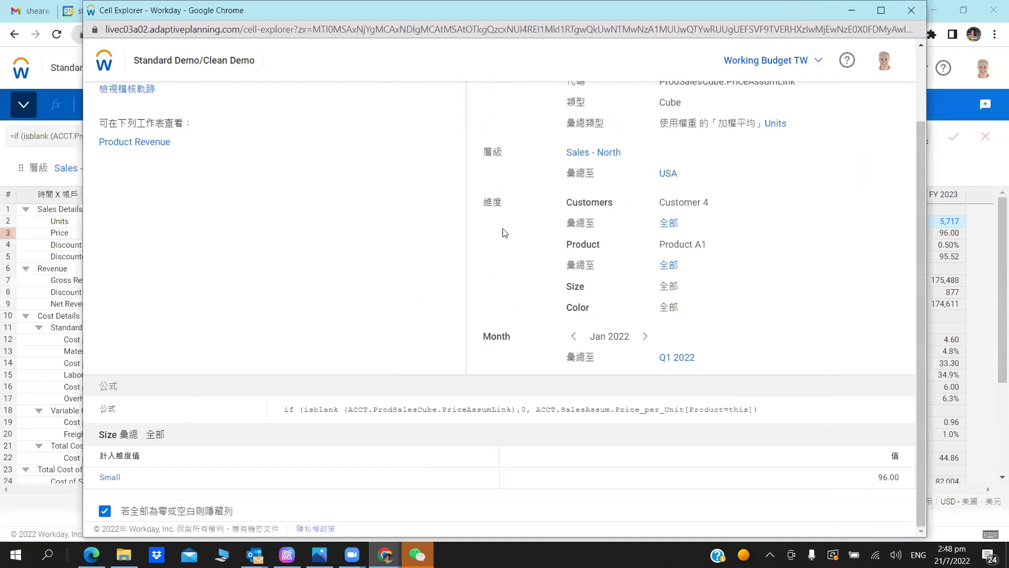
scroll(514, 145, up, 2)
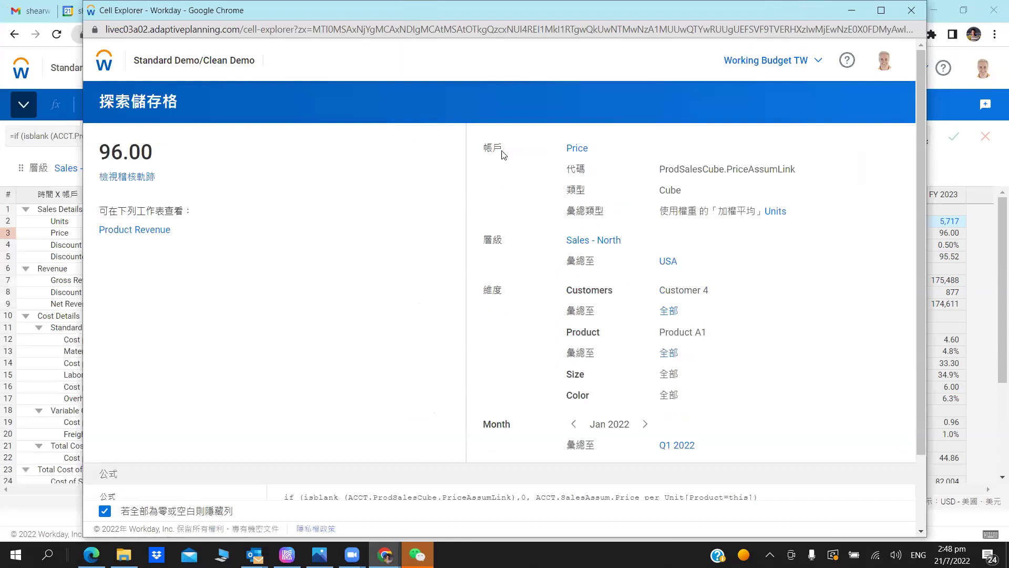
scroll(312, 421, down, 2)
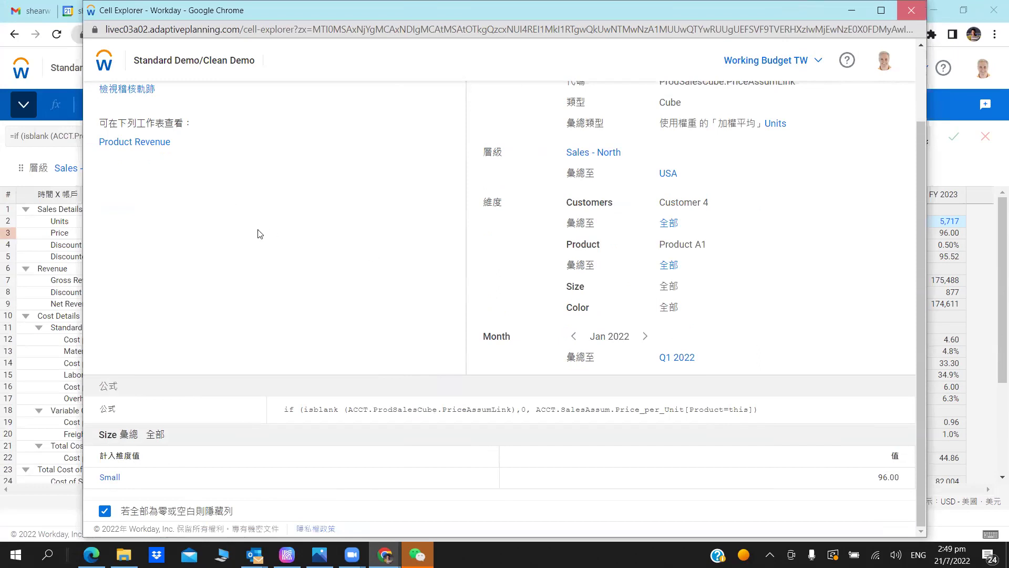
key(ctrl+w)
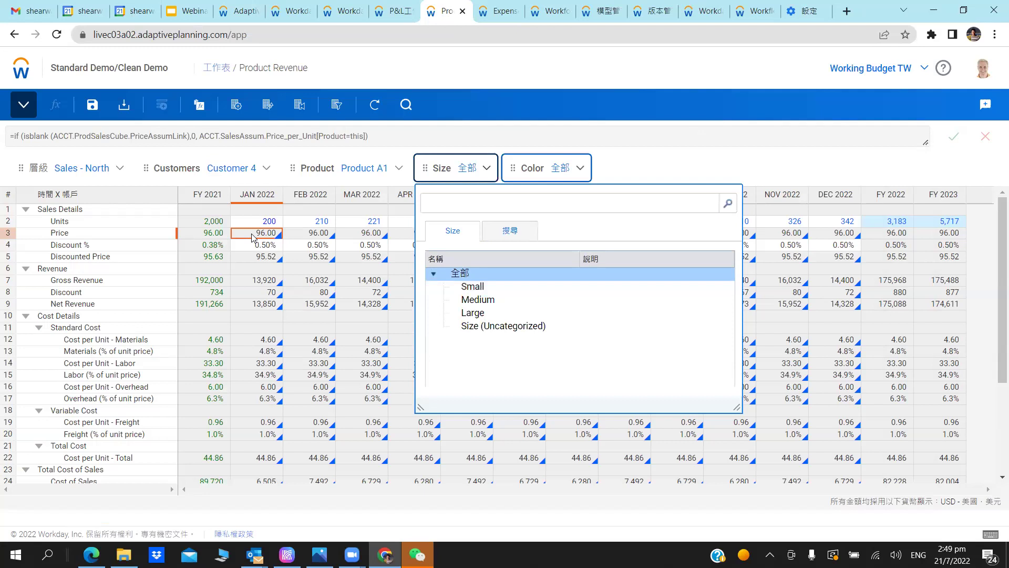
key(Escape)
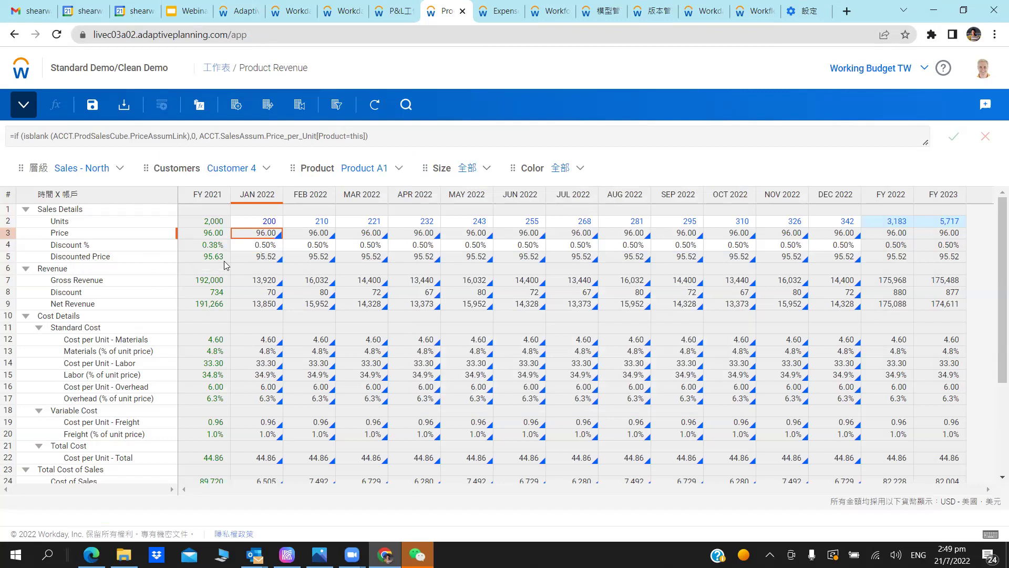
click(252, 257)
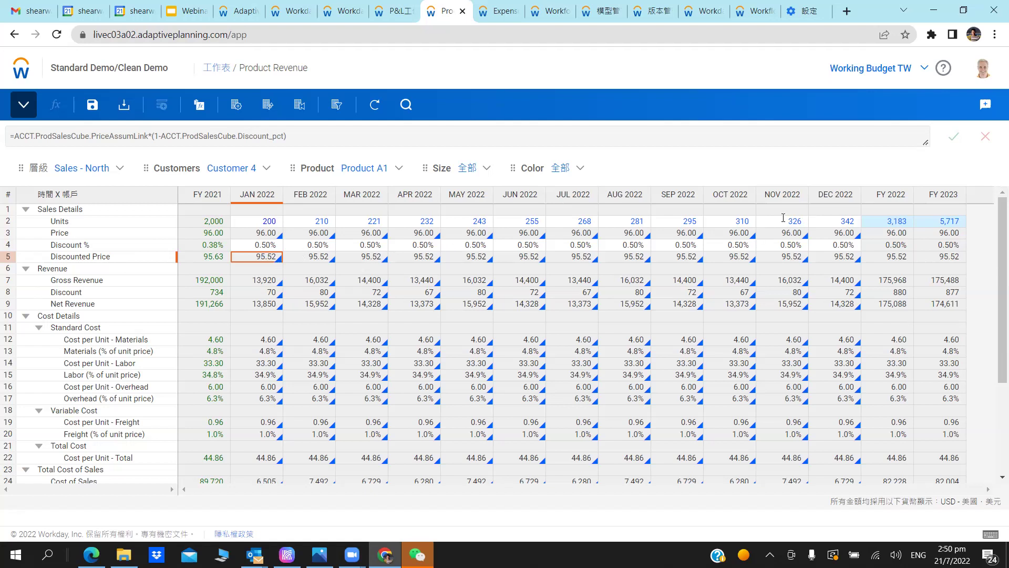
Set the December 2022 Discount % to 5 and save the sheet so that its calculated rows update.
click(834, 243)
text(5.)
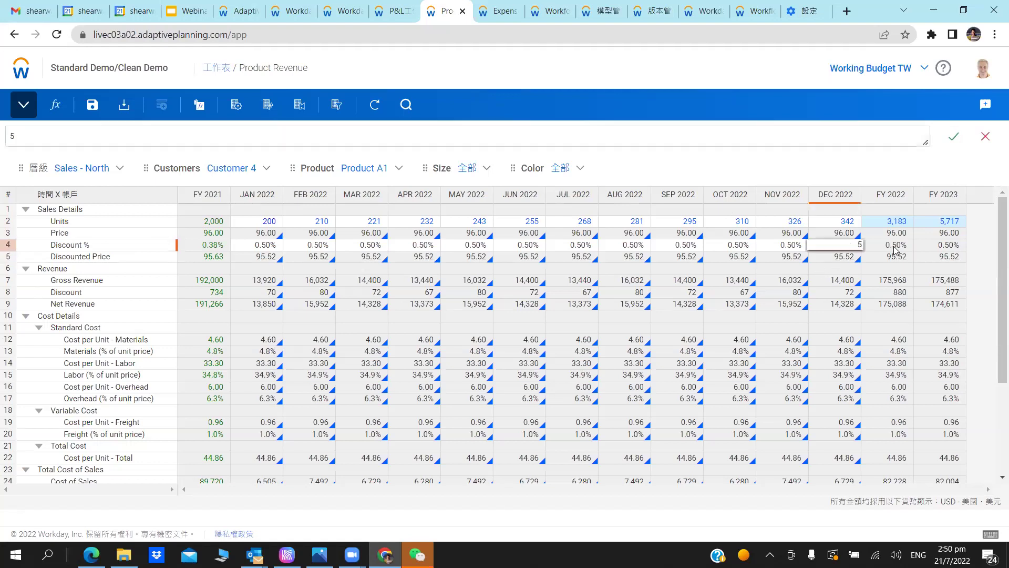
key(Return)
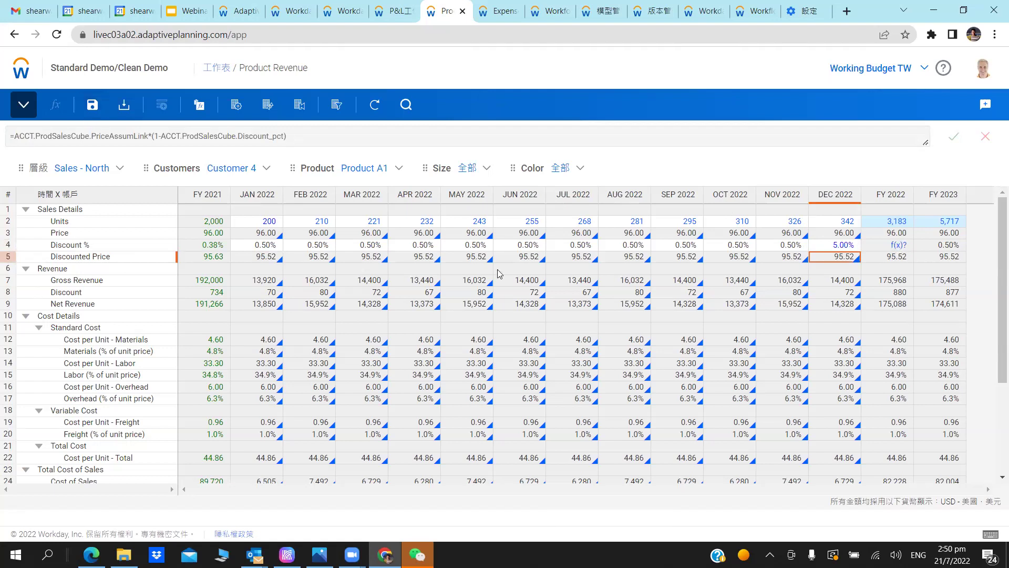
key(ctrl+s)
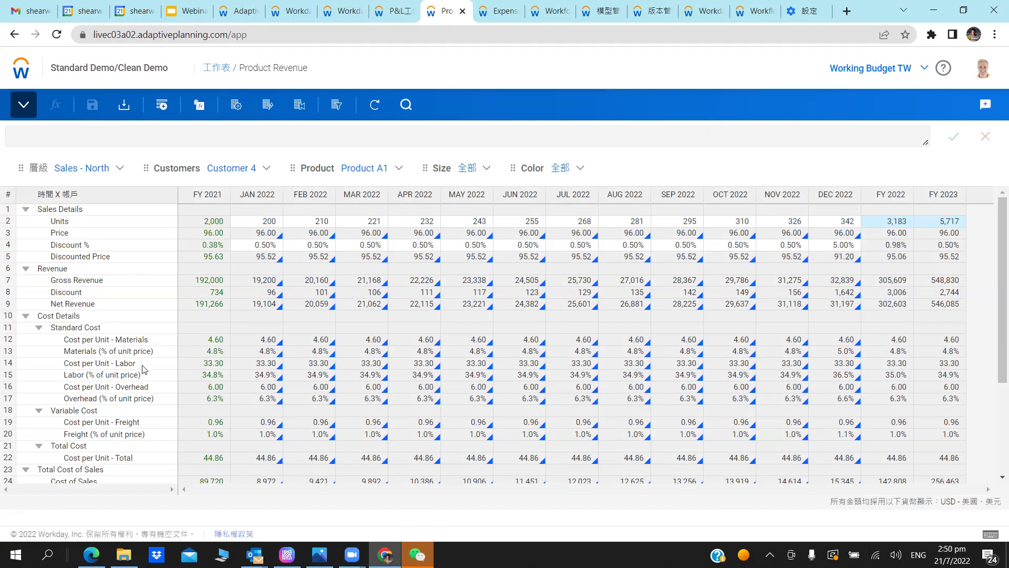
scroll(60, 347, down, 4)
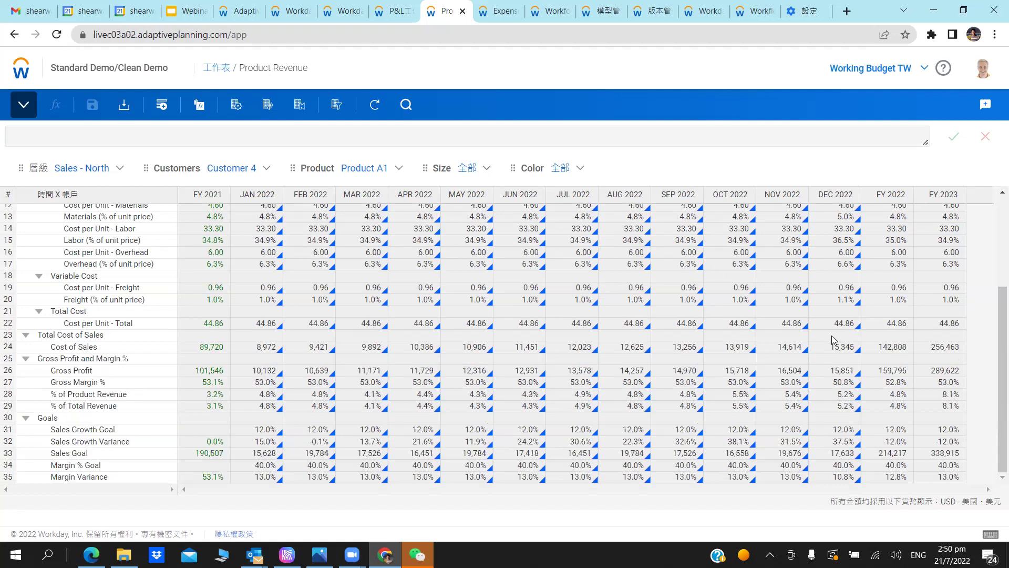
scroll(842, 327, up, 4)
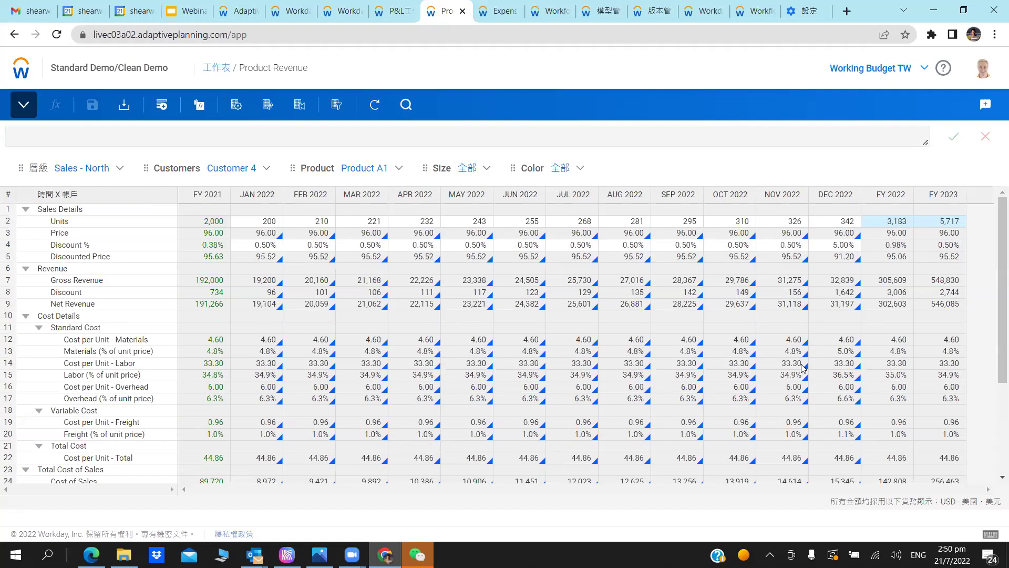
scroll(804, 368, down, 4)
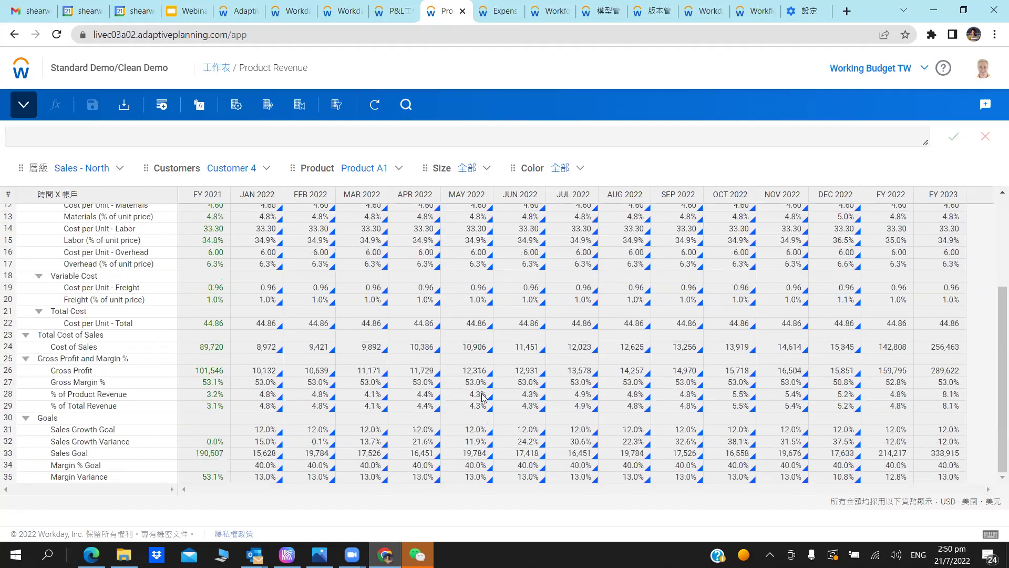
scroll(482, 398, up, 4)
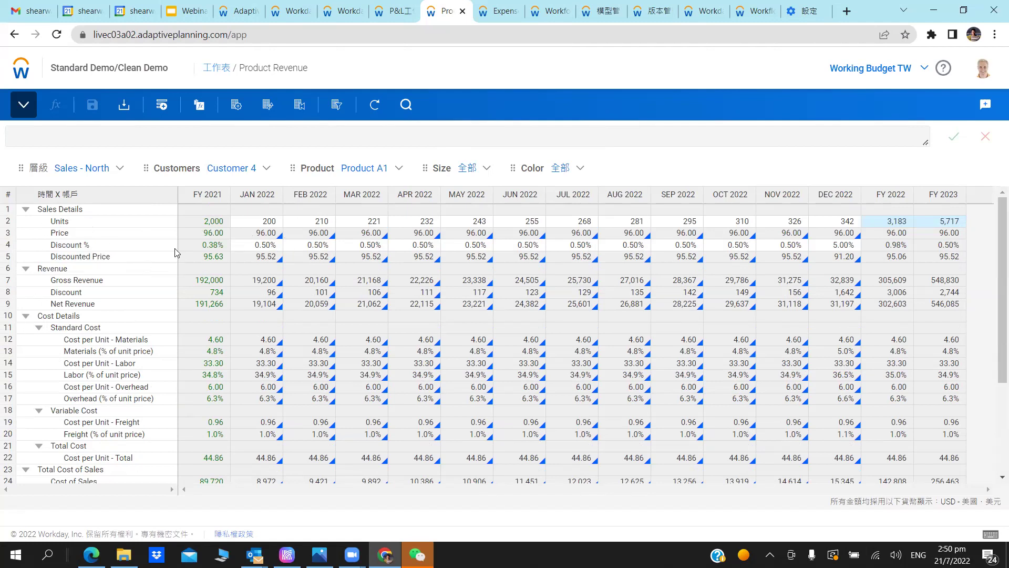
Try to explore the January 2022 cell of 4110 Product Revenue - Product Group A in the P&L sheet, and close that sheet's browser tab.
scroll(175, 253, down, 3)
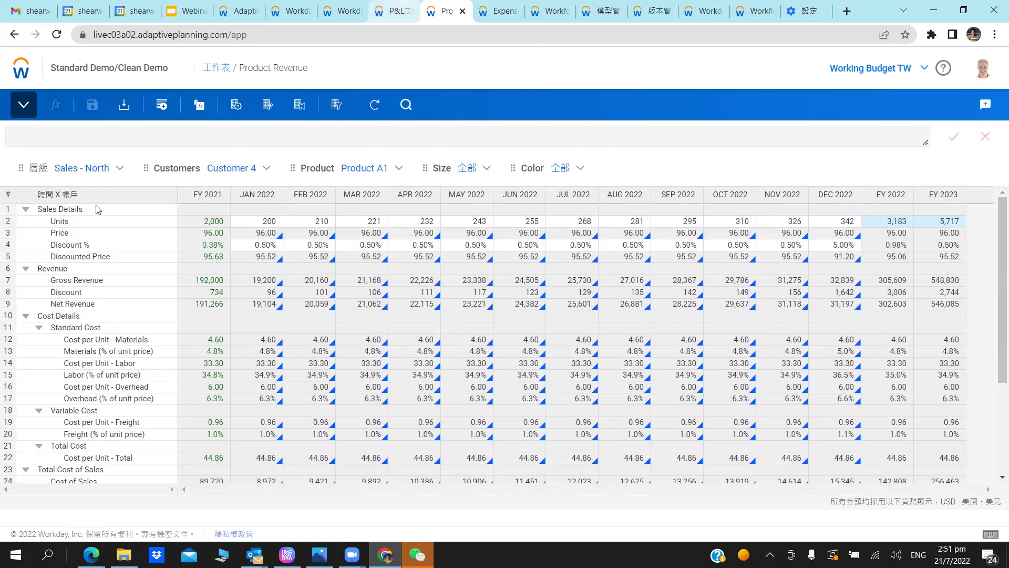
key(ctrl+shift+Tab)
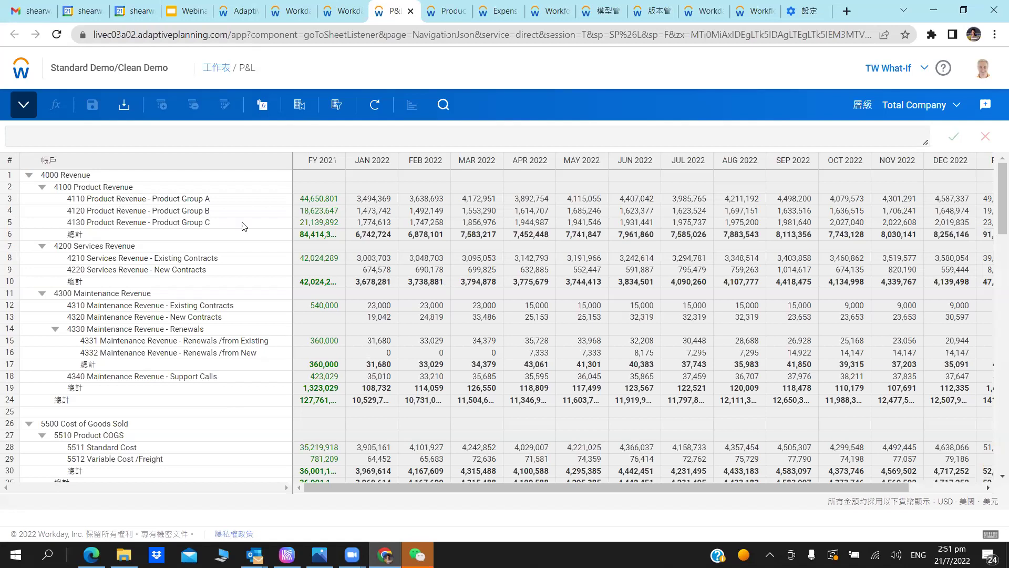
right_click(369, 201)
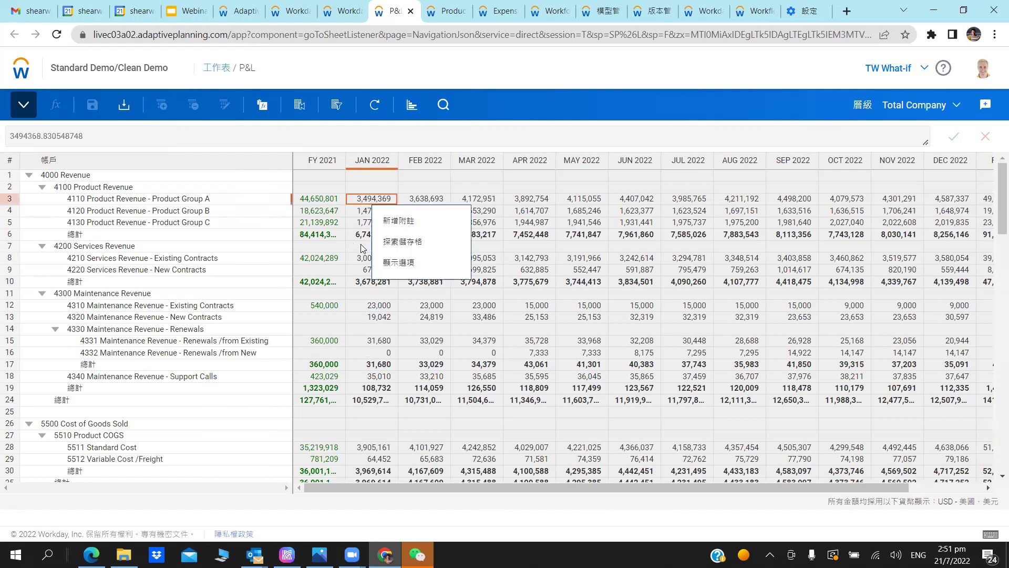
click(400, 243)
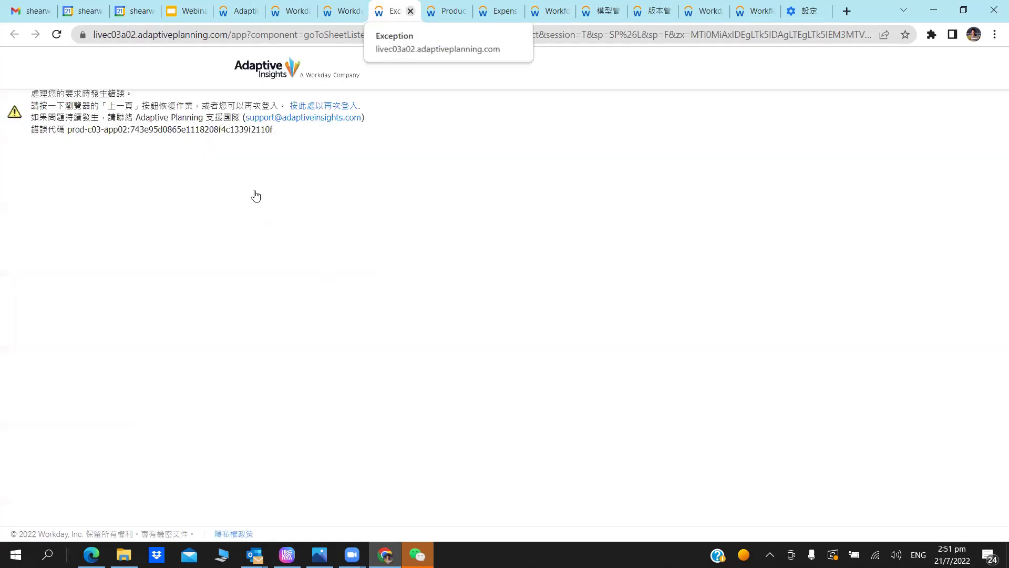
key(ctrl+w)
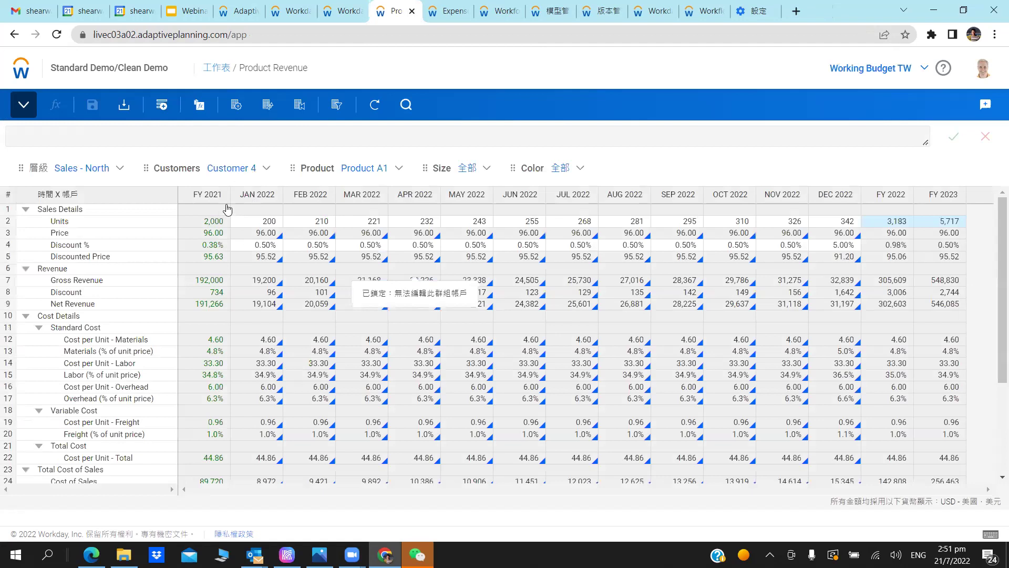
Try to reopen the P&L sheet in a new browser tab from the dashboard's sheet list, and close that tab.
key(ctrl+shift+Tab)
right_click(257, 217)
click(273, 215)
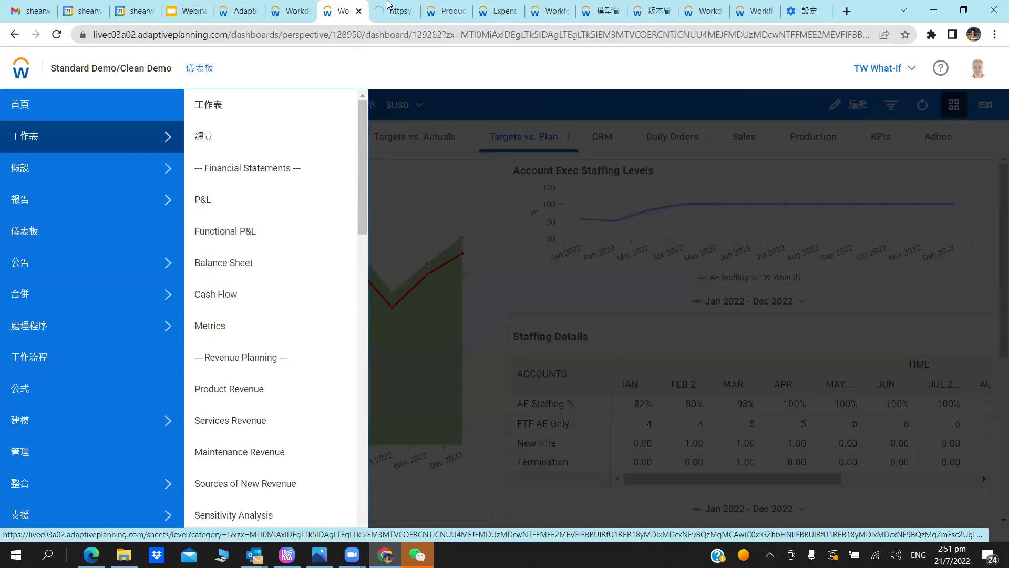
click(390, 8)
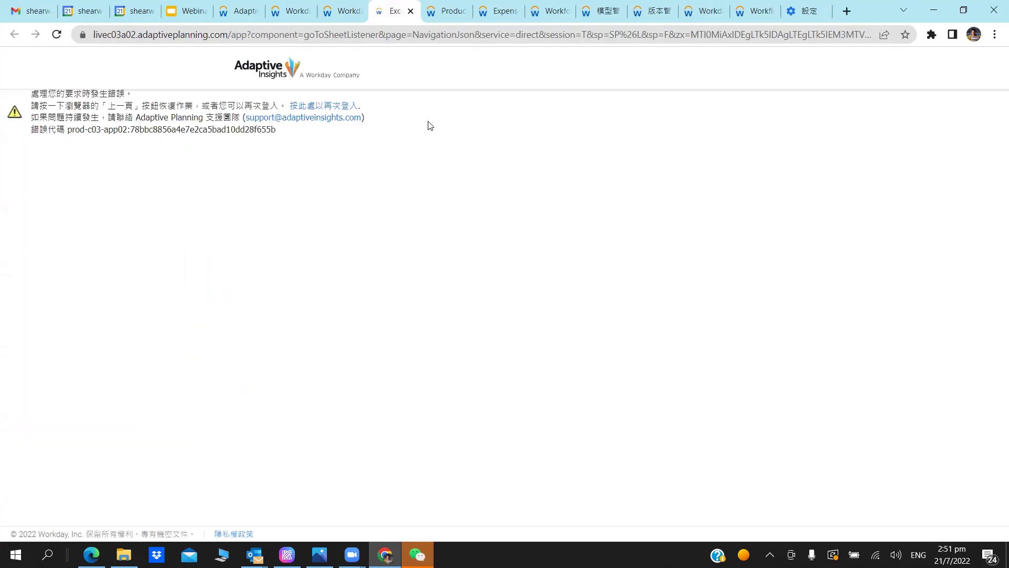
click(410, 11)
Close the Product Revenue, Expenses, Workflow and other leftover planning browser tabs, keeping a single Workday dashboard tab.
click(413, 17)
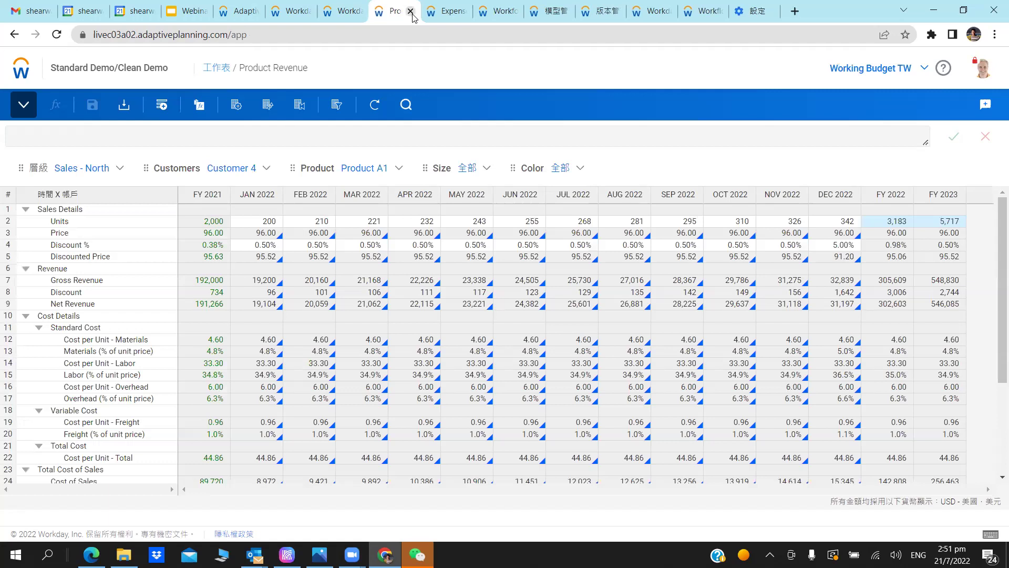
click(411, 11)
click(411, 11)
click(411, 11)
click(410, 11)
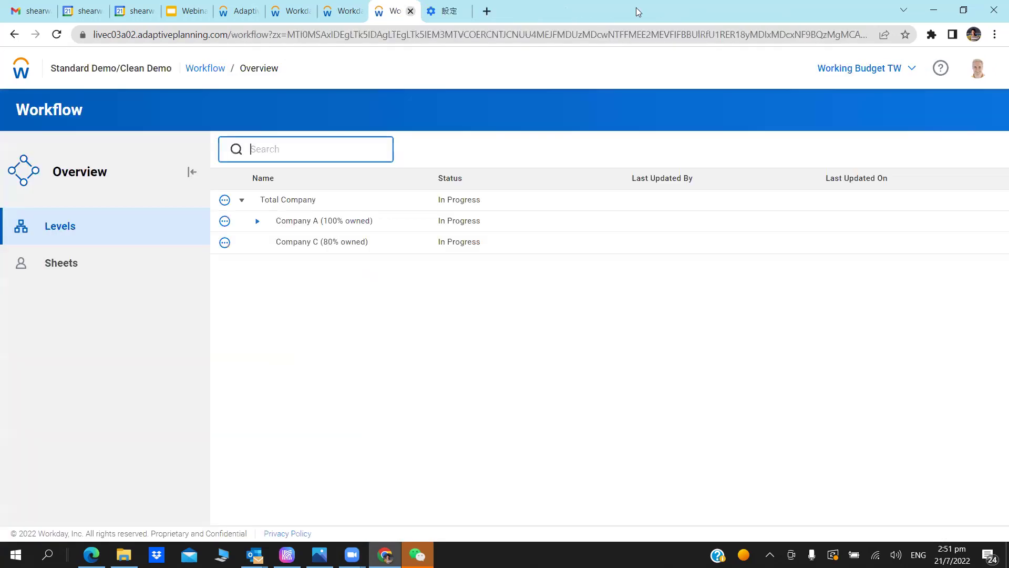
key(ctrl+w)
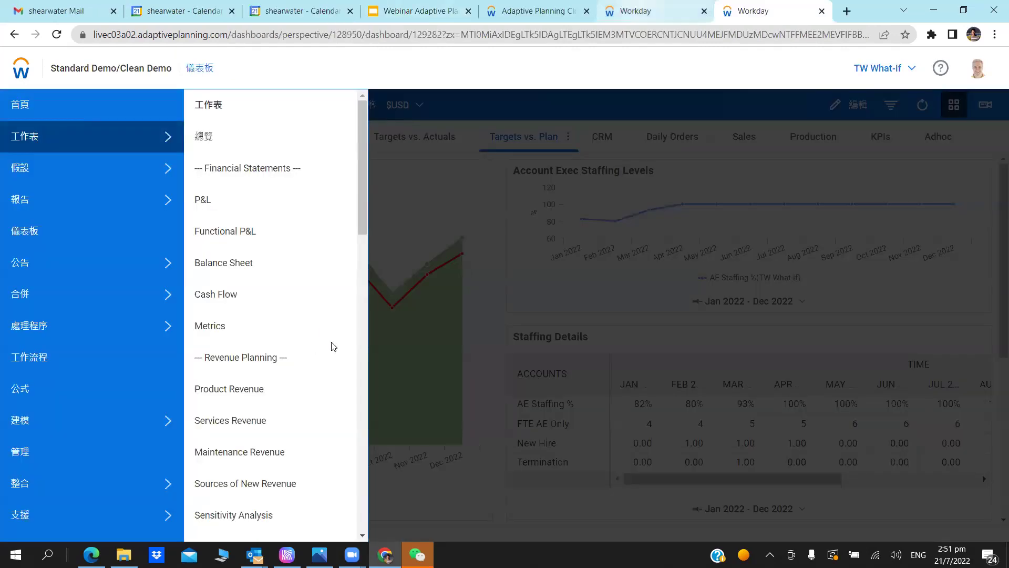
key(ctrl+w)
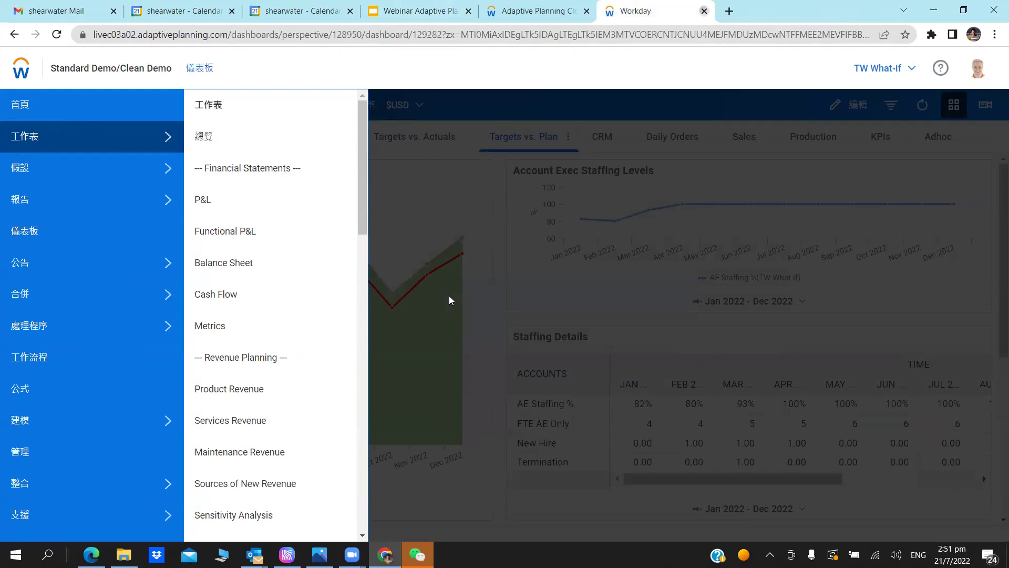
Open the P&L and Product Revenue sheets in the Working Budget TW version and set the P&L level to Sales - North.
click(67, 198)
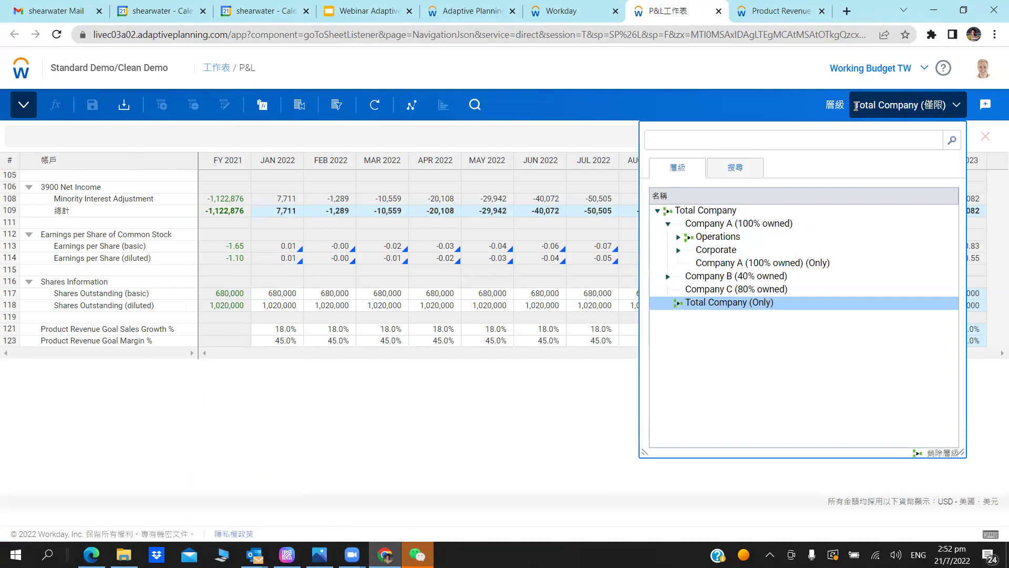
click(680, 237)
click(735, 263)
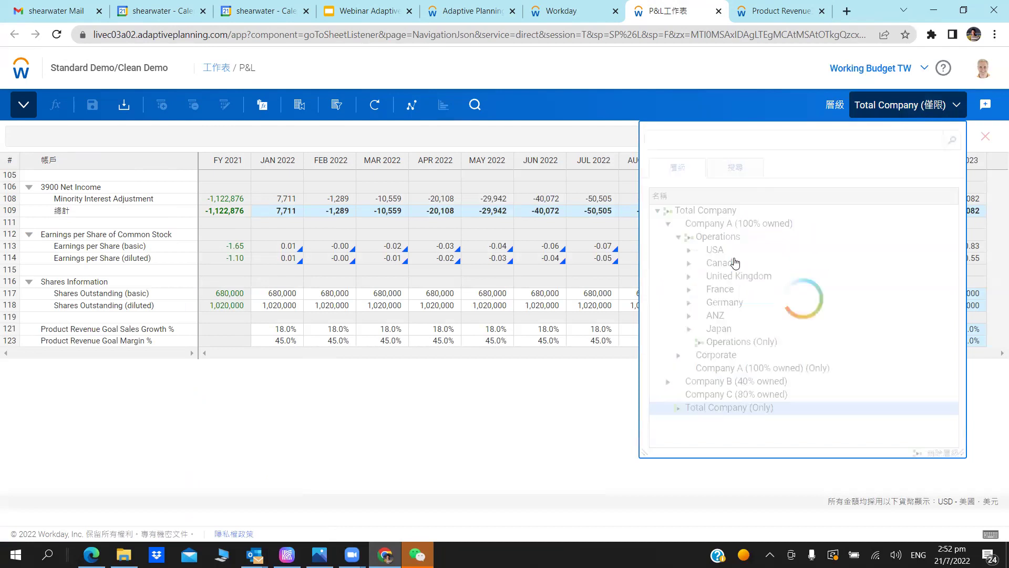
click(582, 132)
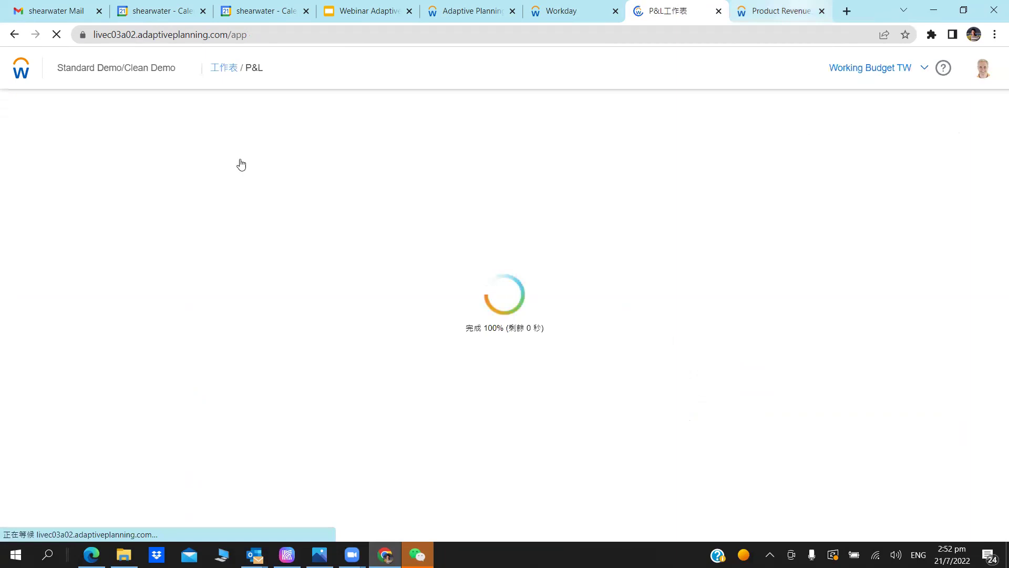
Set the Product Revenue sheet's level to Sales - North under Operations, USA.
key(ctrl+Tab)
click(155, 168)
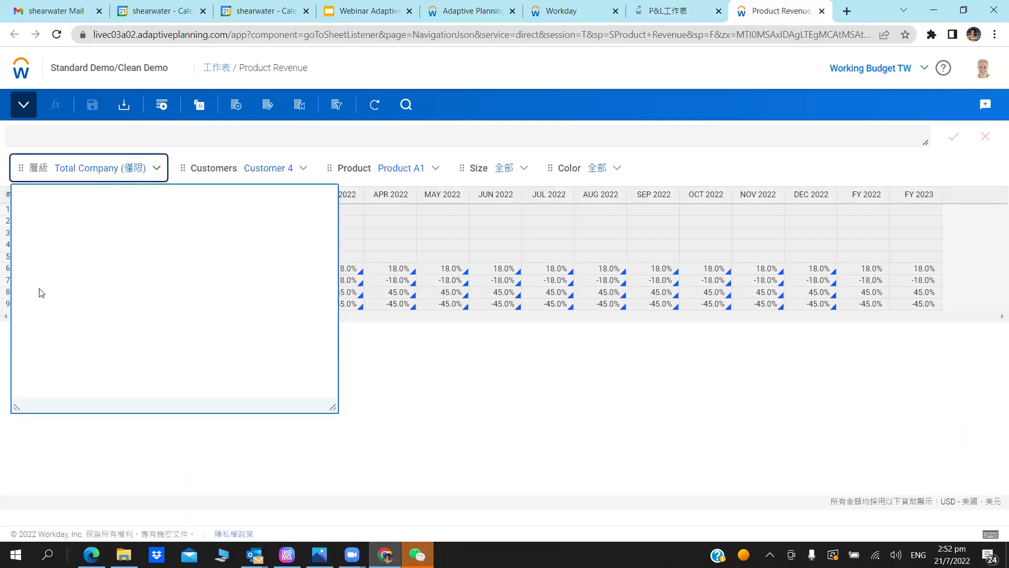
click(50, 302)
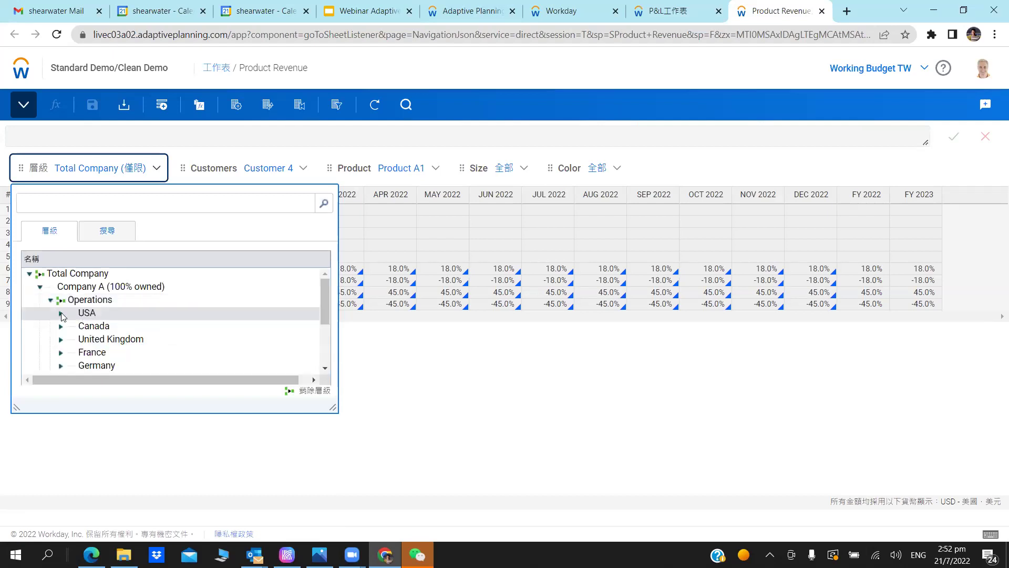
click(62, 315)
click(100, 327)
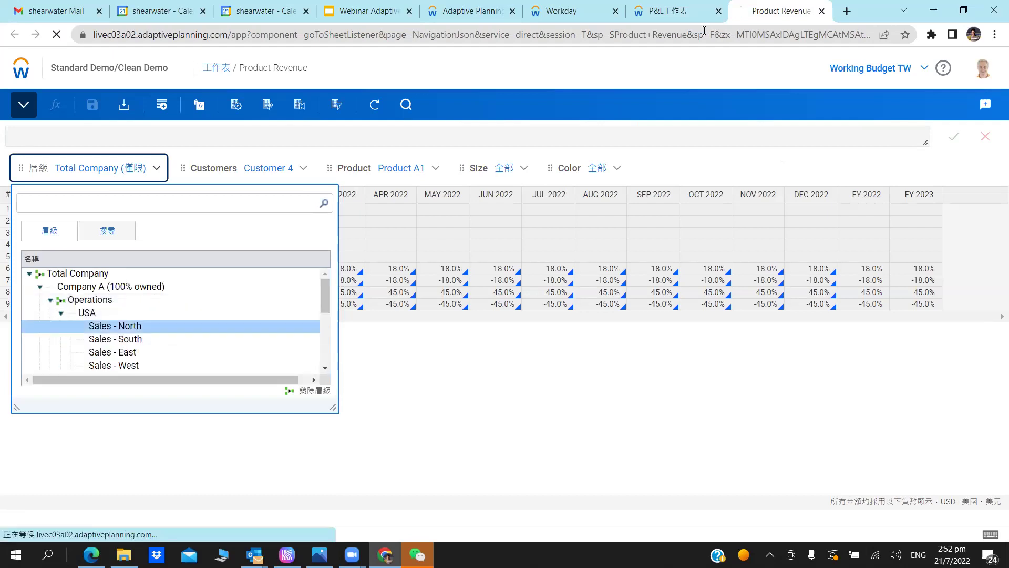
Explore the P&L's January 2022 Product Group A revenue cell, trace its Net Revenue source to the Product Revenue sheet, and close the explorer window.
click(678, 9)
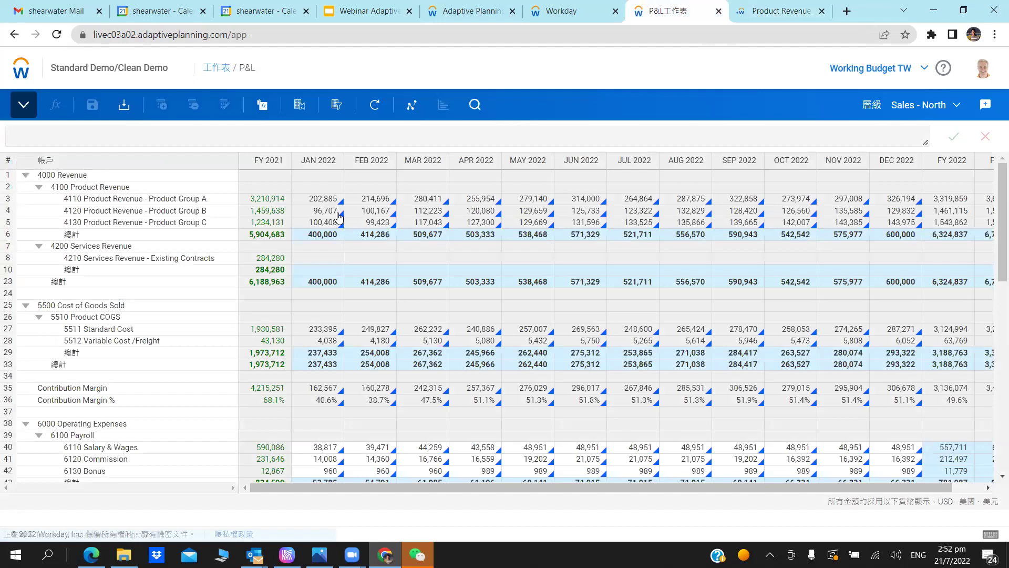
double_click(480, 175)
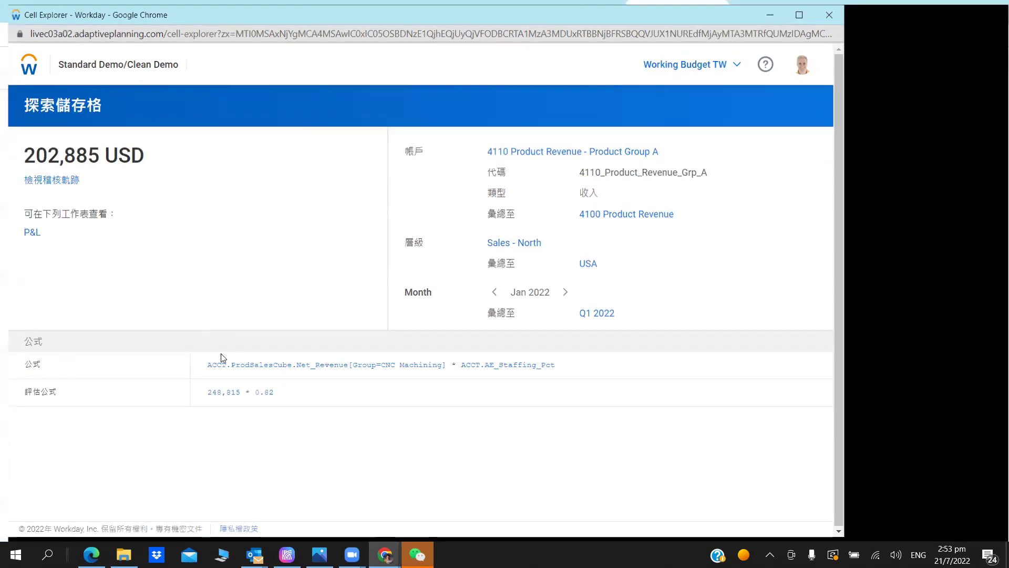
key(super+Up)
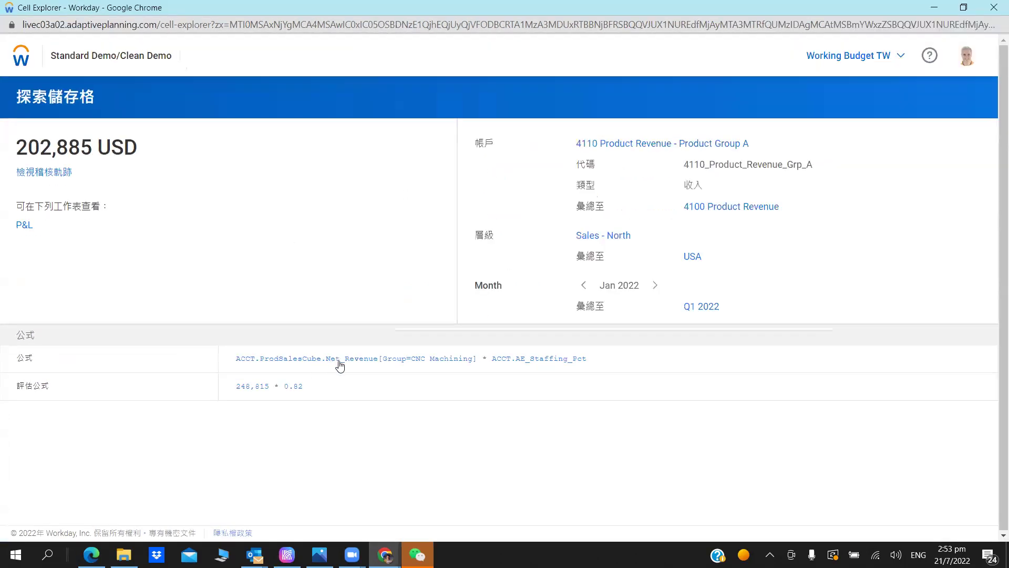
mouse_move(360, 365)
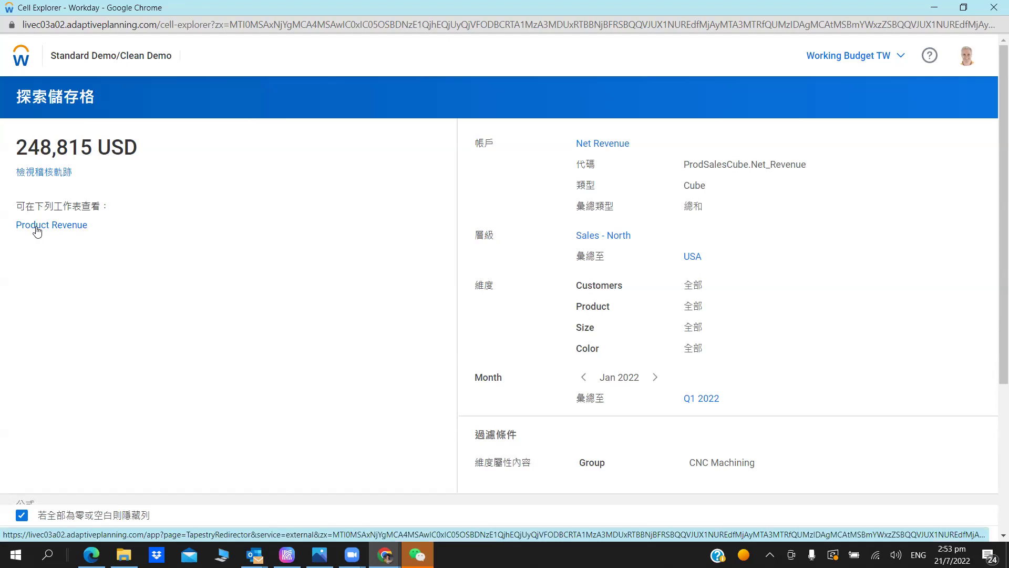
click(36, 232)
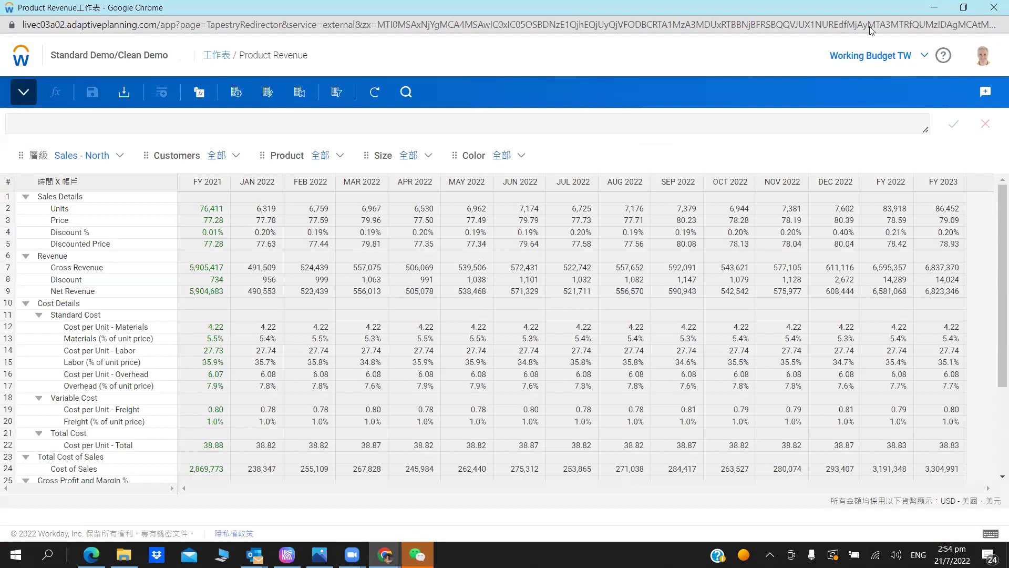
click(675, 15)
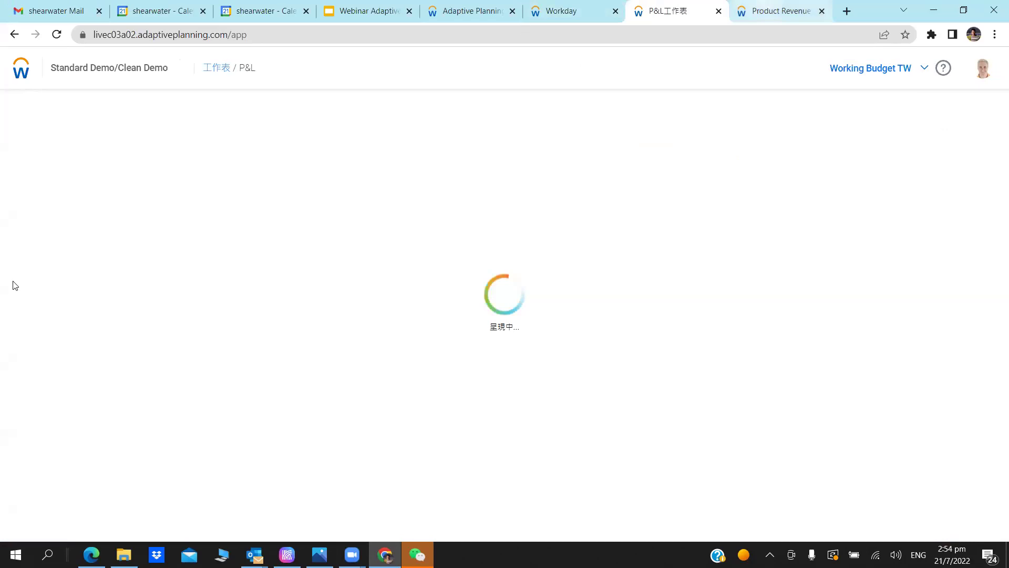
Open the Expenses sheet in a new browser tab and close the P&L tab.
click(732, 7)
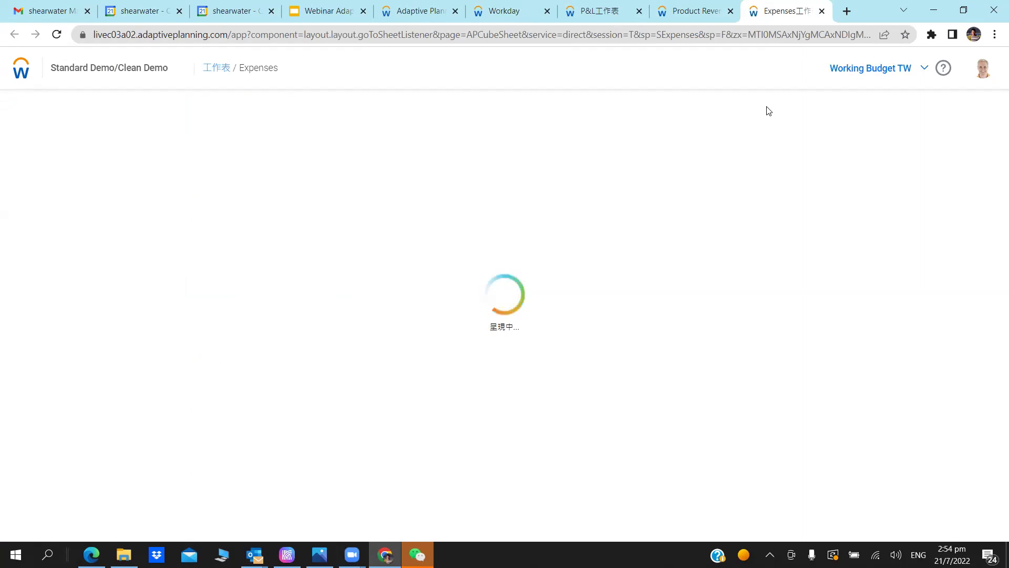
click(620, 11)
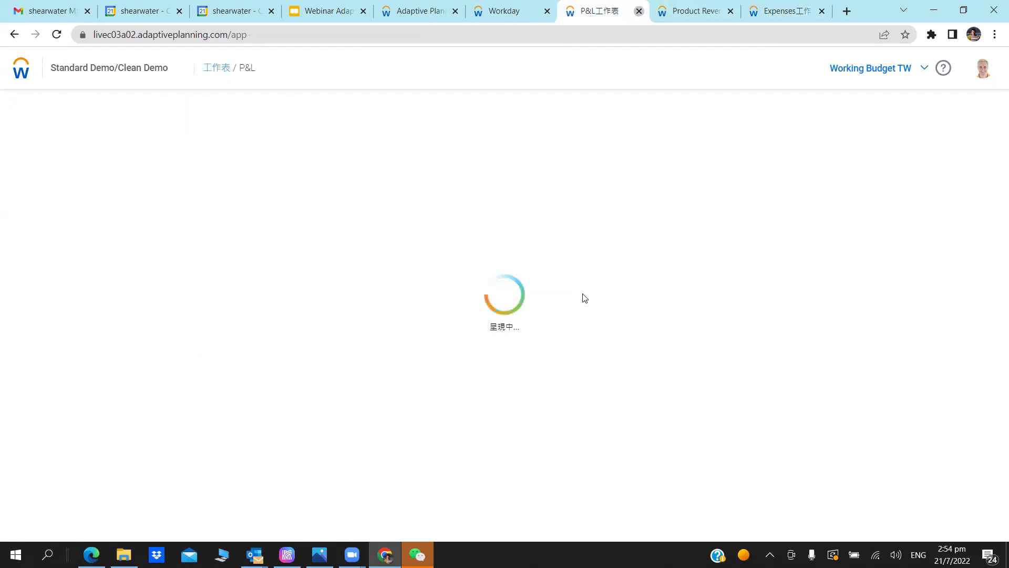
key(ctrl+w)
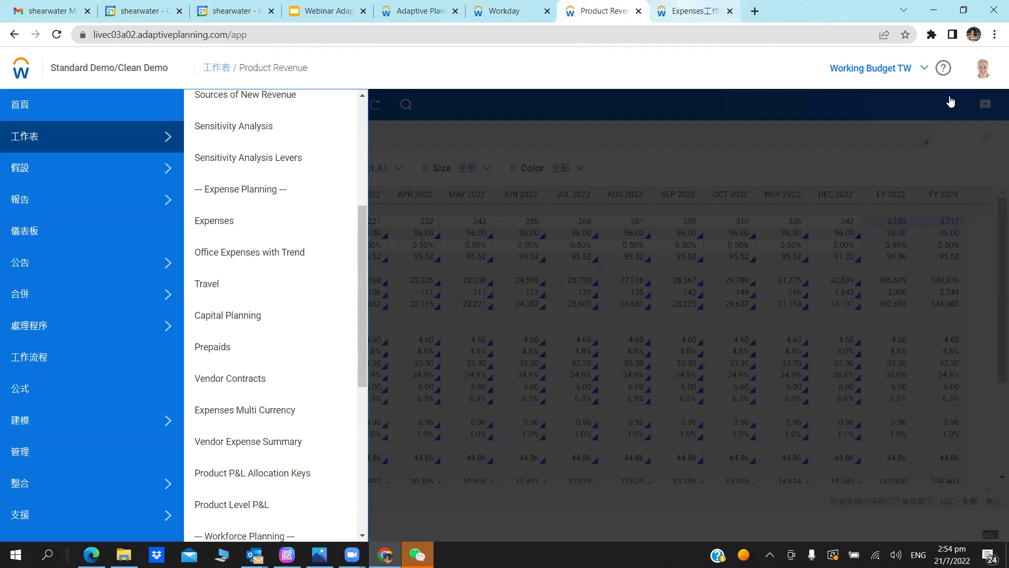
key(ctrl+Tab)
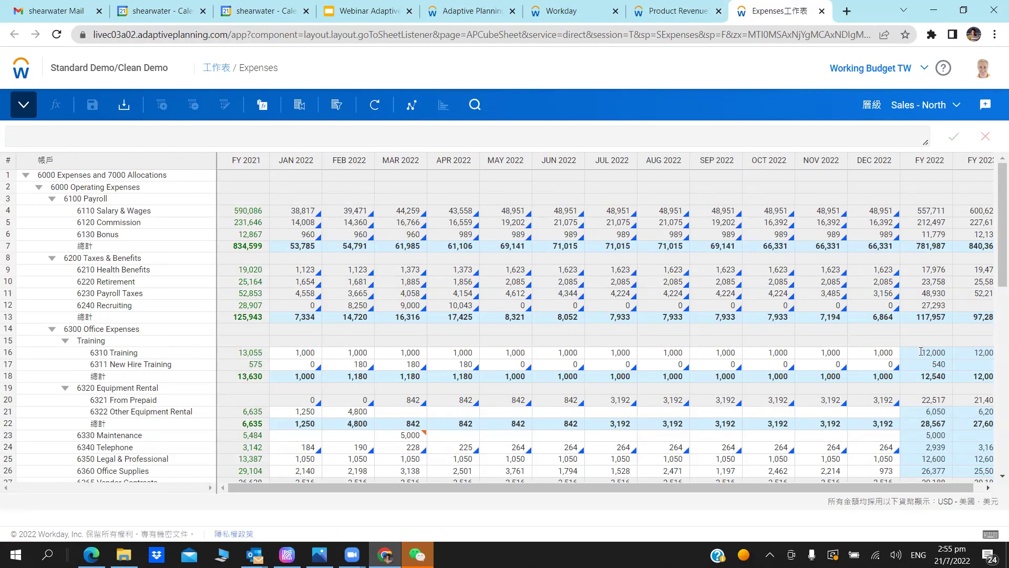
Set 6310 Training for FY 2022 to 25000, spread it over the months, and enter 1000 for January and 1200 for February.
click(943, 352)
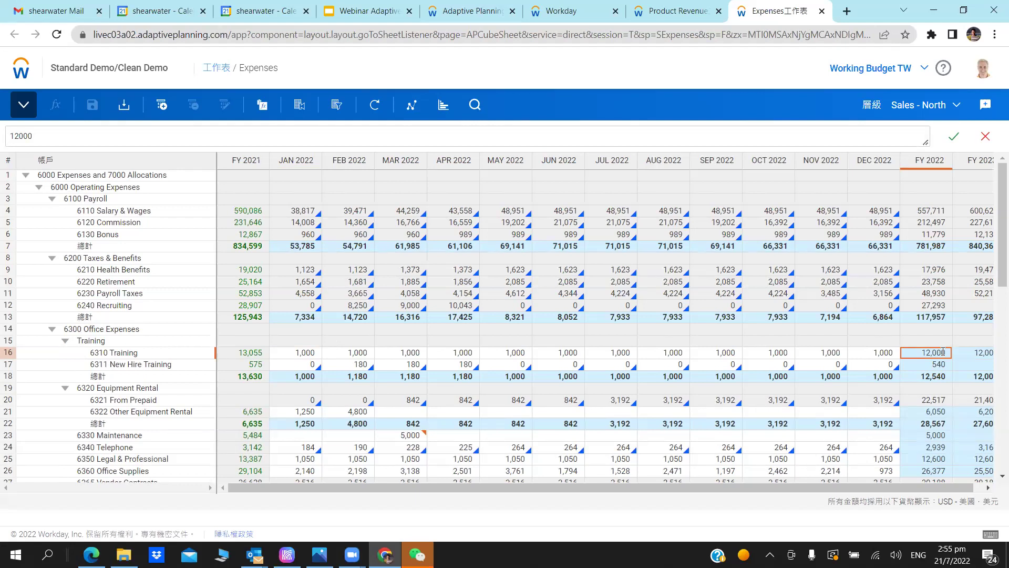
text(25000)
key(Return)
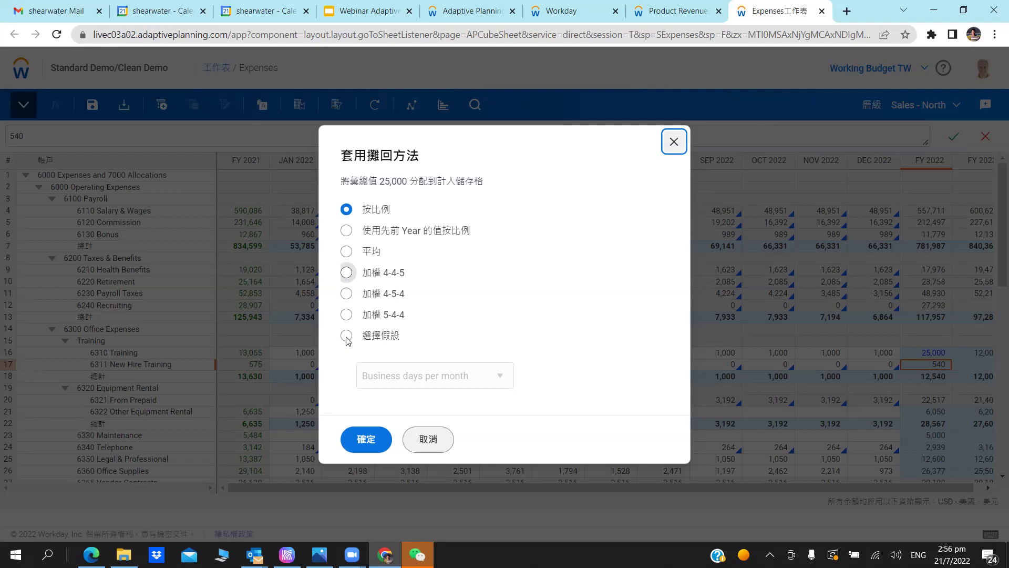
key(Return)
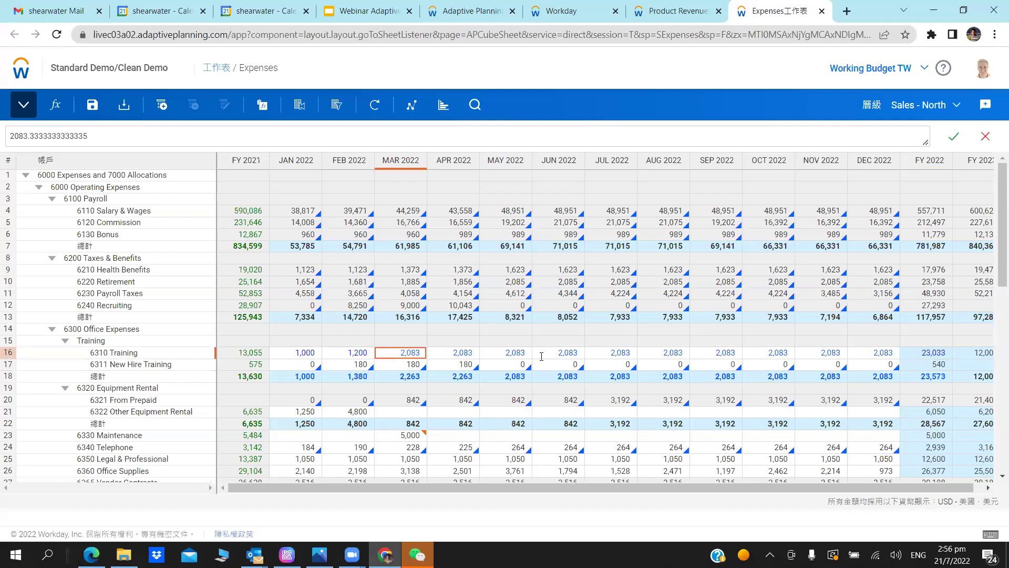
Add a split named IT Training to the January 2022 cell of 6310 Training.
key(Left)
key(Left)
key(shift+F10)
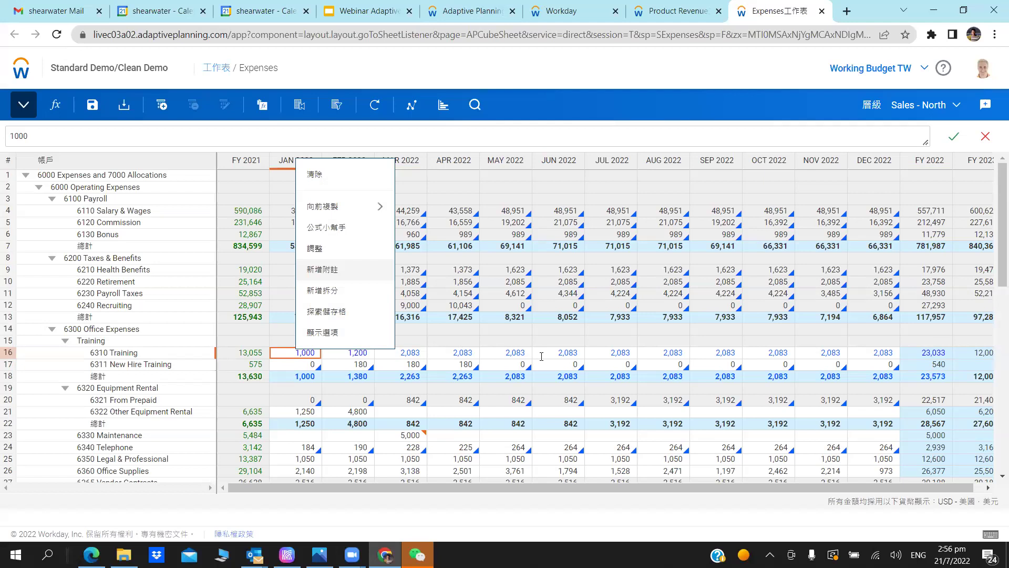
click(174, 351)
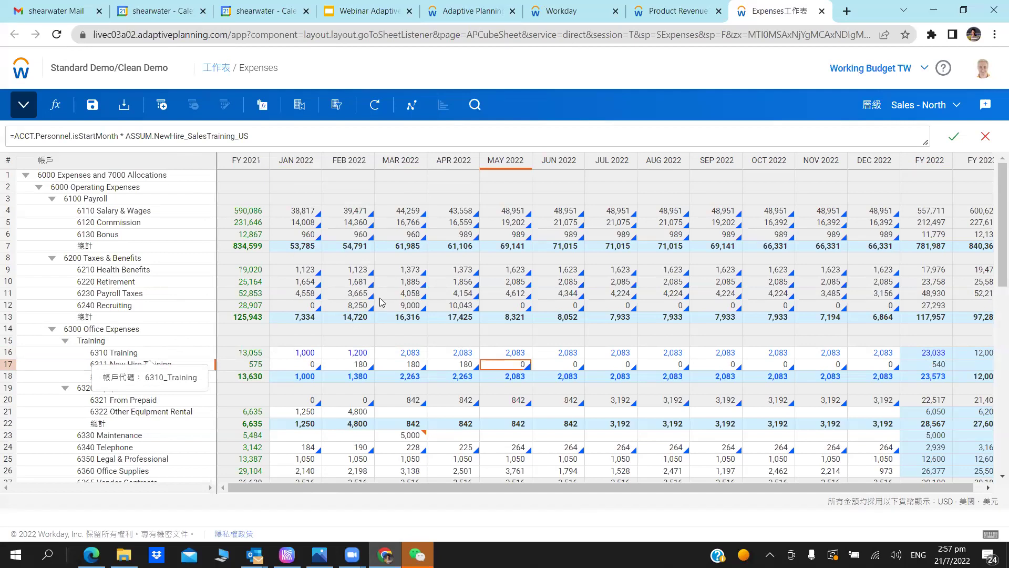
right_click(305, 353)
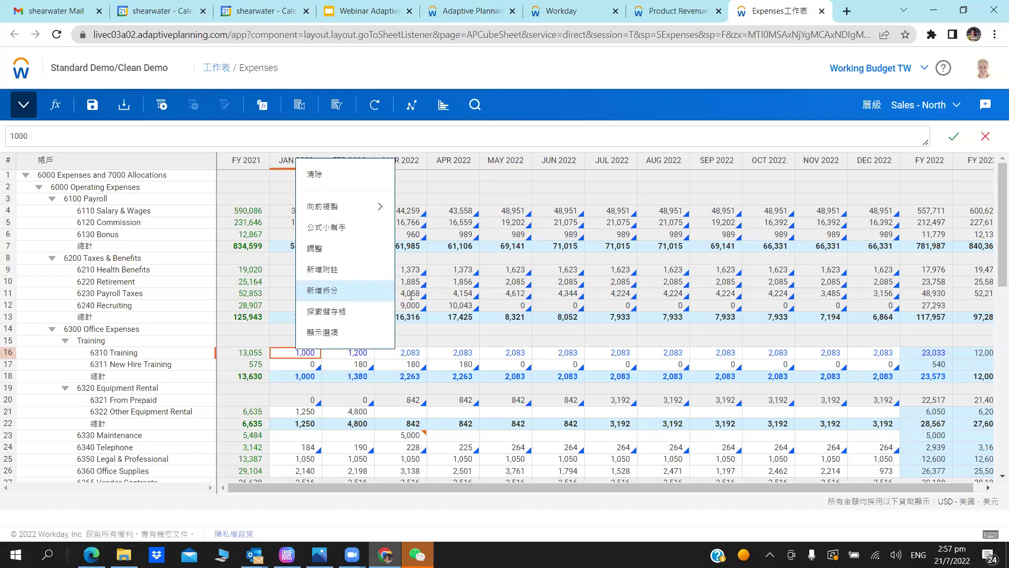
key(Return)
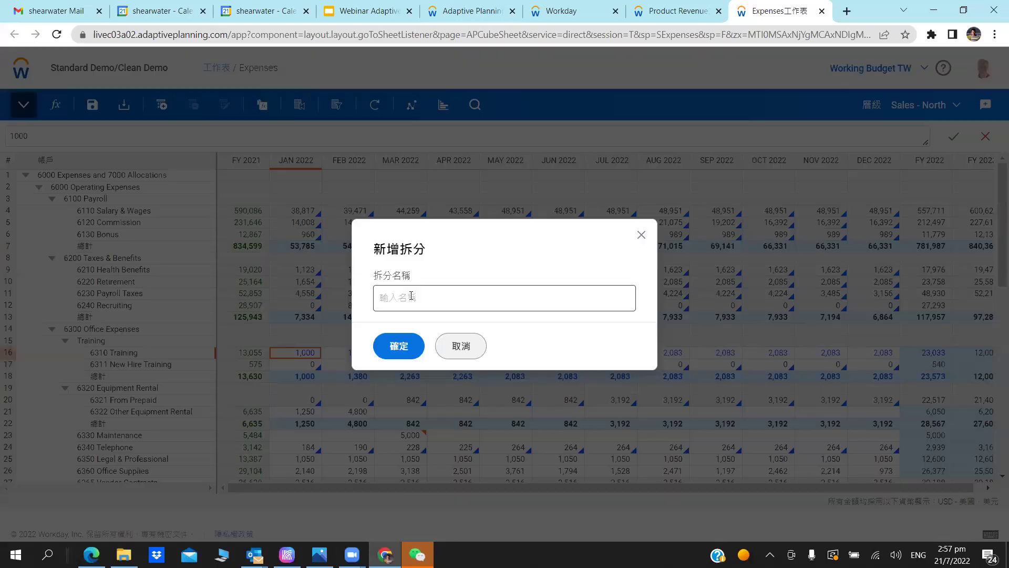
click(406, 311)
text(IT Training)
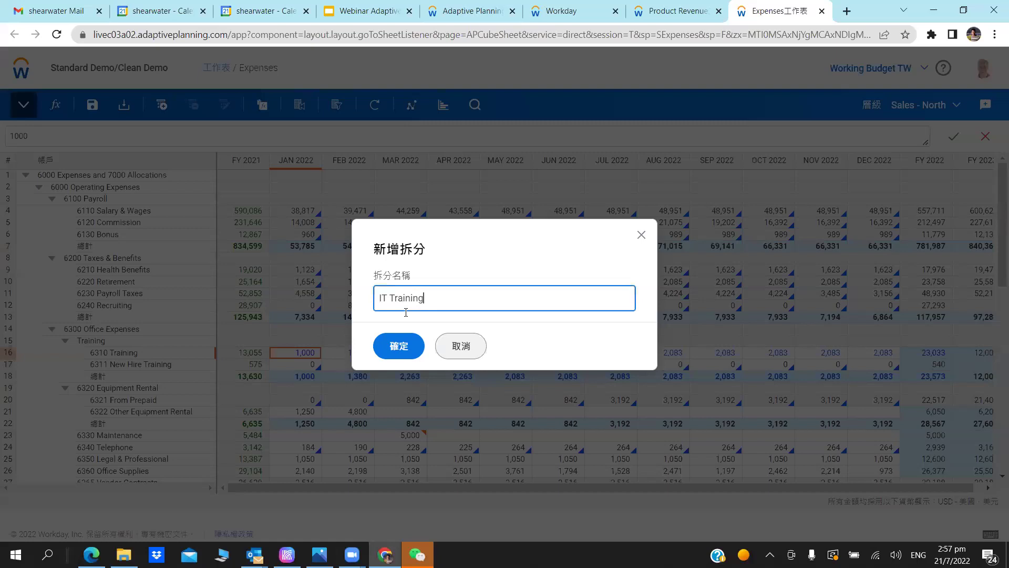
click(398, 345)
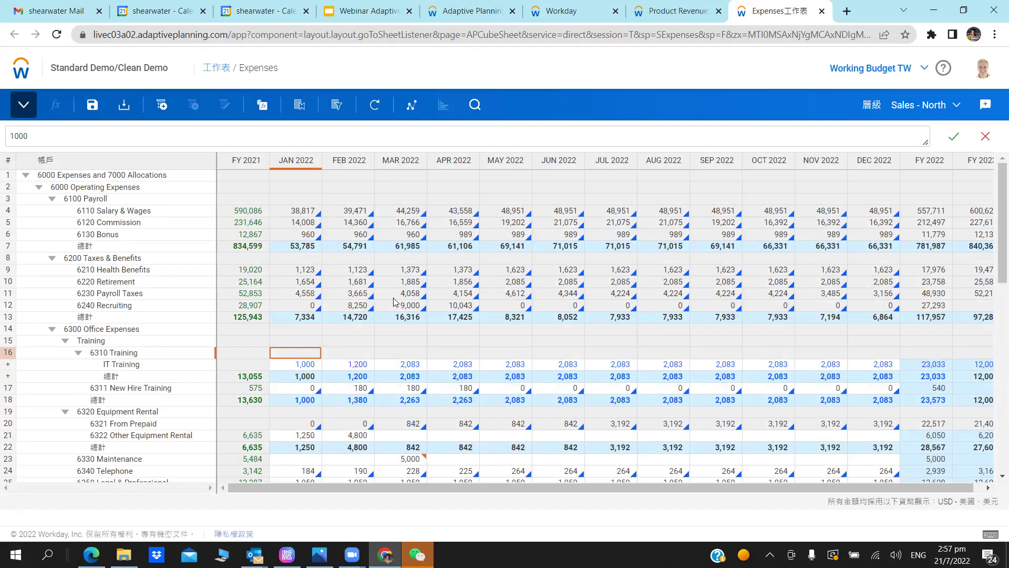
Add a second split named Product Training under 6310 Training, starting from the IT Training row's January 2022 cell.
right_click(295, 364)
click(390, 281)
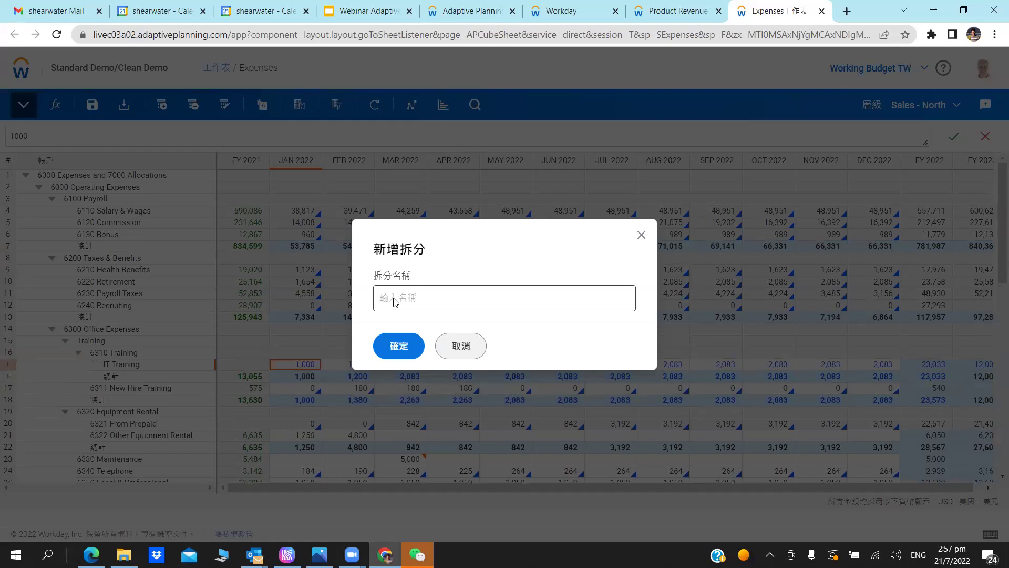
click(395, 302)
text(Product Train)
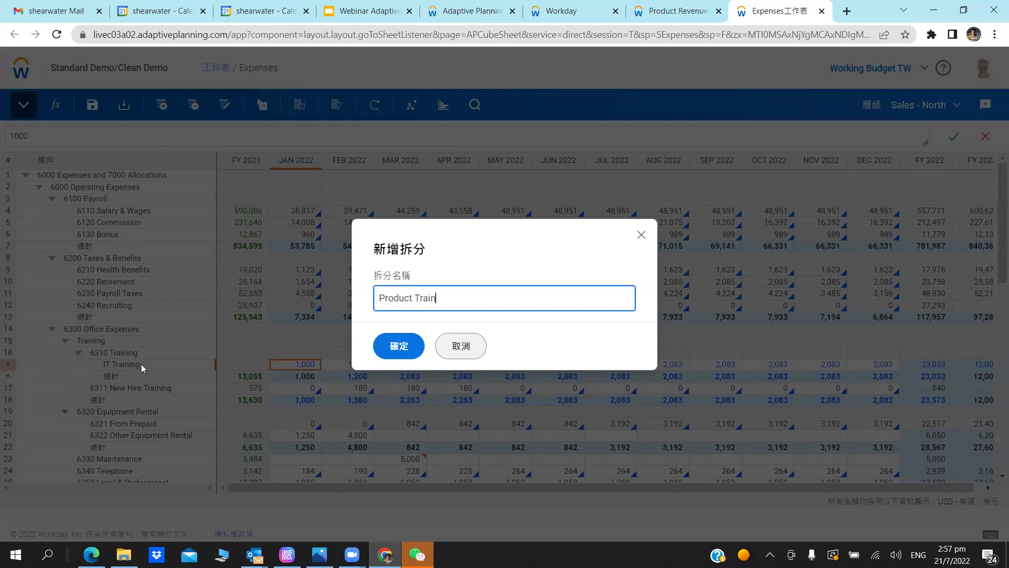
text(ing)
key(Return)
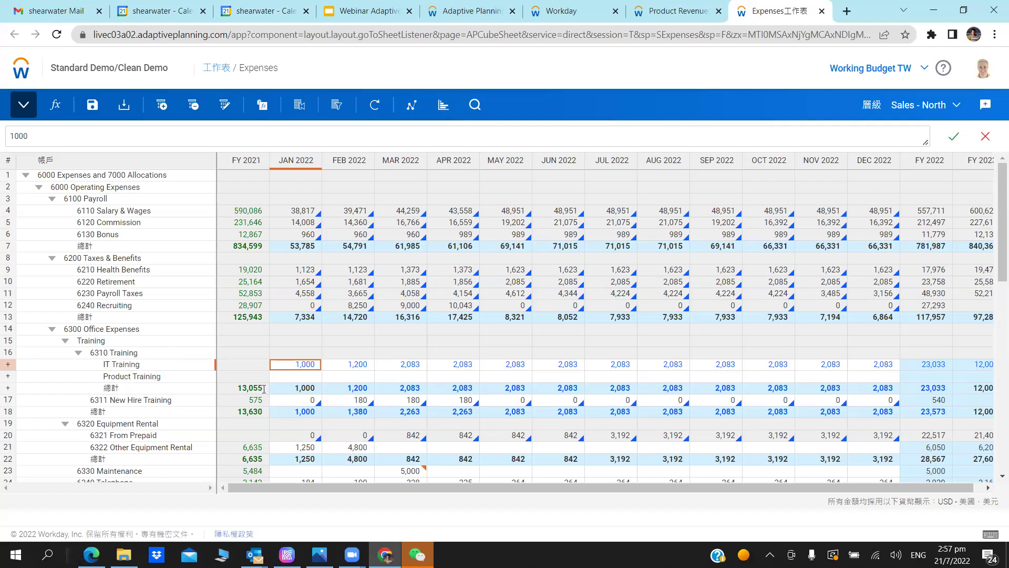
Enter 1500 for Product Training in January 2022 and save the Expenses sheet.
double_click(305, 376)
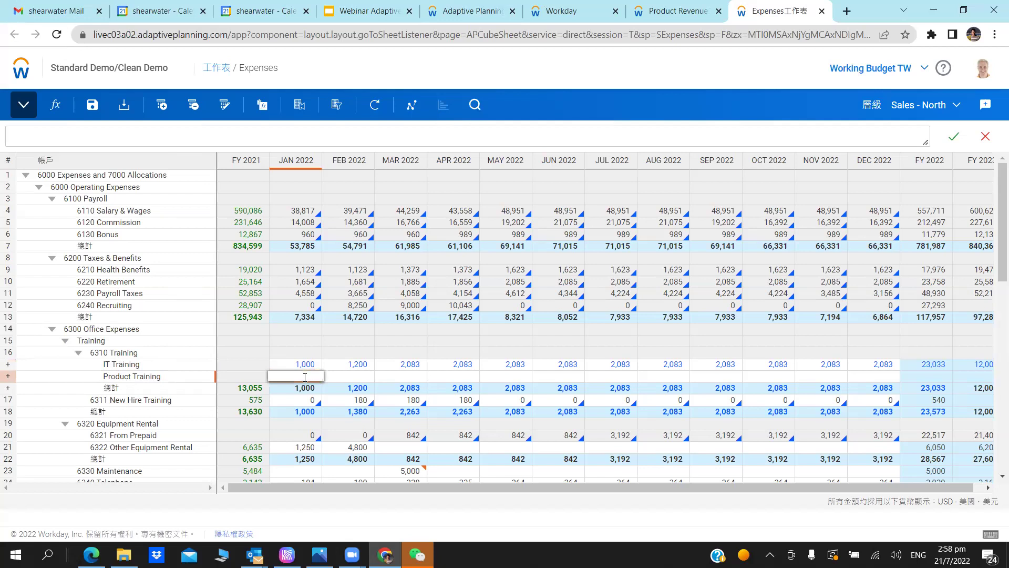
text(1500)
key(Return)
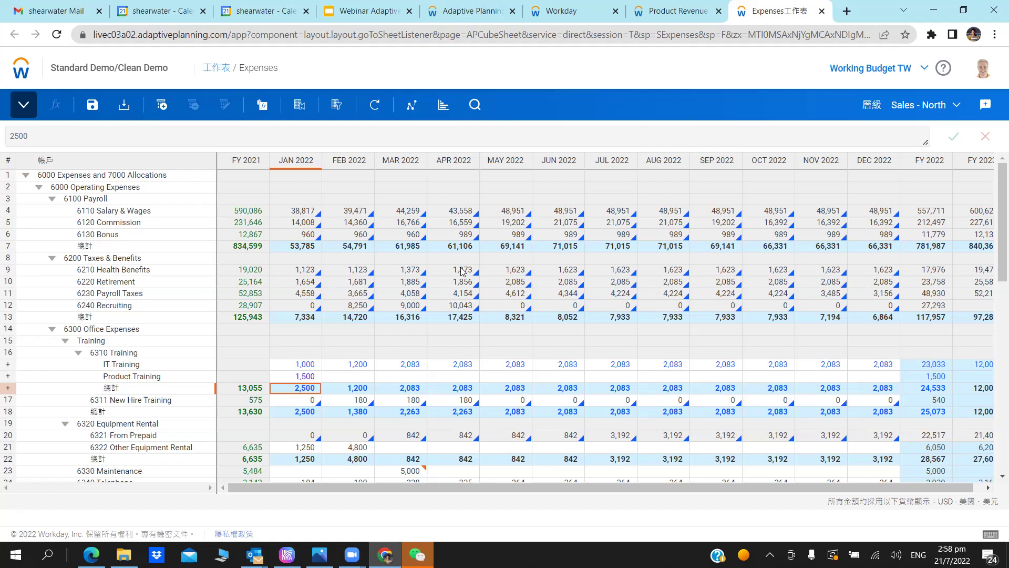
key(ctrl+s)
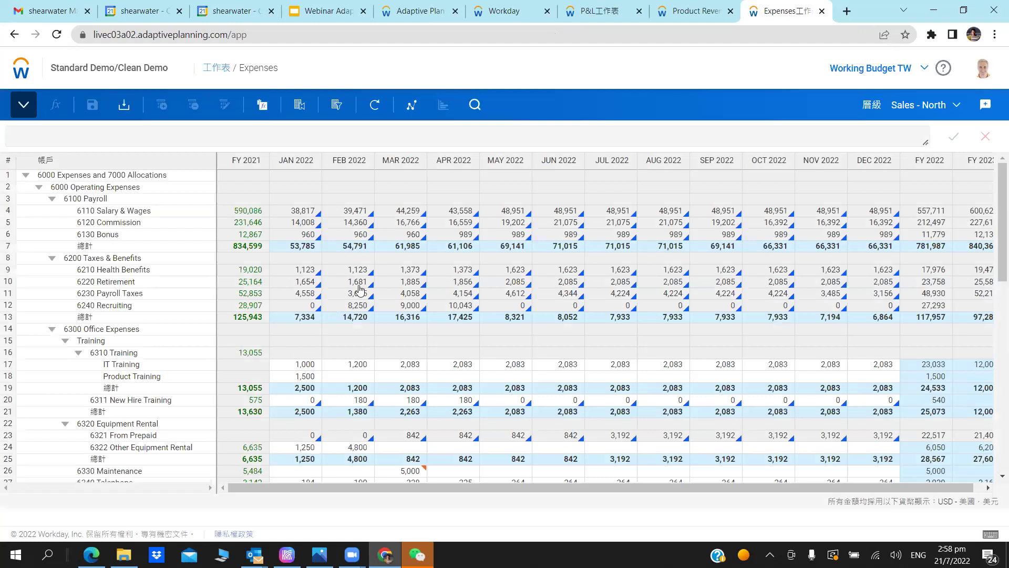
Explore the January 2022 IT Training cell, view its audit trail, and close the explorer window.
right_click(296, 363)
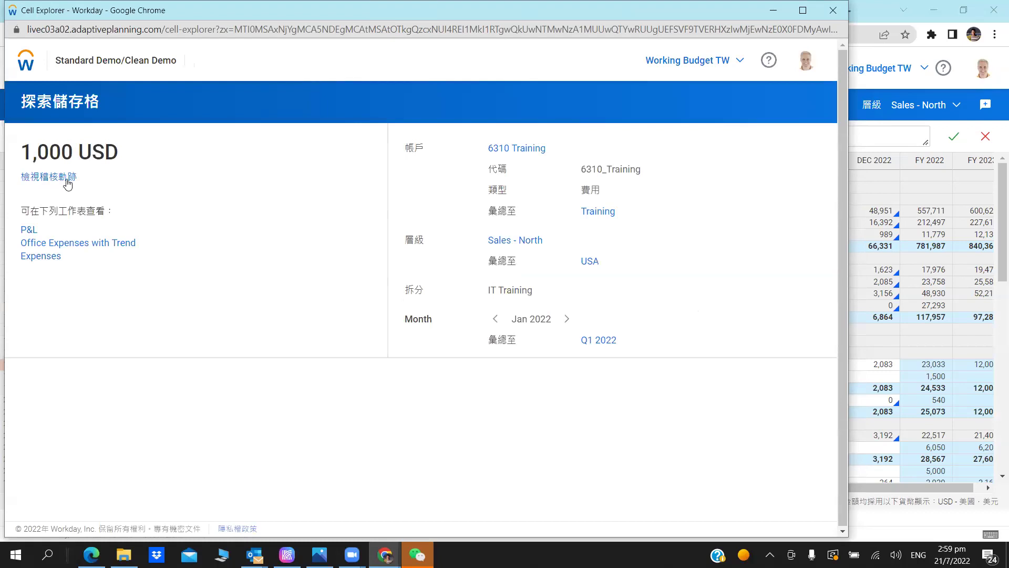
click(69, 184)
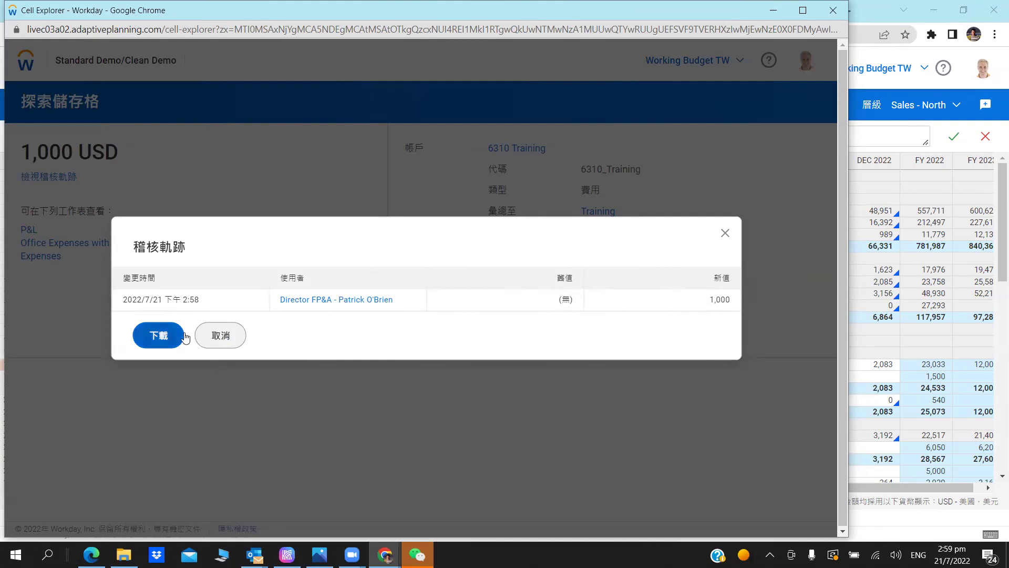
click(726, 227)
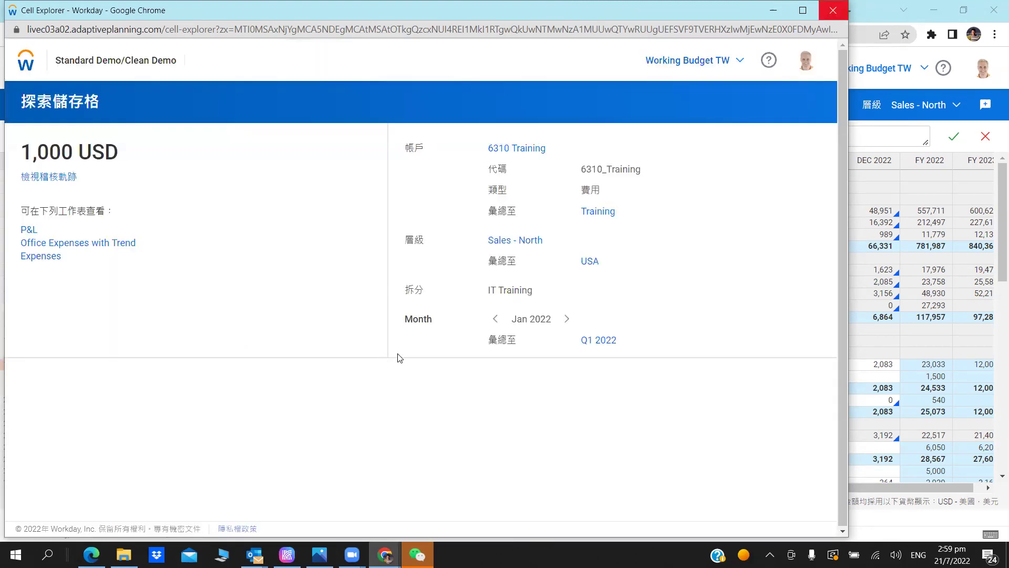
key(ctrl+w)
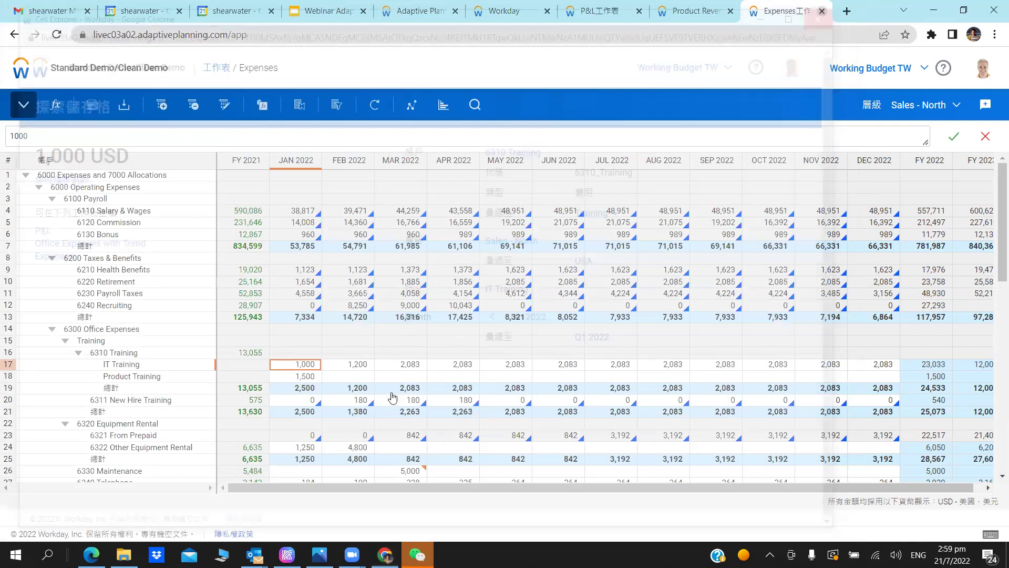
Read the note attached to the March 2022 cell of 6330 Maintenance.
scroll(426, 393, down, 3)
click(418, 389)
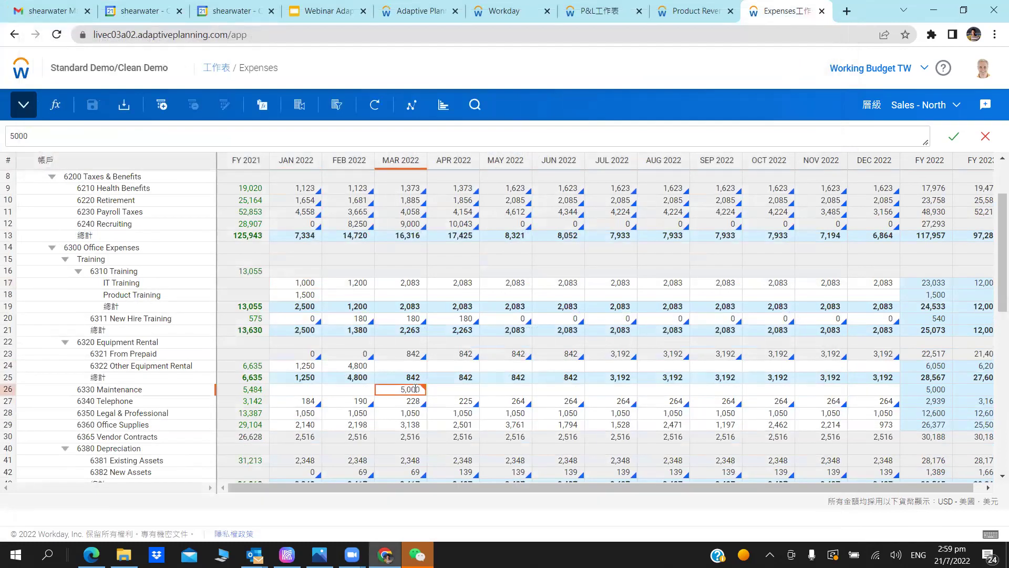
mouse_move(425, 390)
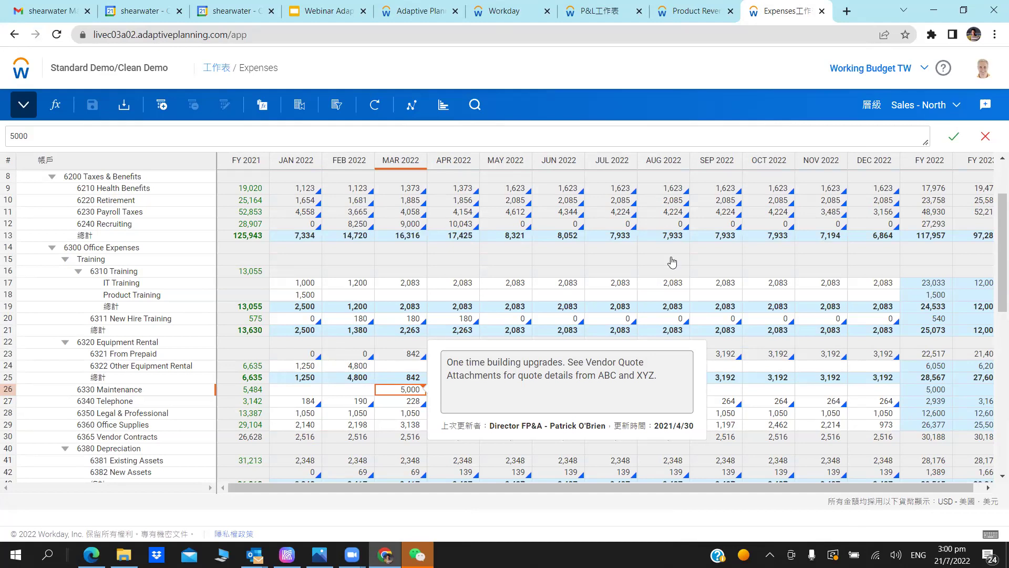
scroll(685, 252, down, 3)
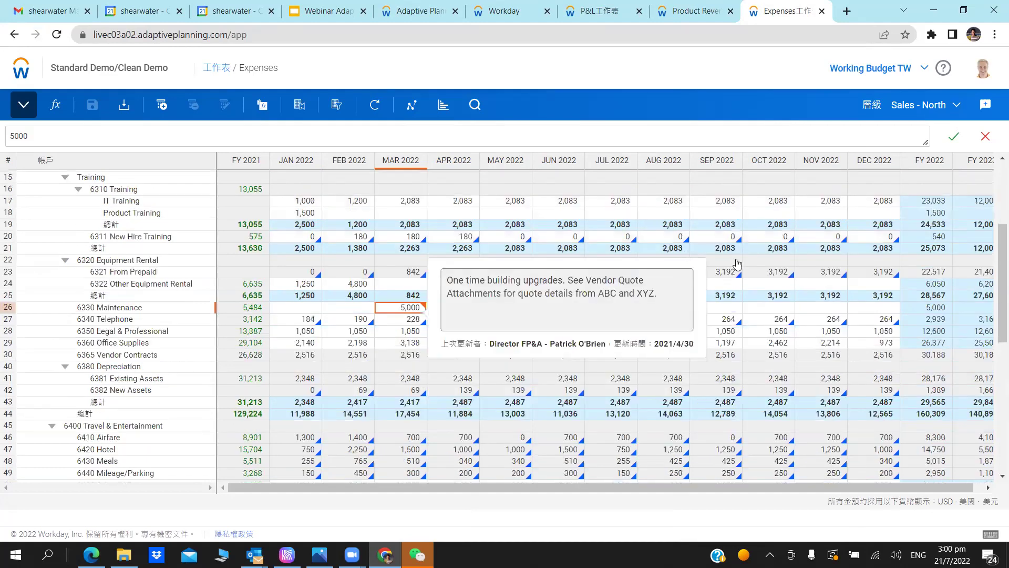
scroll(599, 361, up, 5)
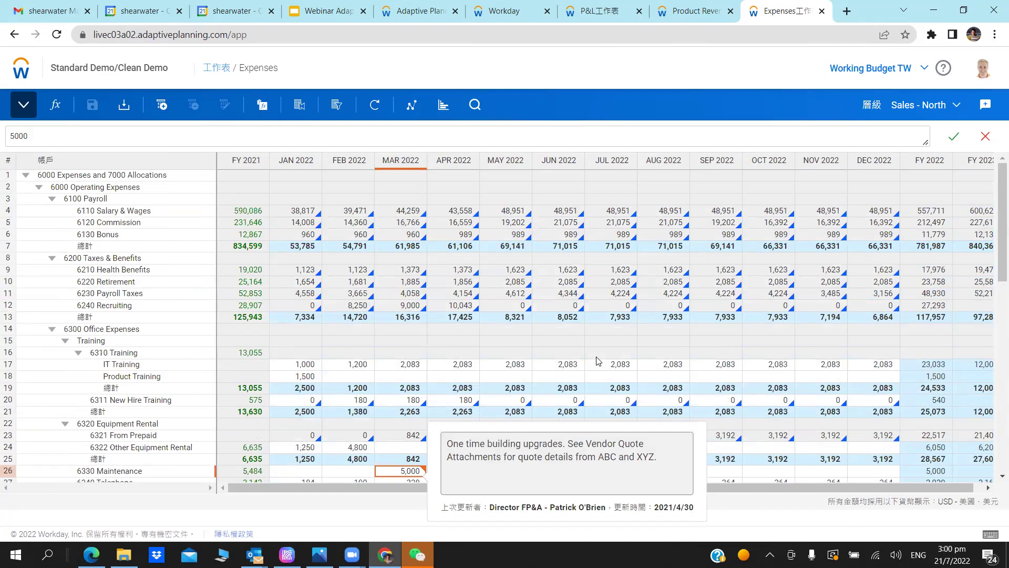
Explore the P&L's January 2022 total for 6310 Training, open its source Expenses sheet from the explorer, and return to the P&L.
key(ctrl+7)
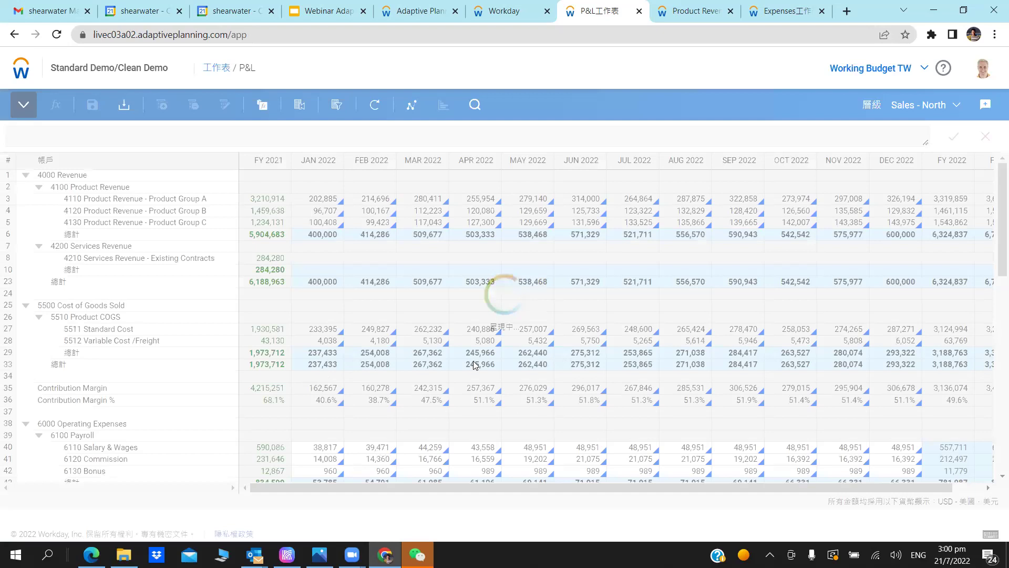
scroll(474, 365, down, 3)
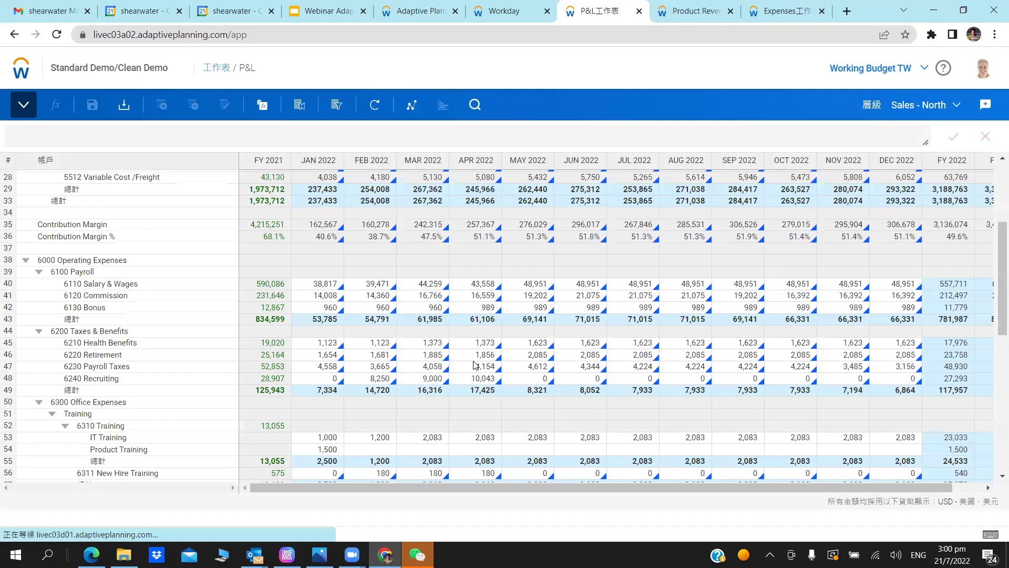
scroll(473, 364, down, 2)
click(322, 382)
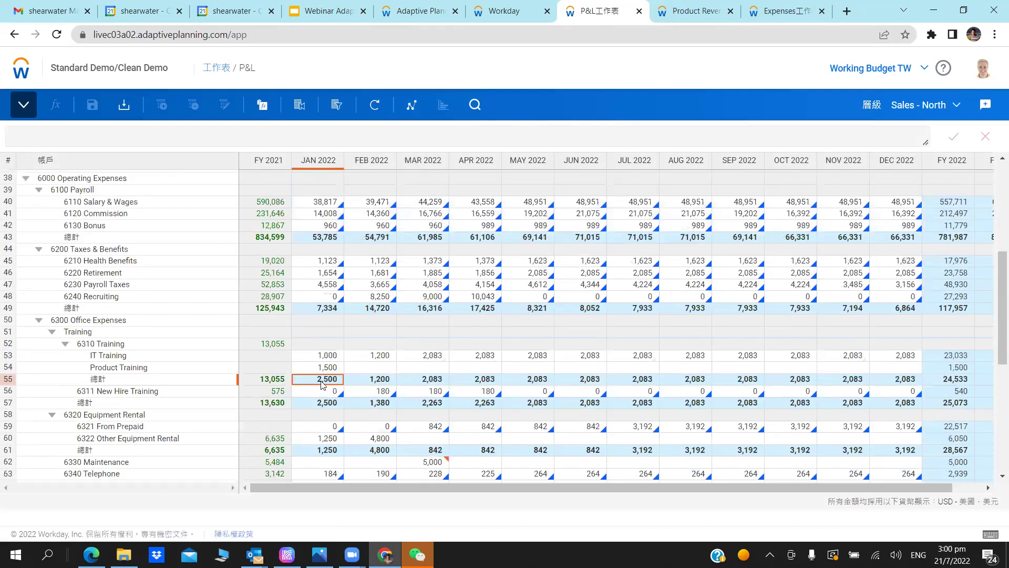
double_click(321, 382)
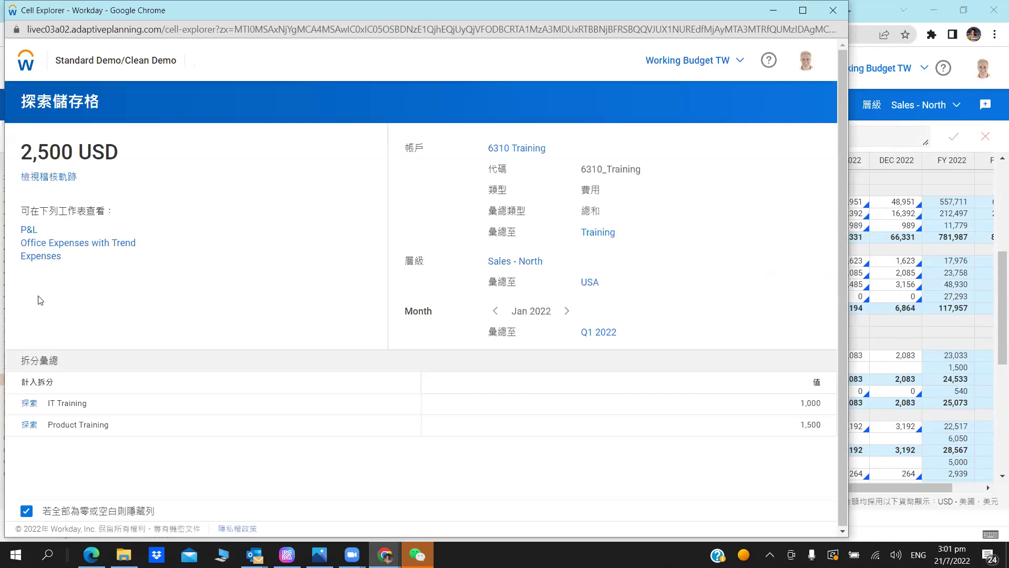
click(593, 238)
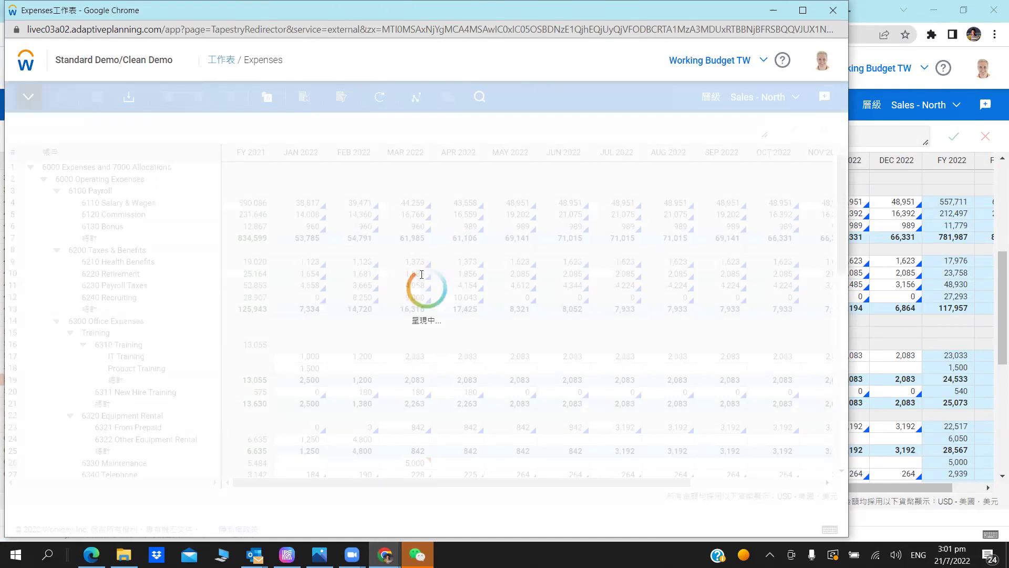
key(alt+Tab)
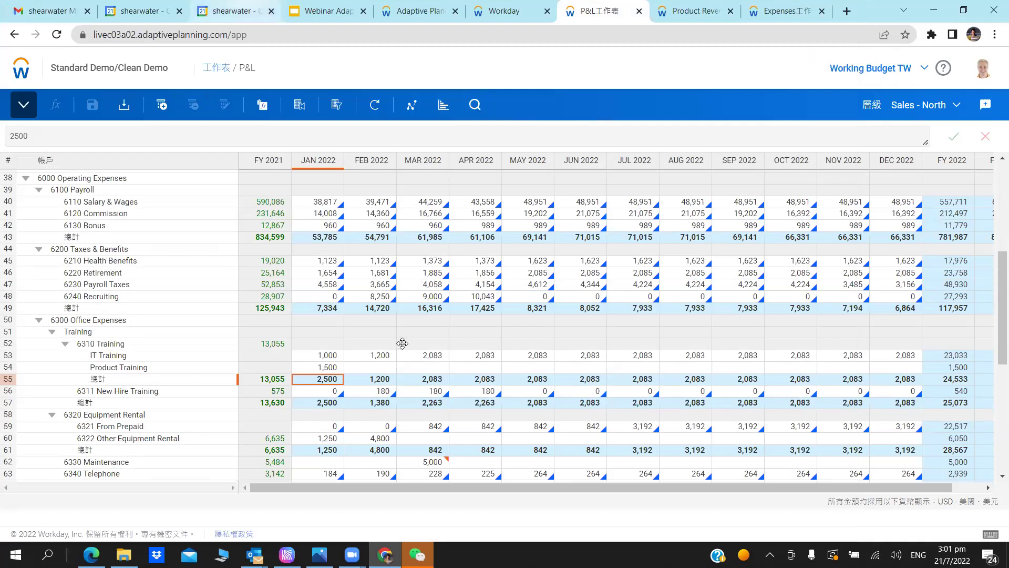
Show the Workday Adaptive Planning agenda slide in Google Slides, return to the P&L sheet, and view its list of versions.
key(ctrl+4)
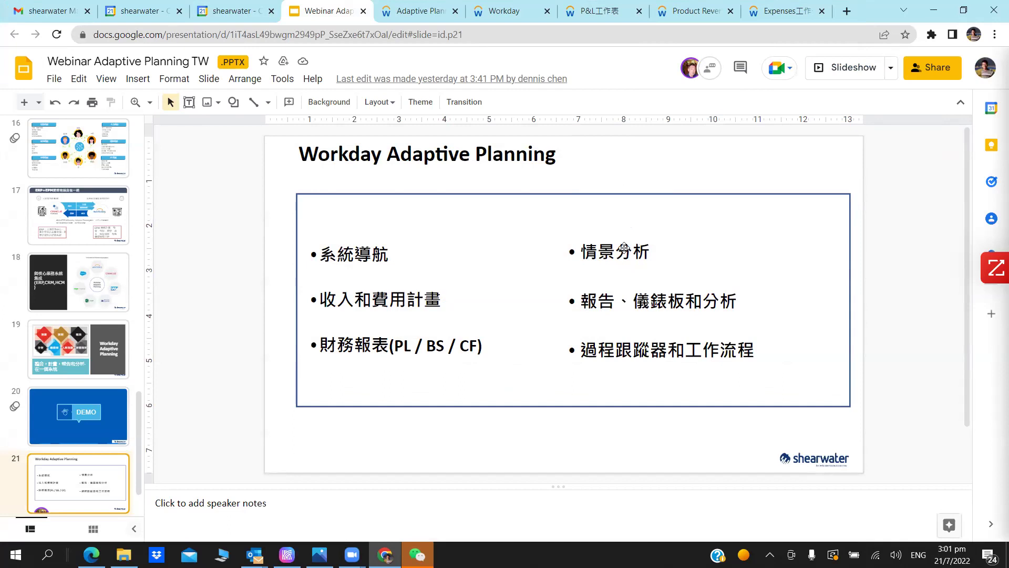
click(610, 4)
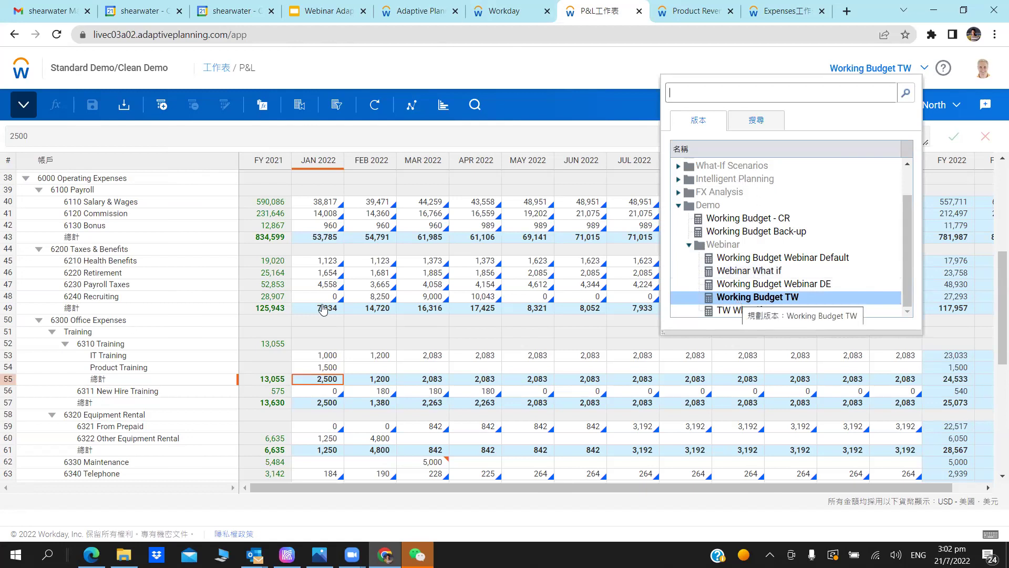
Open the version management page in a new browser tab from the Workday home page.
key(ctrl+shift+Tab)
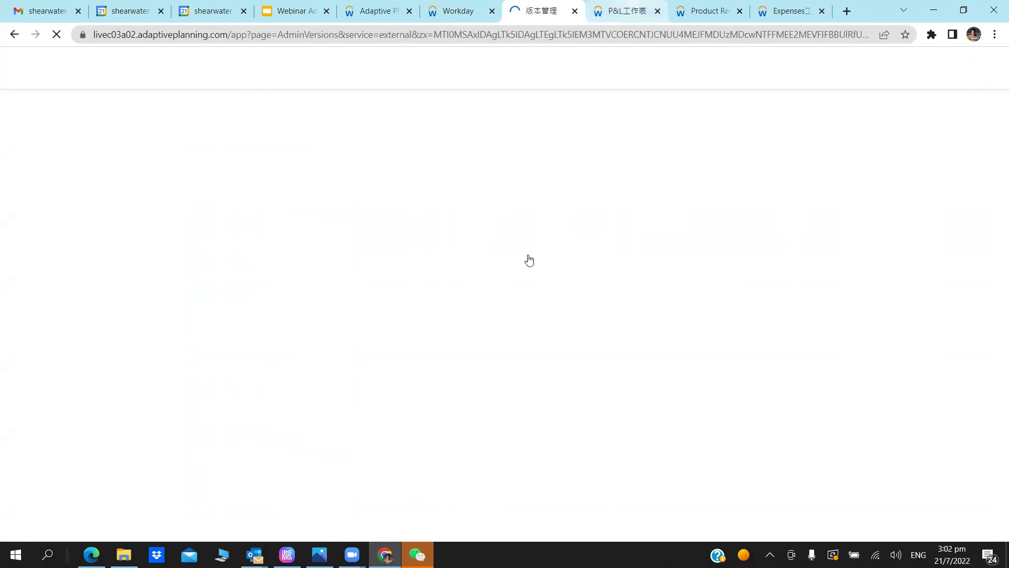
key(ctrl+Tab)
key(ctrl+shift+Tab)
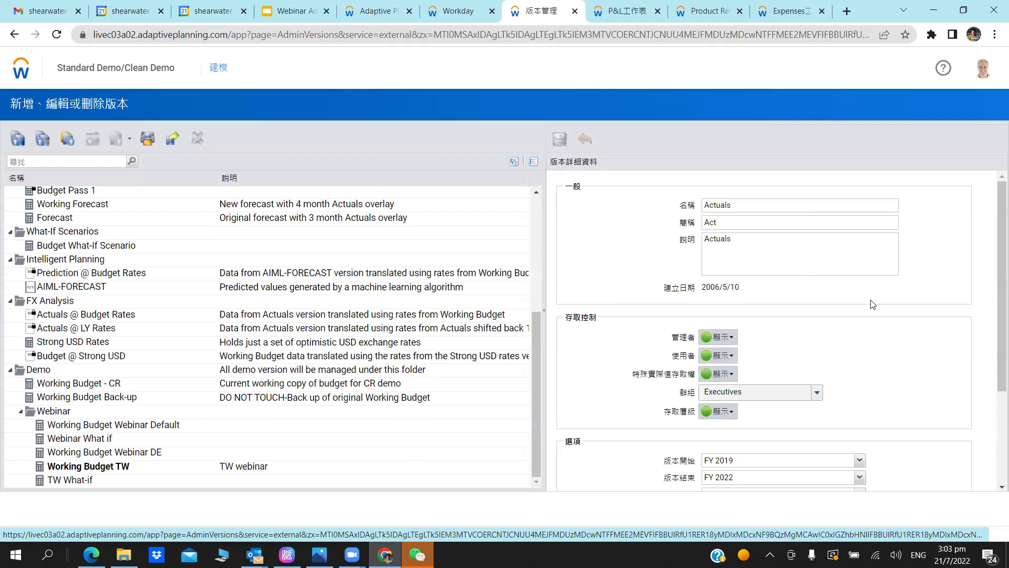
Create and save a version named What if TW in the Webinar folder as a copy of Working Budget TW.
scroll(946, 310, down, 3)
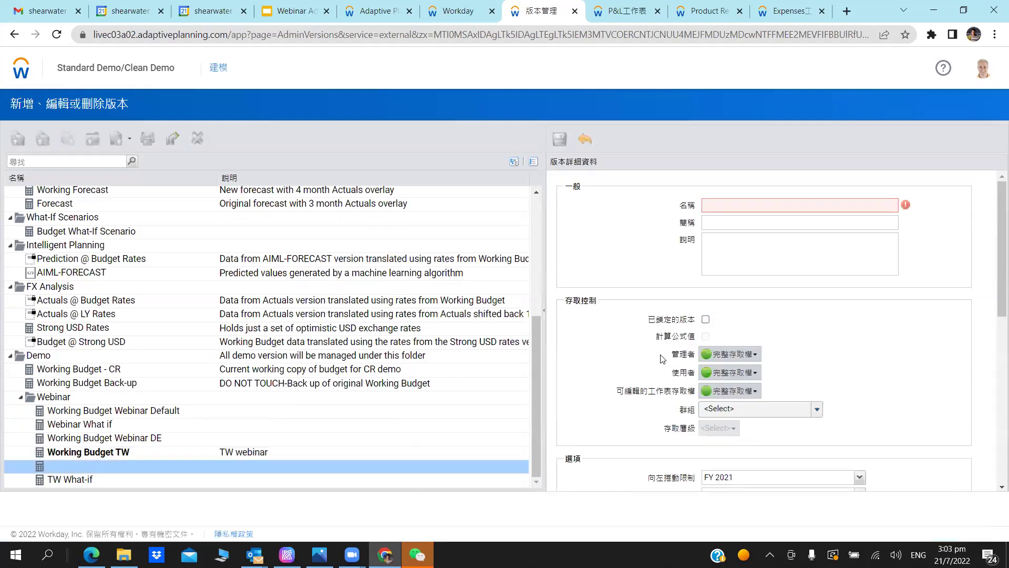
text(What if TW)
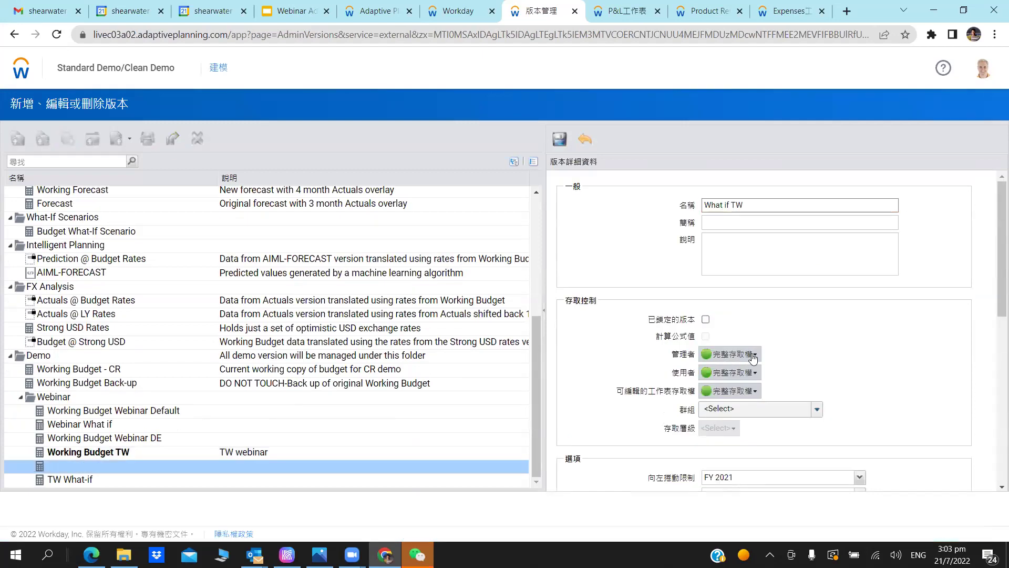
scroll(618, 347, down, 3)
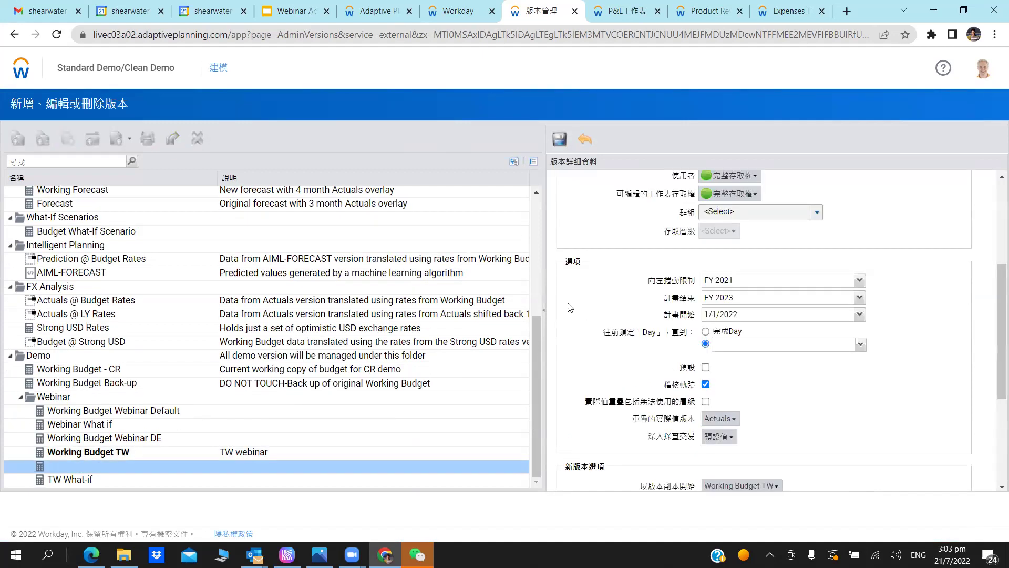
scroll(554, 163, down, 3)
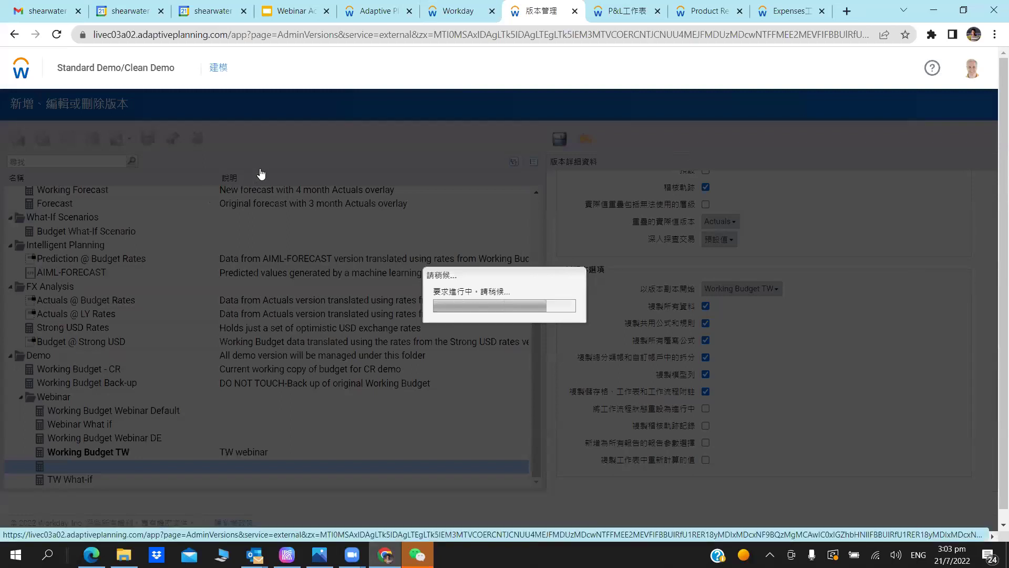
Open the What If - Financial Statement report in a new browser tab and check the What if TW version on the version management page.
key(ctrl+shift+Tab)
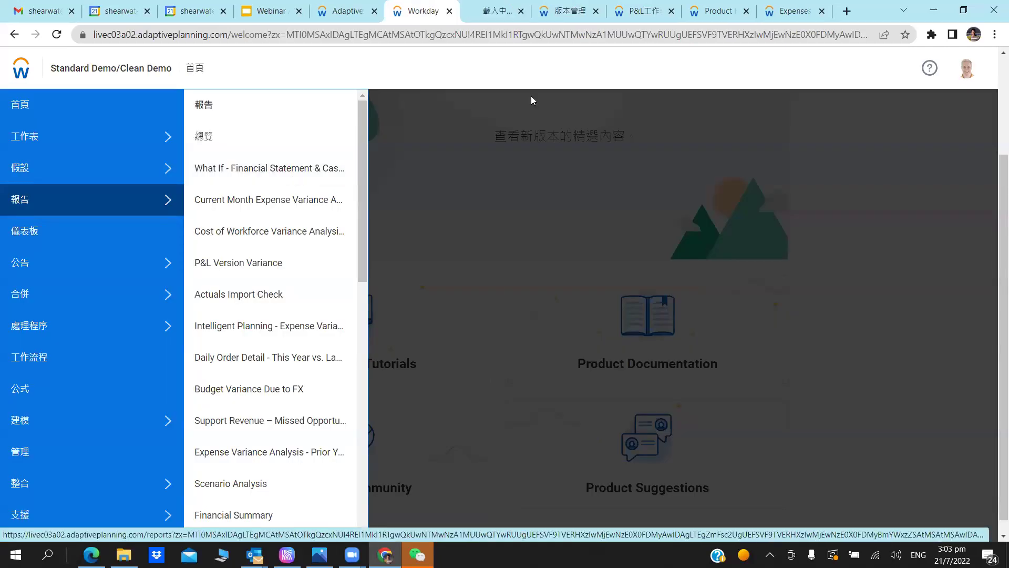
key(ctrl+Return)
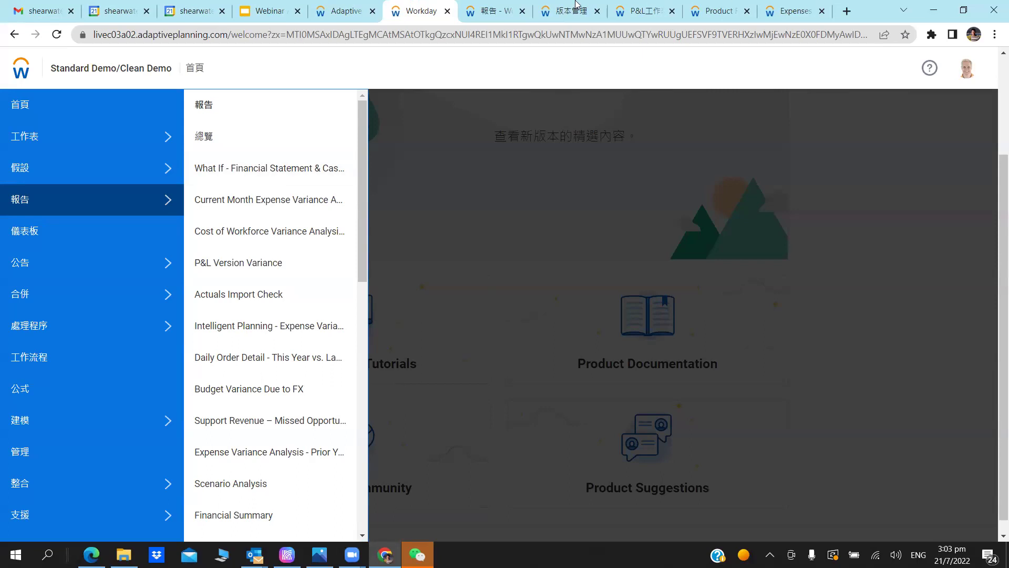
key(ctrl+Tab)
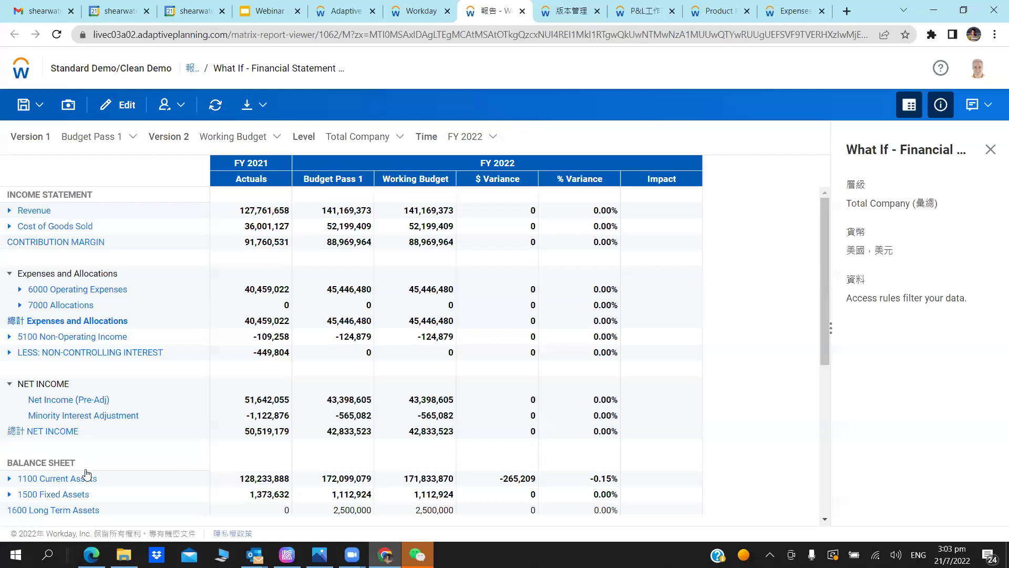
key(ctrl+Tab)
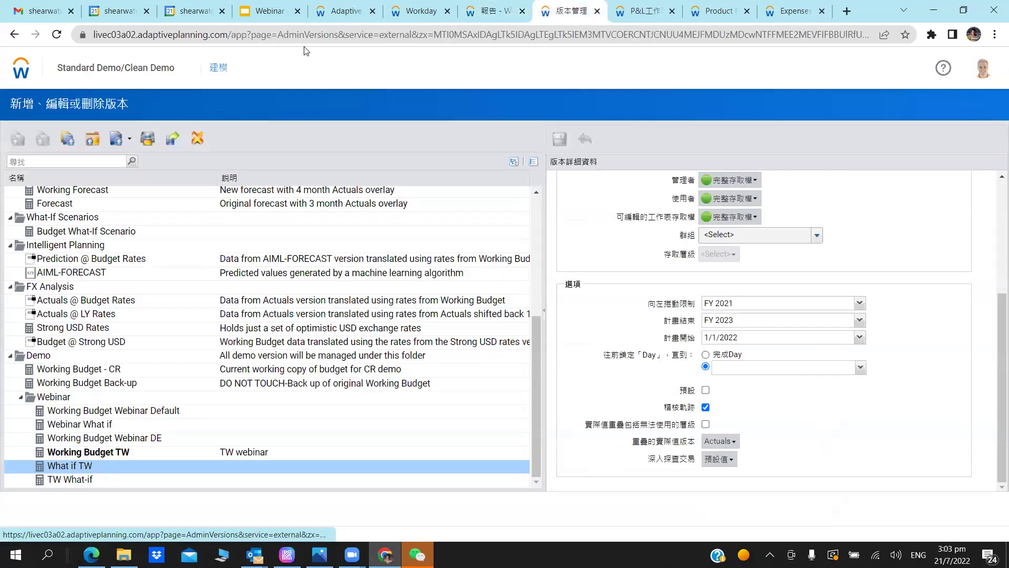
click(523, 15)
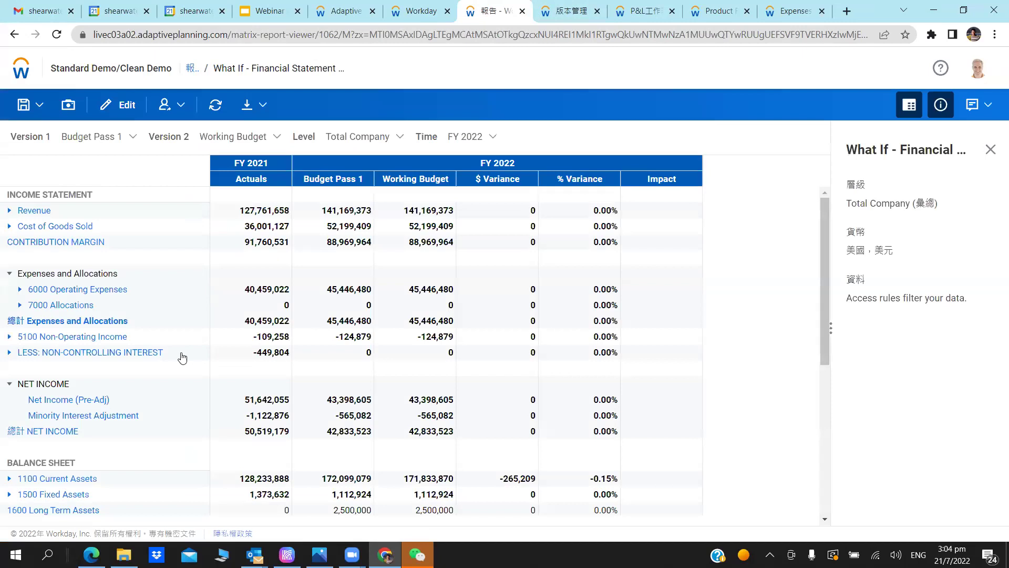
Run the What If - Financial Statement report with Working Budget TW as Version 1 and What if TW as Version 2.
click(97, 137)
scroll(131, 344, down, 3)
click(132, 343)
click(300, 138)
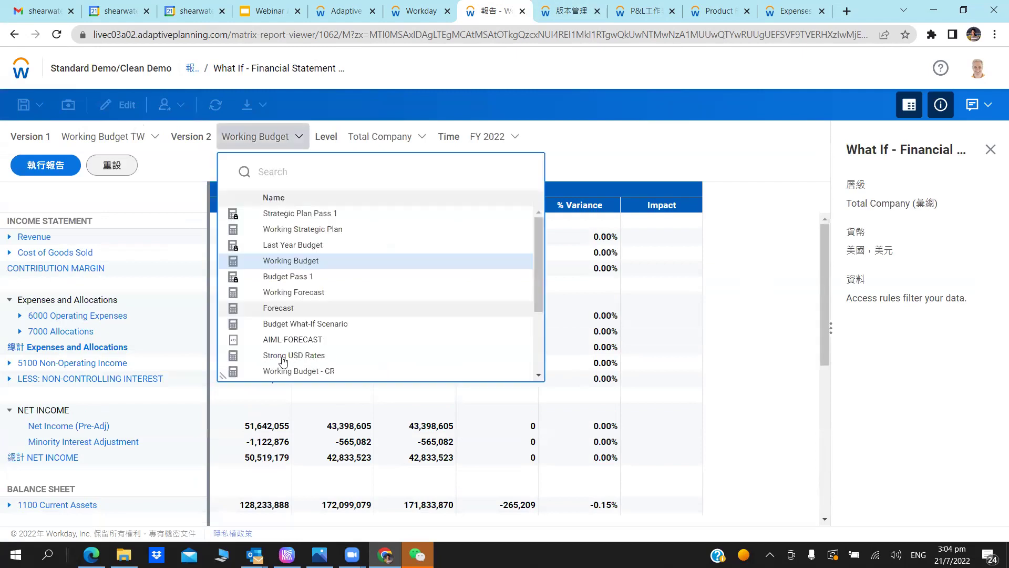
scroll(283, 361, down, 3)
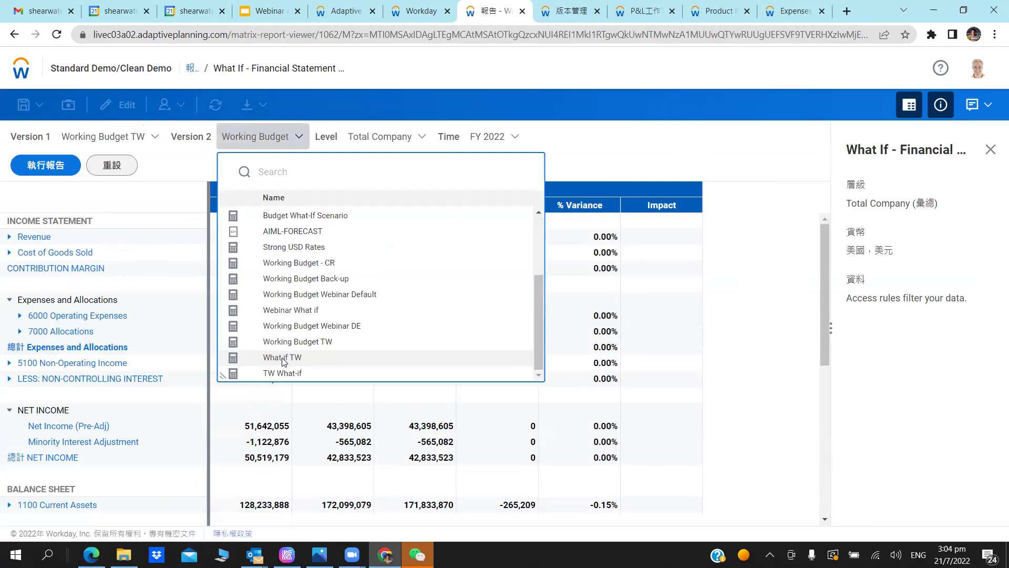
click(740, 128)
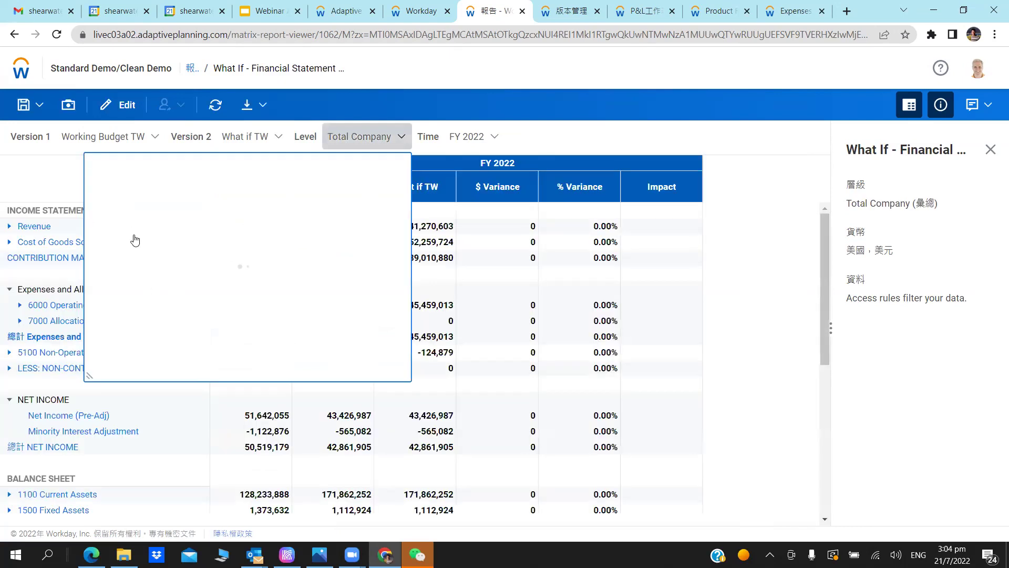
Set the report's level to Sales - North under Total Company, Company A, Operations, USA, and rerun the report.
click(132, 229)
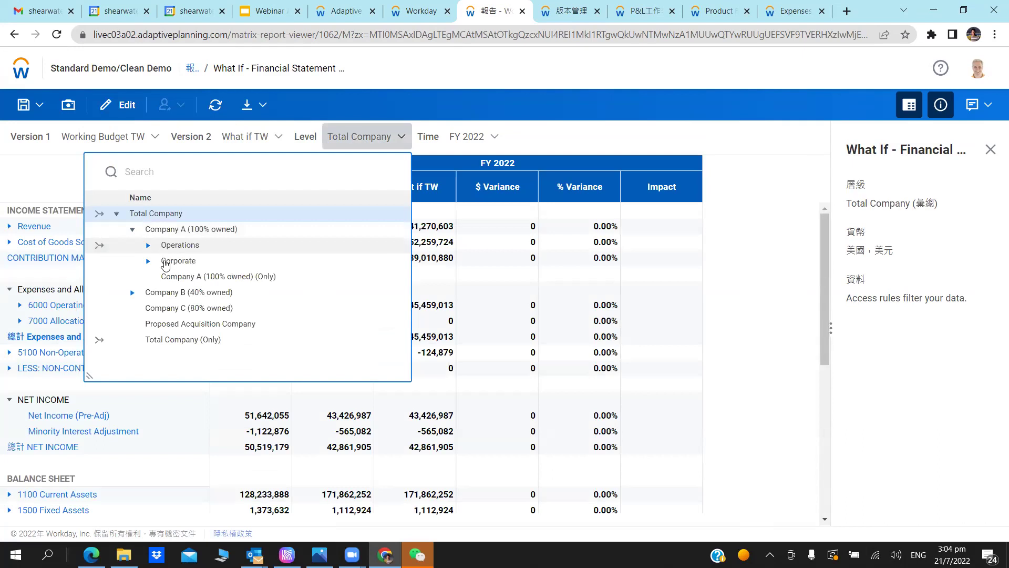
click(148, 245)
click(163, 261)
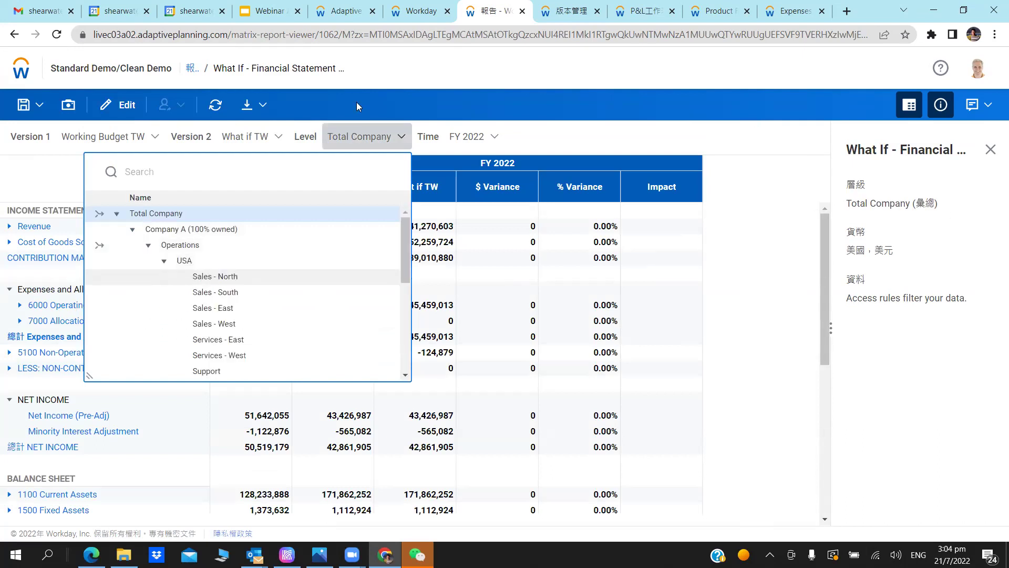
click(213, 277)
click(65, 163)
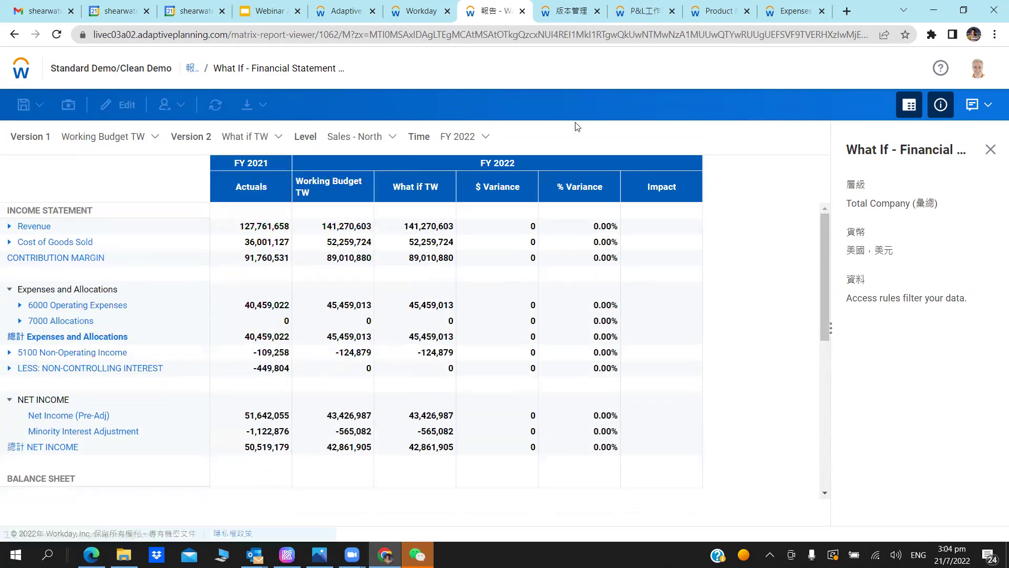
Open the Company Summary dashboard in a new browser tab and show its Targets vs. Actuals view.
scroll(585, 210, down, 6)
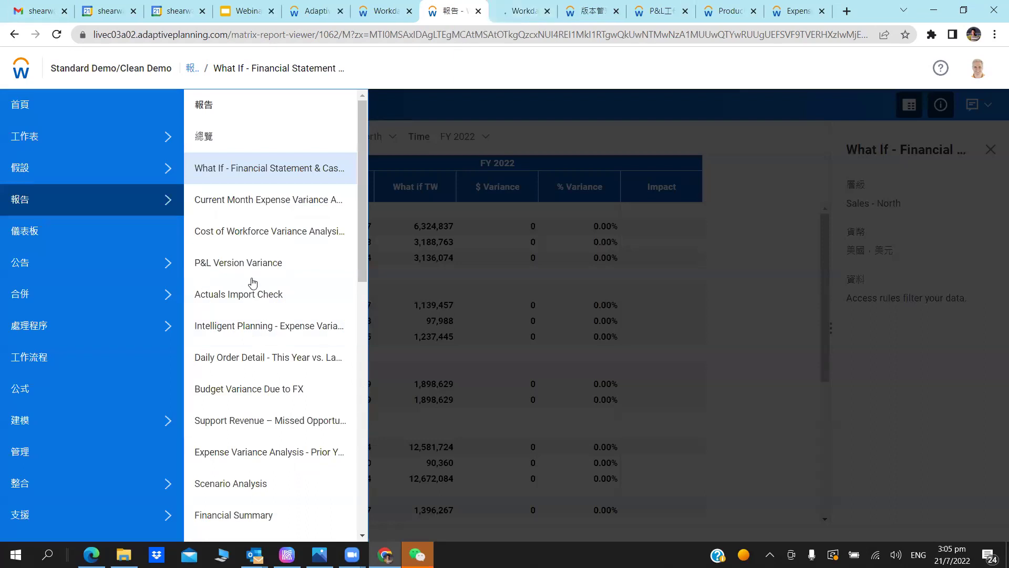
click(458, 163)
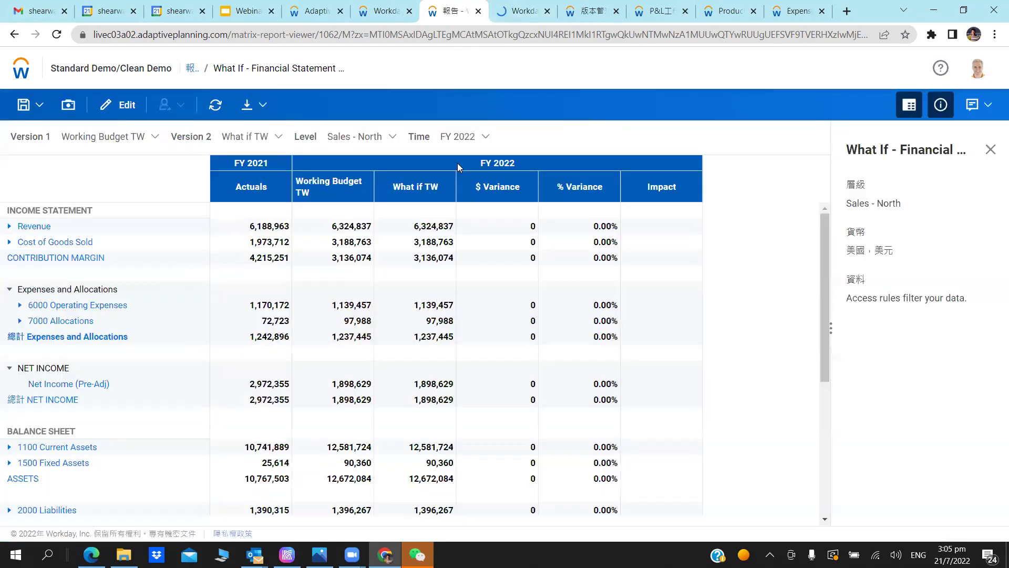
key(ctrl+Tab)
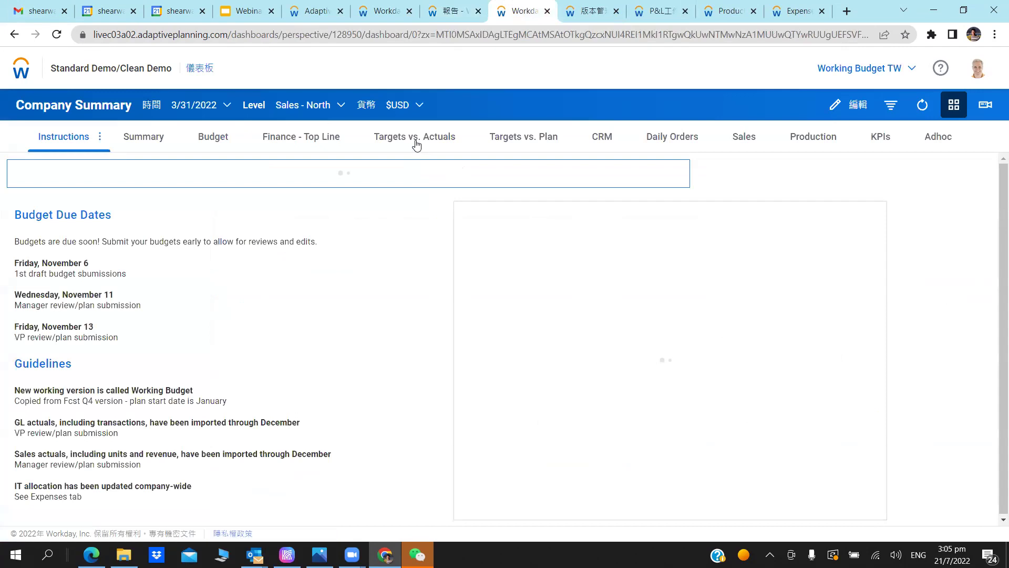
click(416, 142)
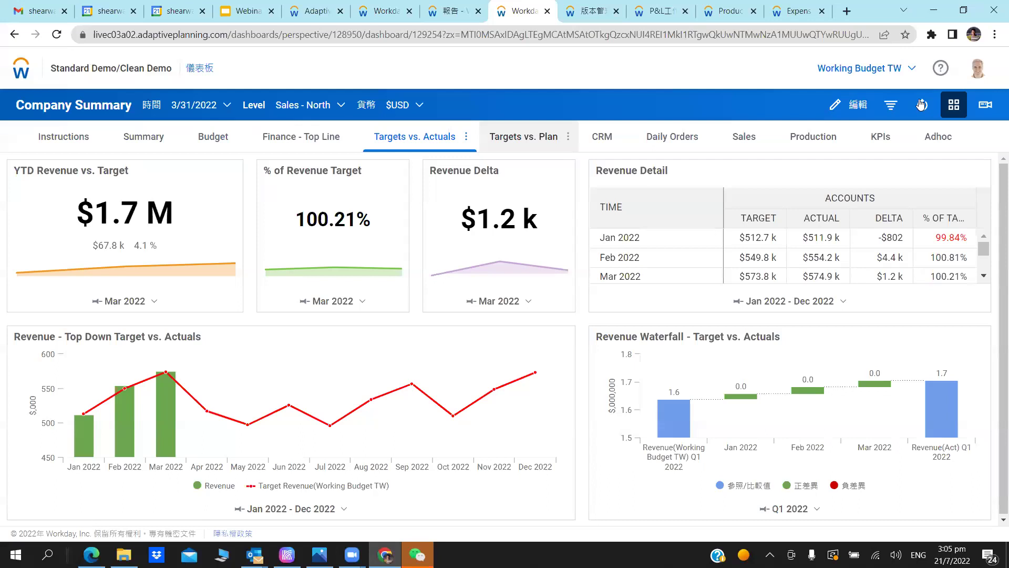
Show the dashboard's Targets vs. Plan view and switch its version to What if TW.
click(913, 73)
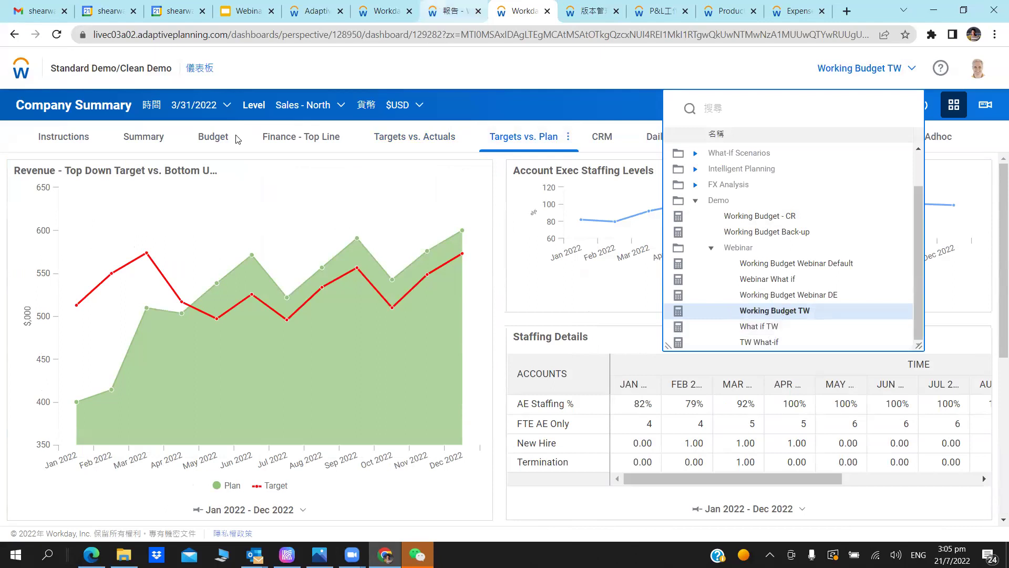
click(654, 69)
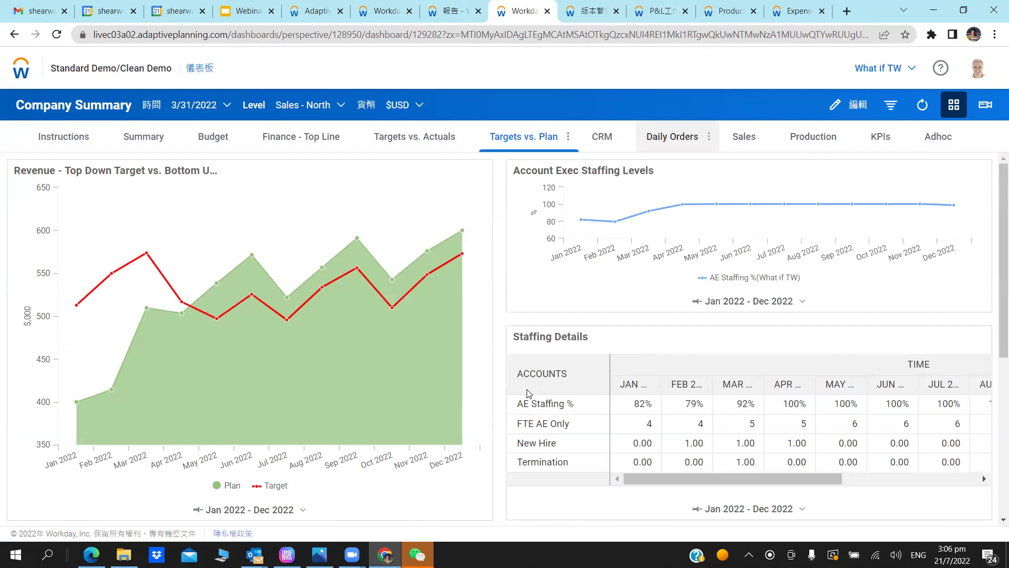
scroll(528, 393, down, 2)
scroll(528, 393, up, 2)
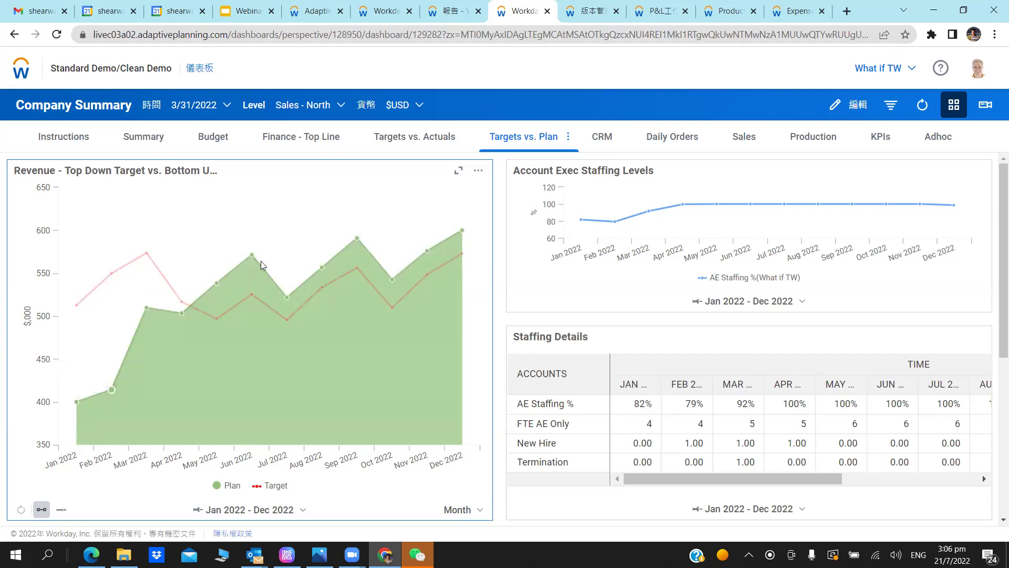
Examine the monthly revenue target against the bottom-up plan in the chart, along with the staffing details and the Workforce Planning sheet.
mouse_move(256, 261)
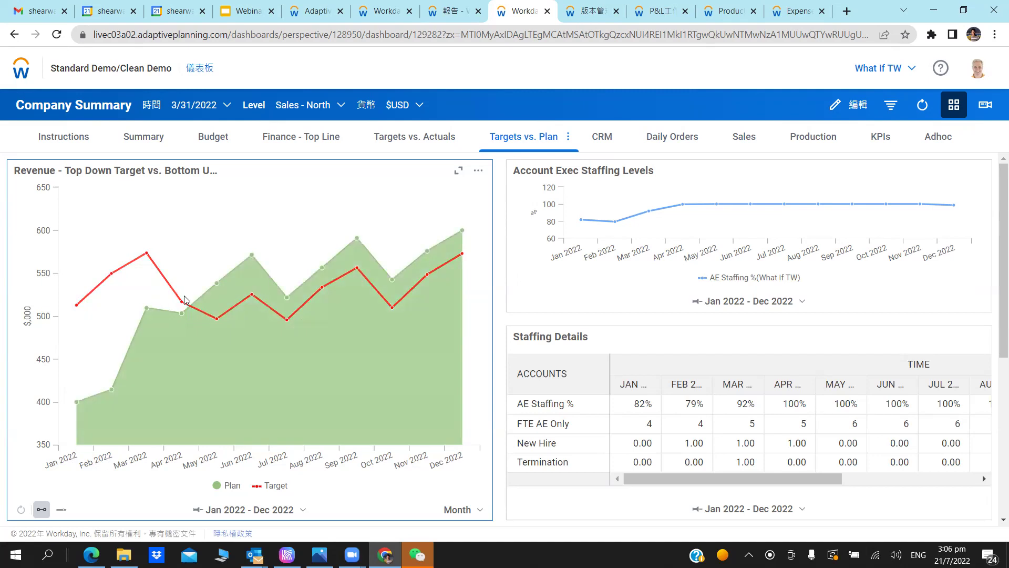
mouse_move(182, 315)
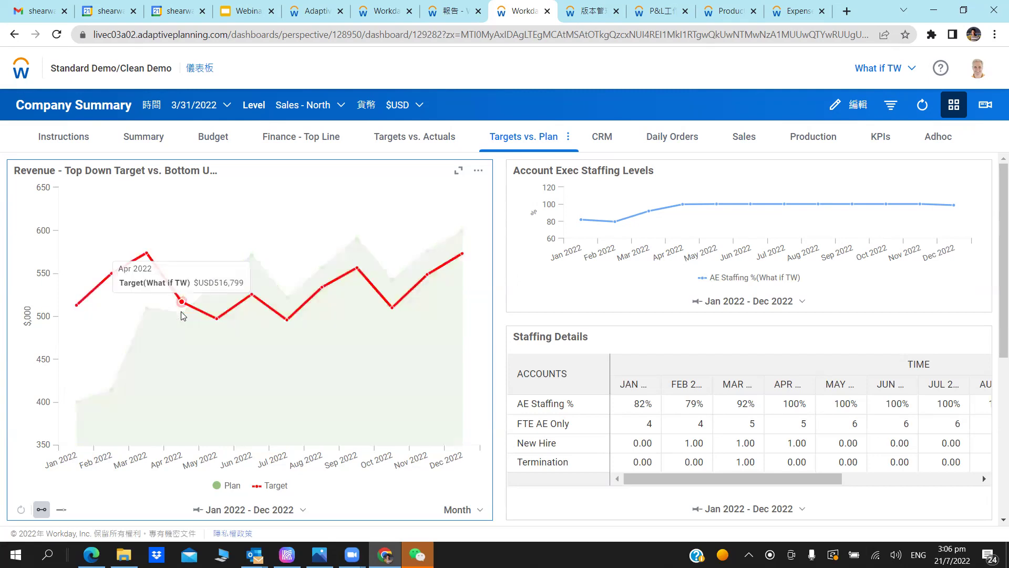
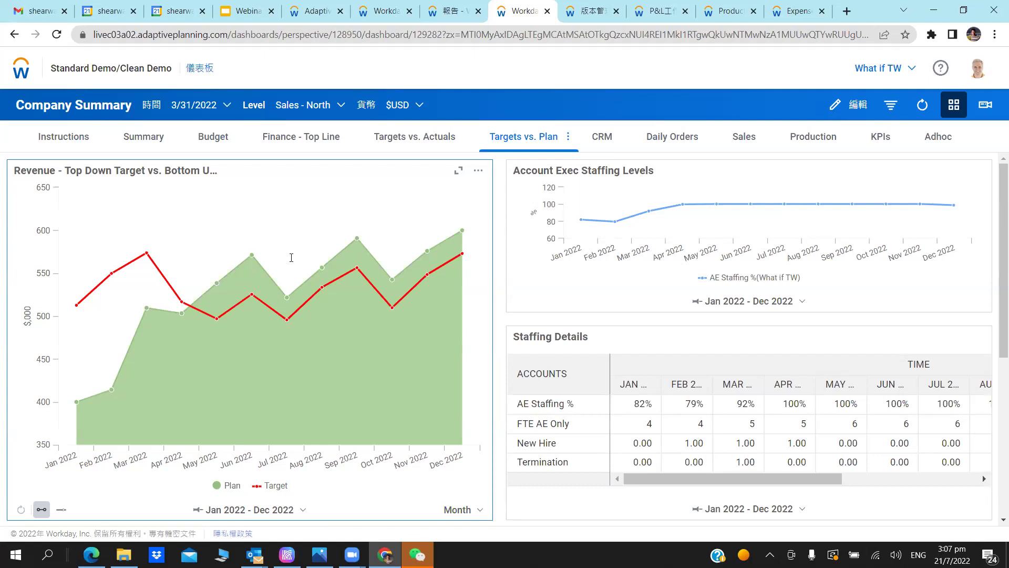
scroll(46, 245, down, 5)
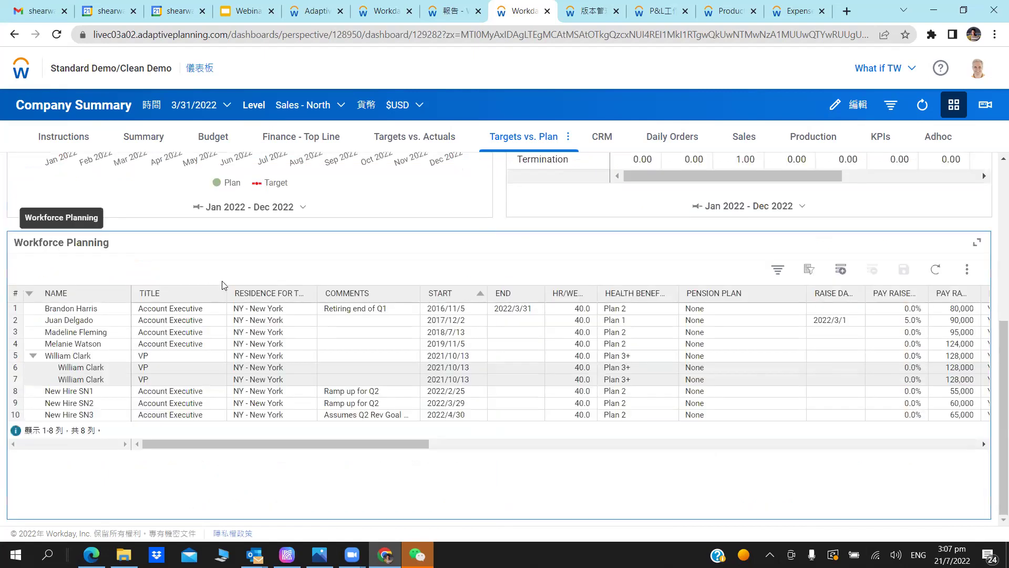
scroll(223, 285, up, 5)
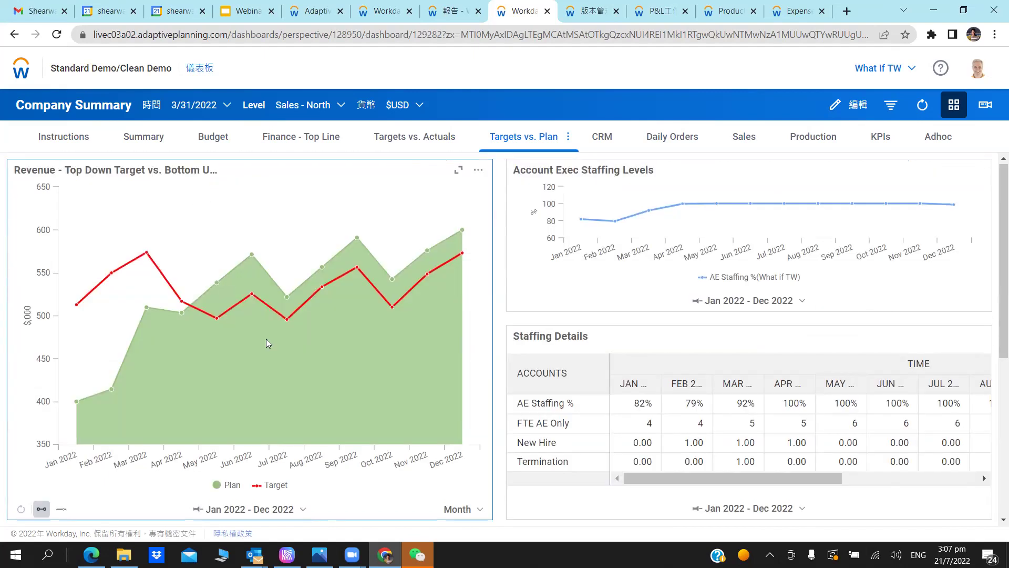
scroll(266, 339, down, 5)
scroll(225, 282, up, 5)
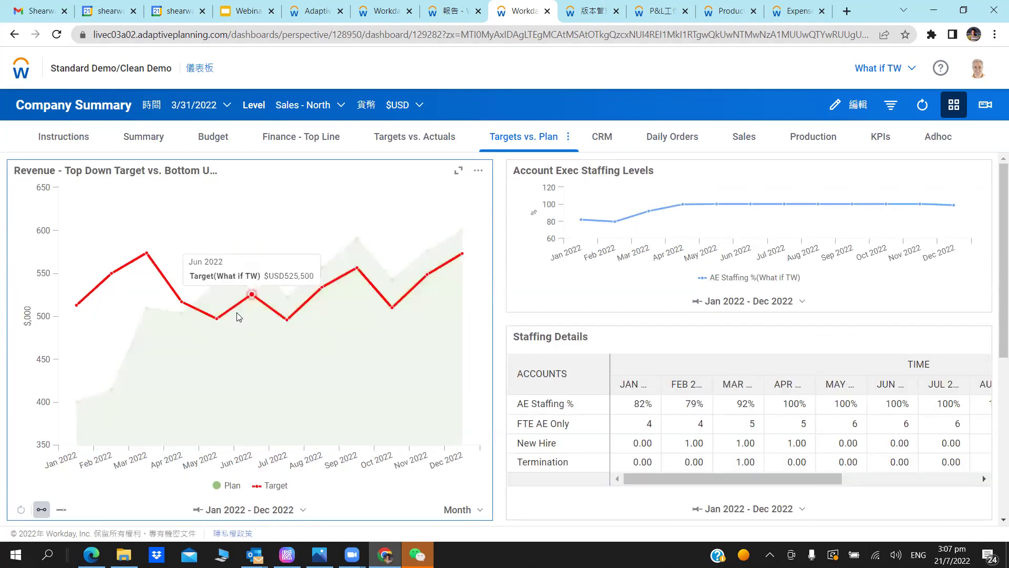
scroll(237, 315, down, 1)
scroll(163, 210, up, 1)
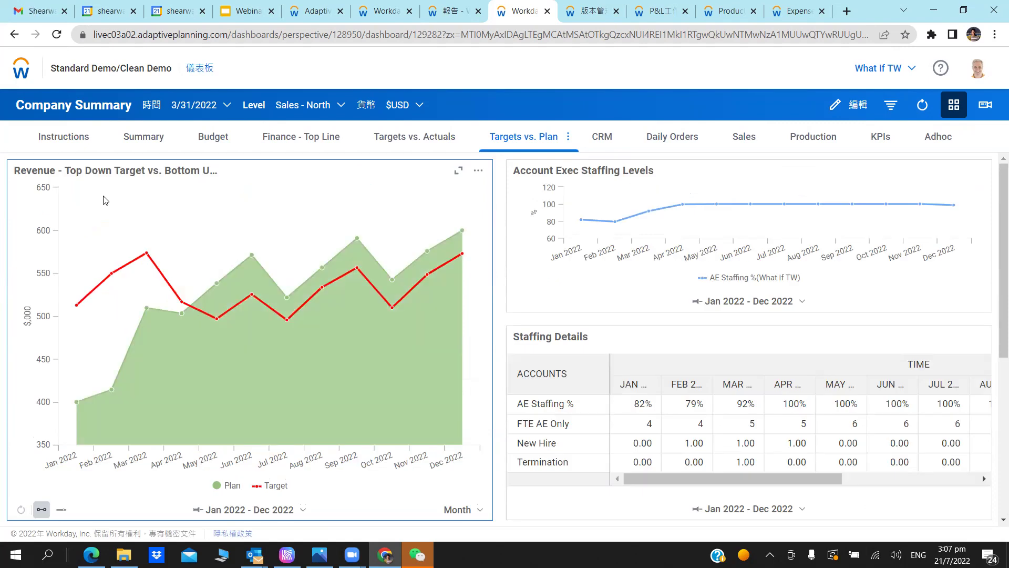
scroll(126, 263, down, 5)
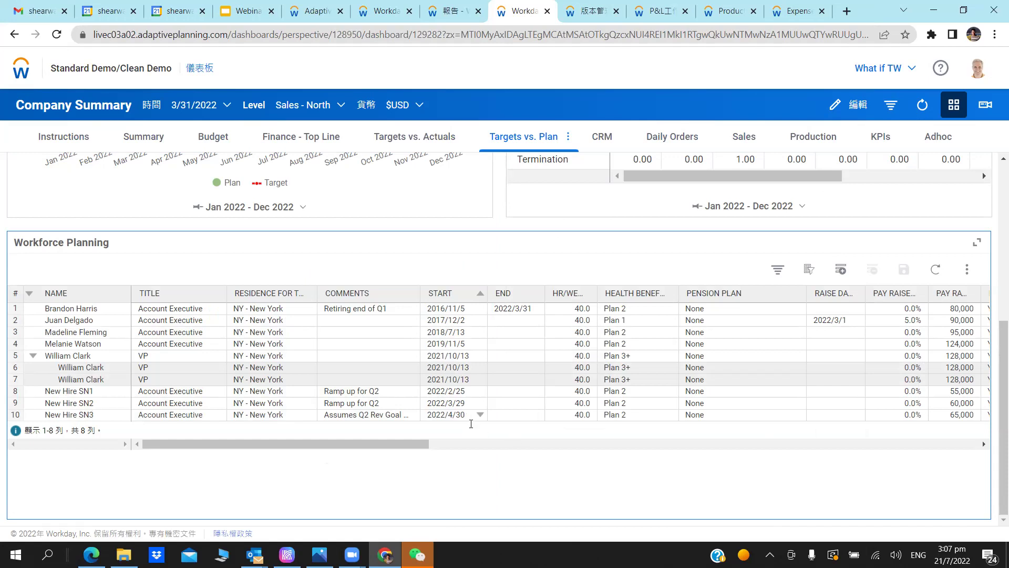
scroll(471, 424, up, 3)
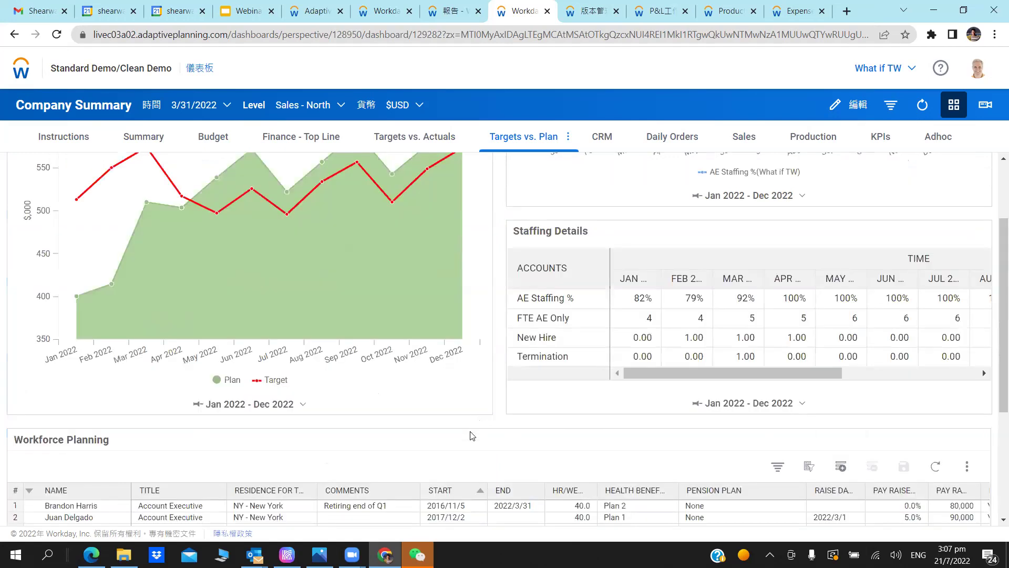
scroll(471, 436, down, 3)
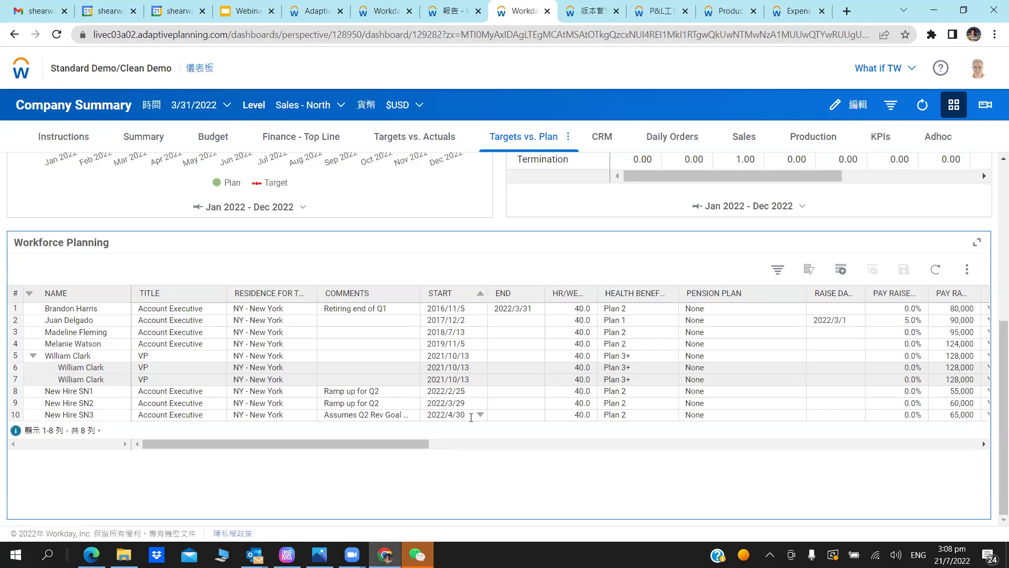
scroll(471, 417, up, 5)
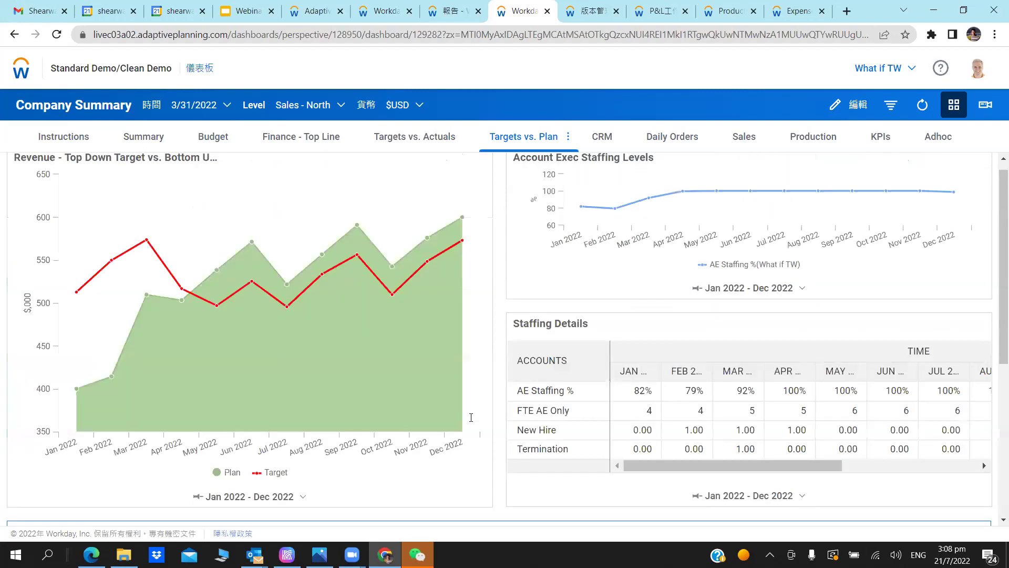
Set the start date of New Hire SN3 in the Workforce Planning sheet to 2022/1/1 and save the sheet.
scroll(471, 417, down, 5)
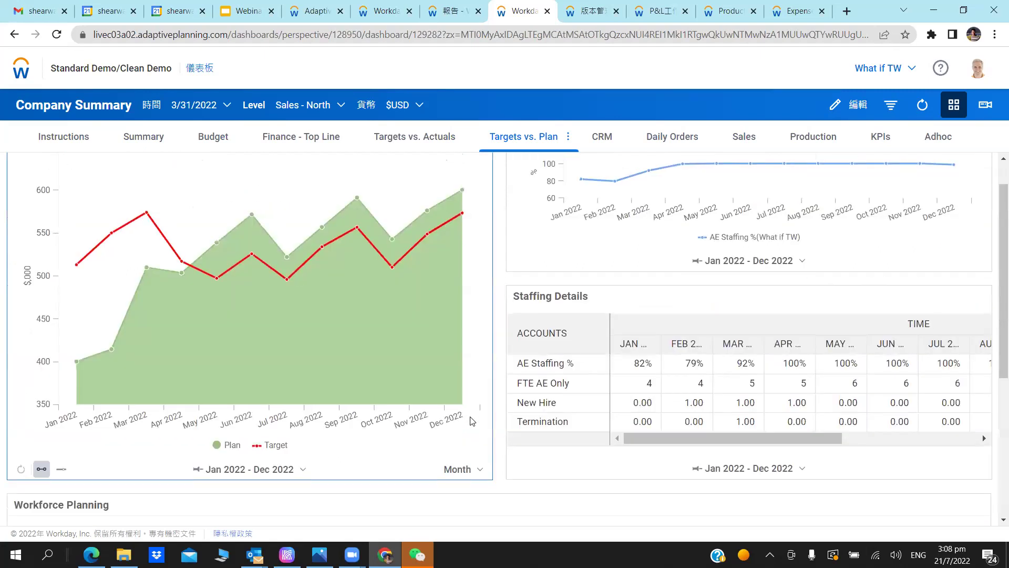
double_click(475, 414)
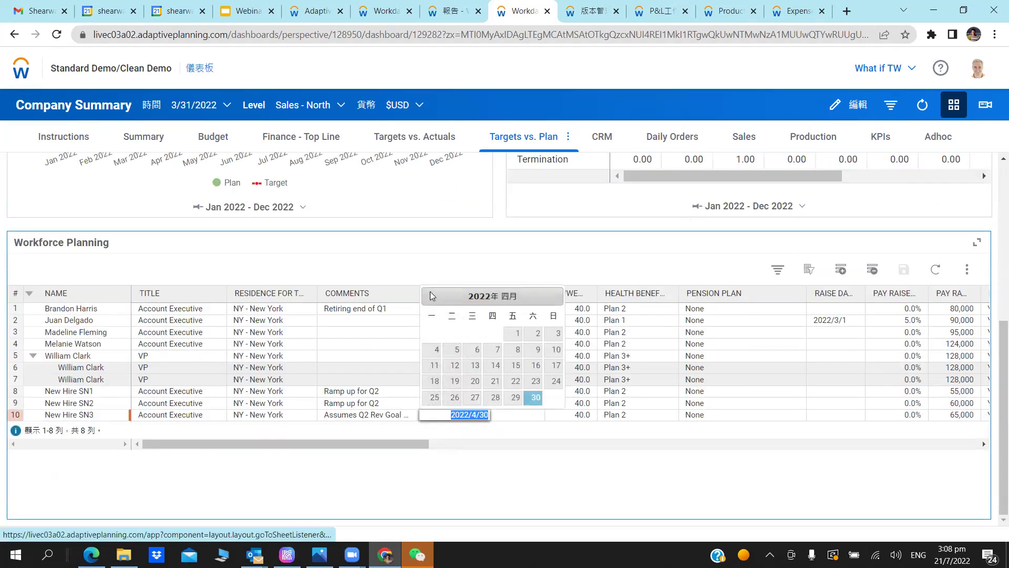
click(430, 296)
key(Page_Up)
key(Page_Up)
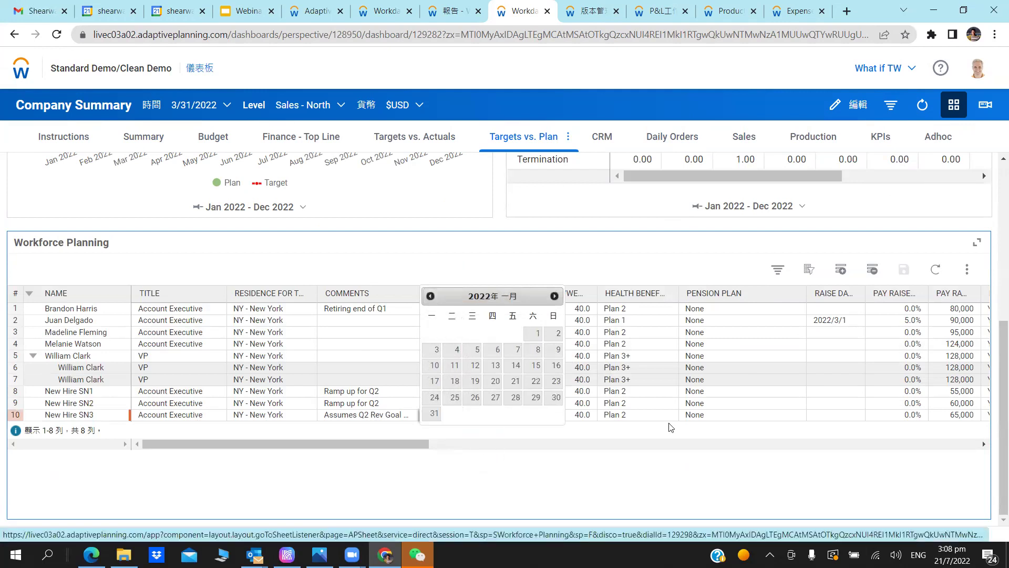
click(802, 405)
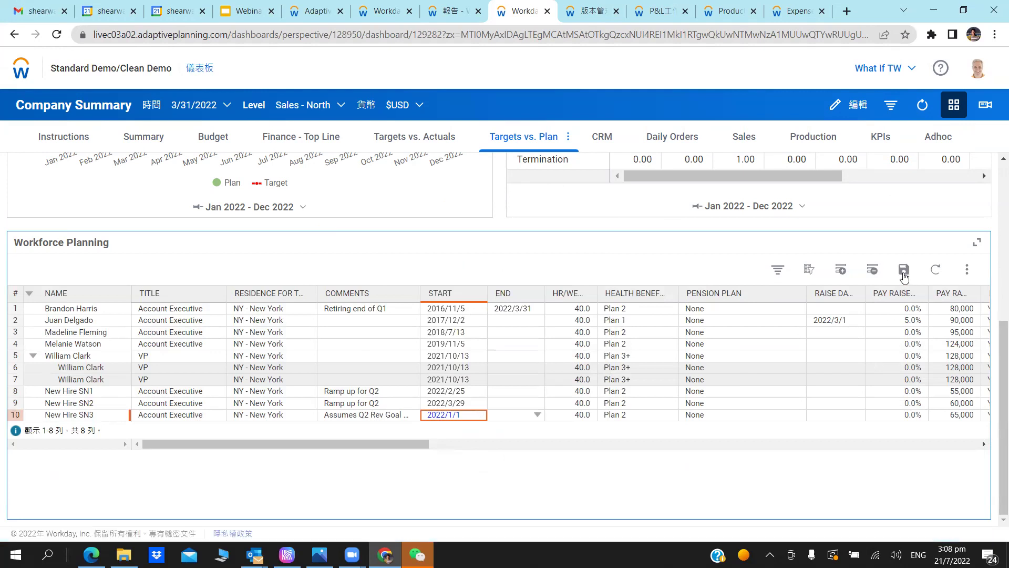
click(904, 269)
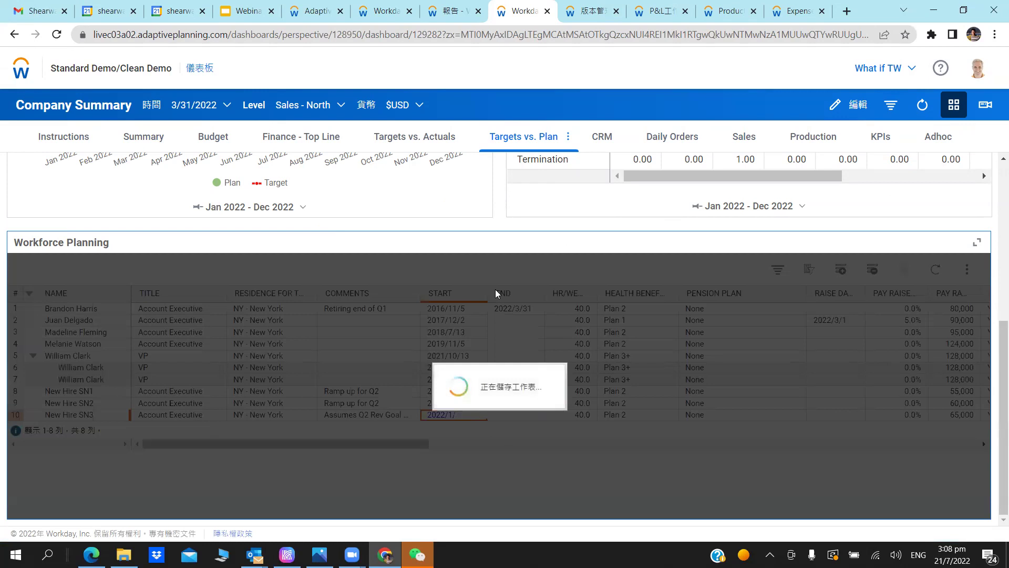
scroll(495, 289, up, 5)
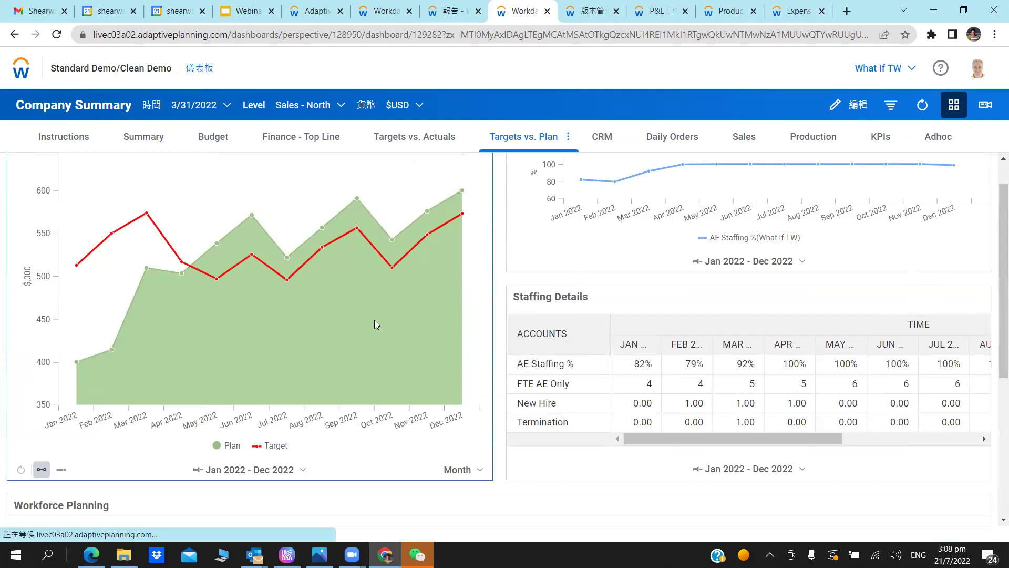
Examine the updated revenue target vs. plan chart, staffing details and Workforce Planning sheet in the Targets vs. Plan view.
scroll(783, 368, down, 5)
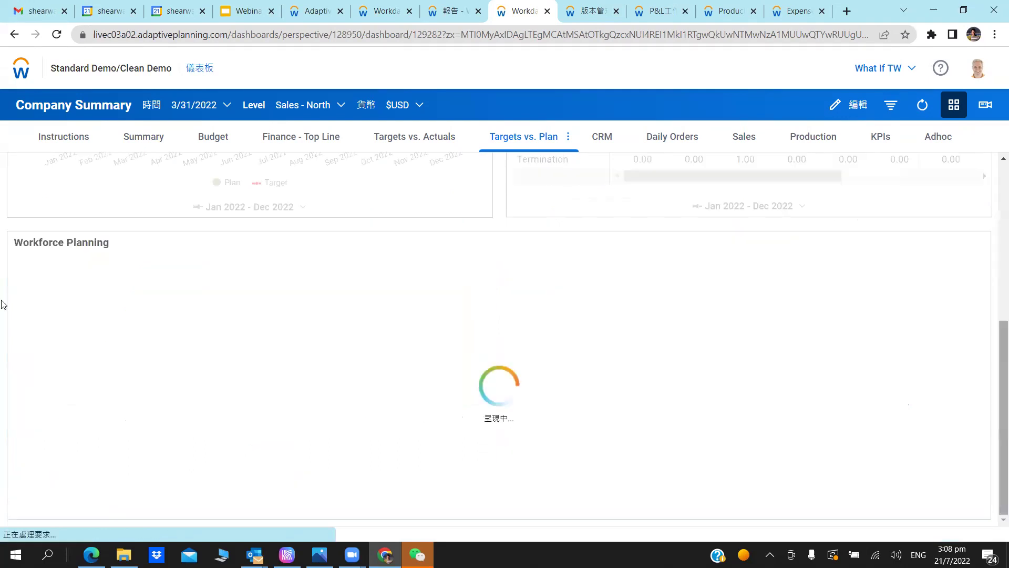
scroll(94, 365, up, 2)
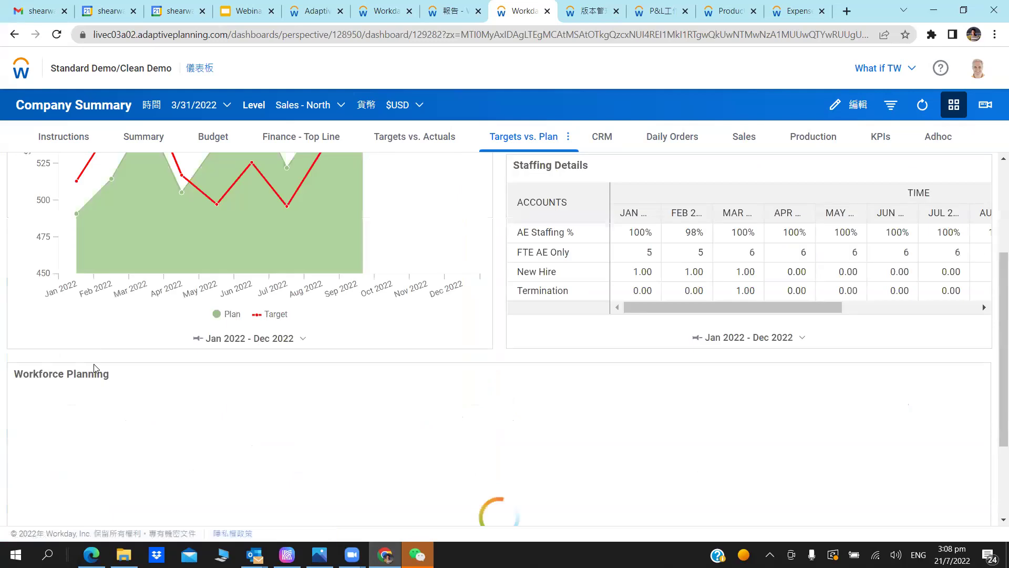
scroll(79, 357, up, 3)
scroll(41, 394, down, 5)
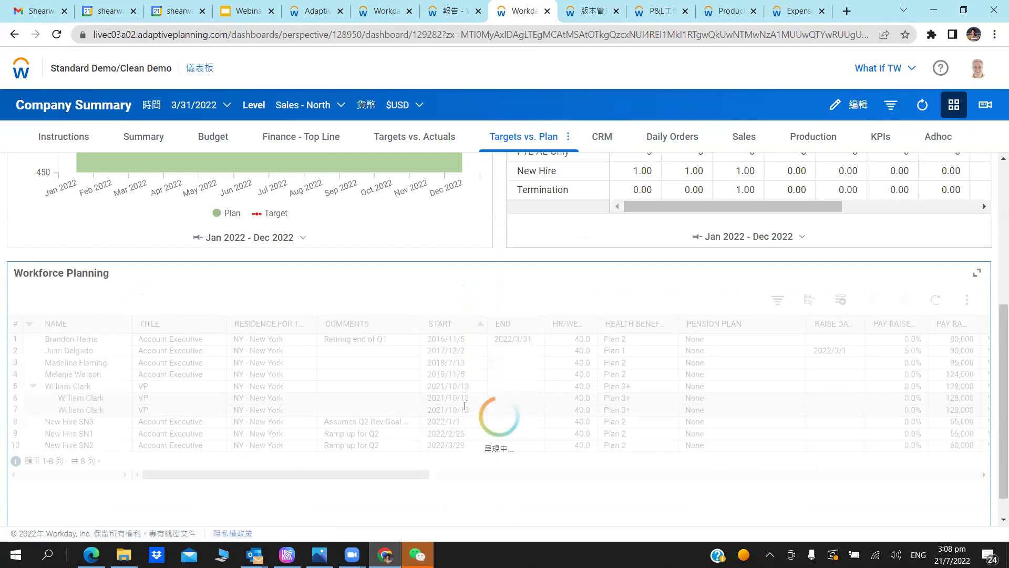
scroll(450, 395, down, 1)
scroll(78, 364, up, 5)
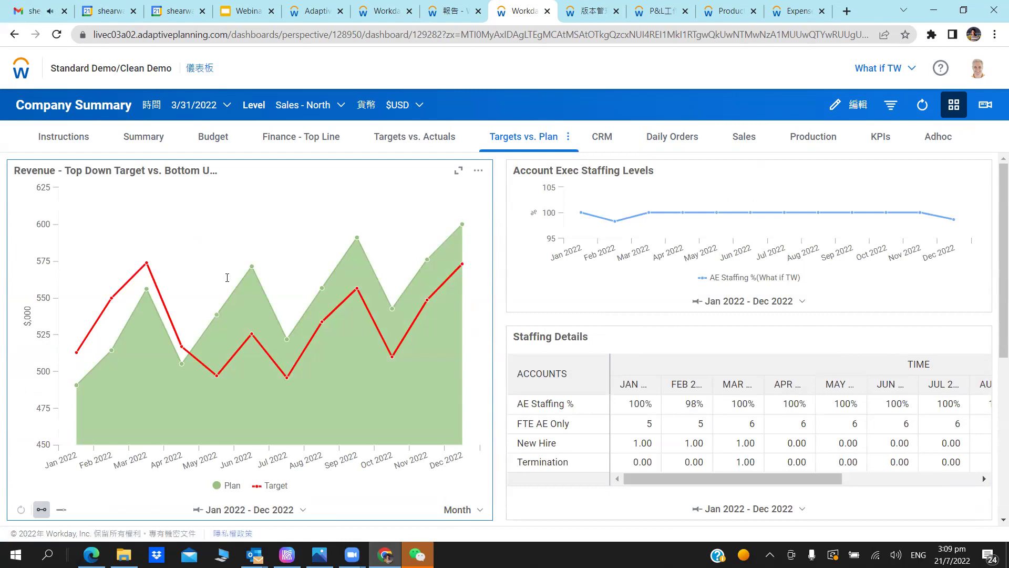
scroll(355, 349, down, 3)
scroll(380, 338, down, 3)
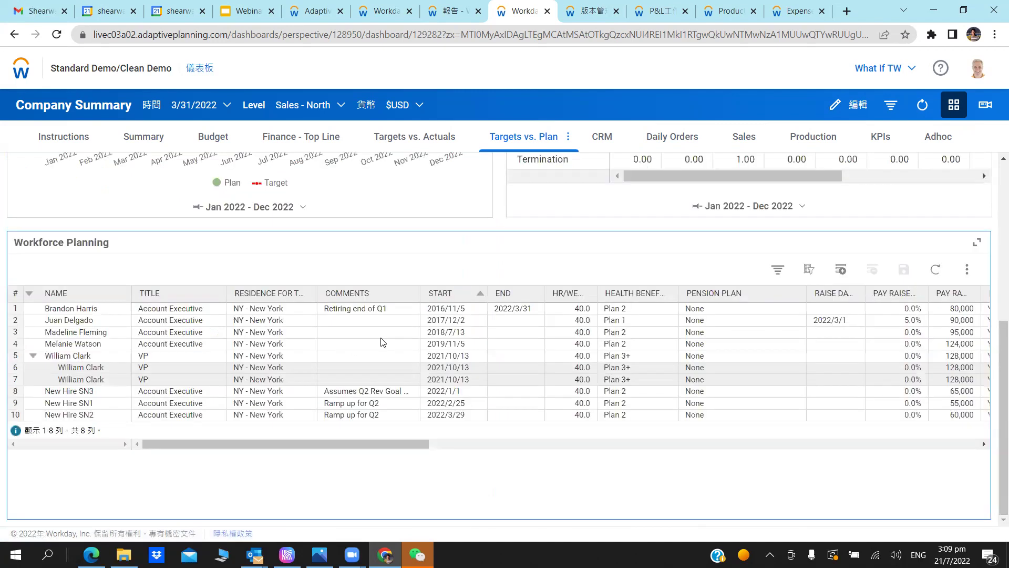
scroll(383, 342, up, 5)
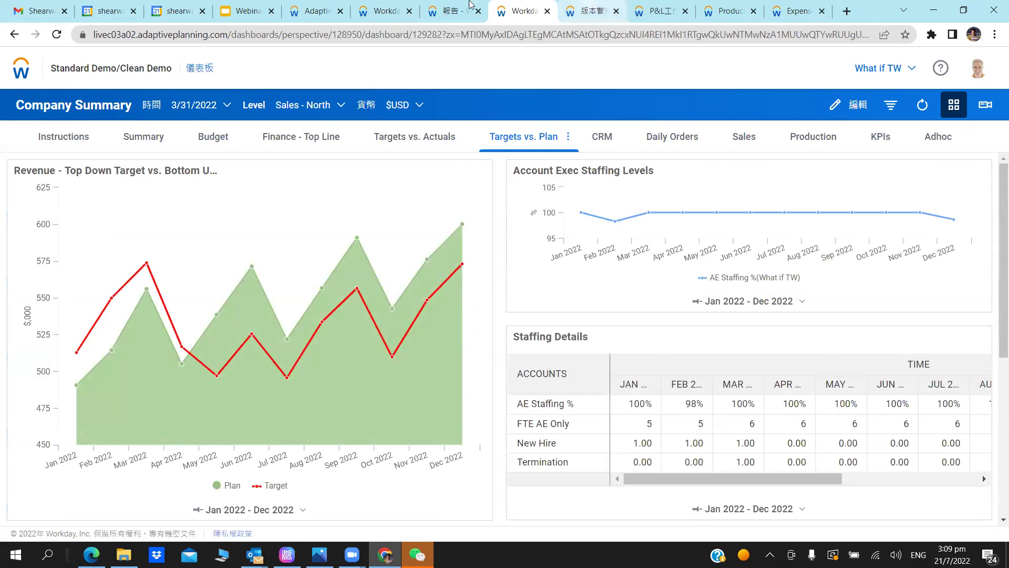
Refresh the What If - Financial Statement & Cash Impact report and examine Revenue down to its product groups, comparing it with the workforce sheet.
key(ctrl+shift+Tab)
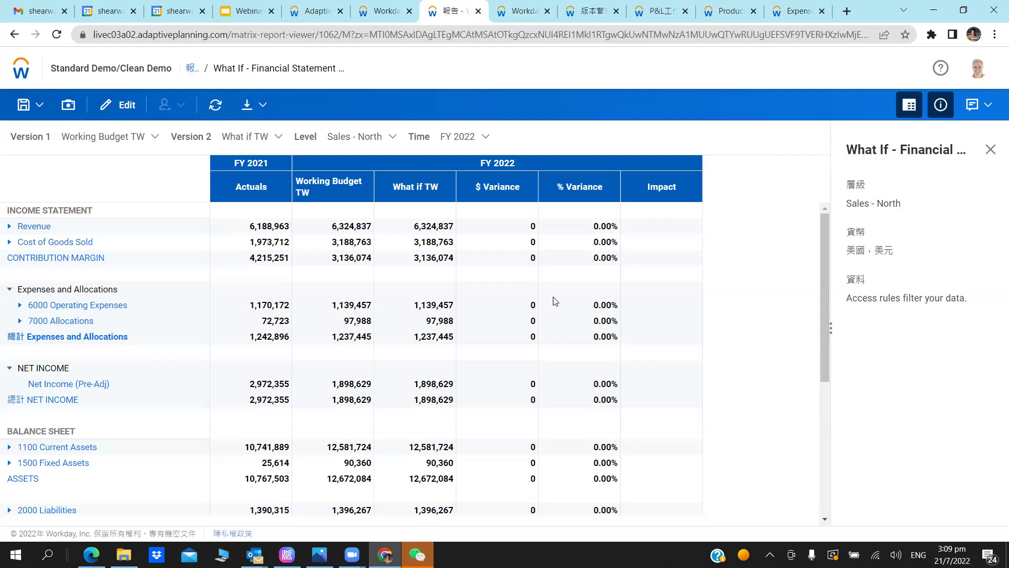
click(215, 104)
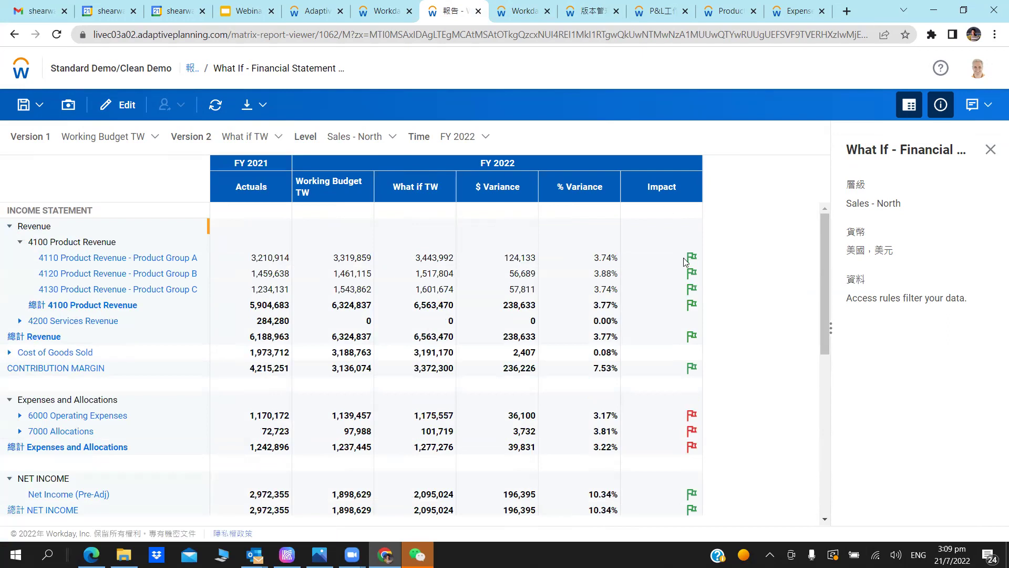
click(20, 241)
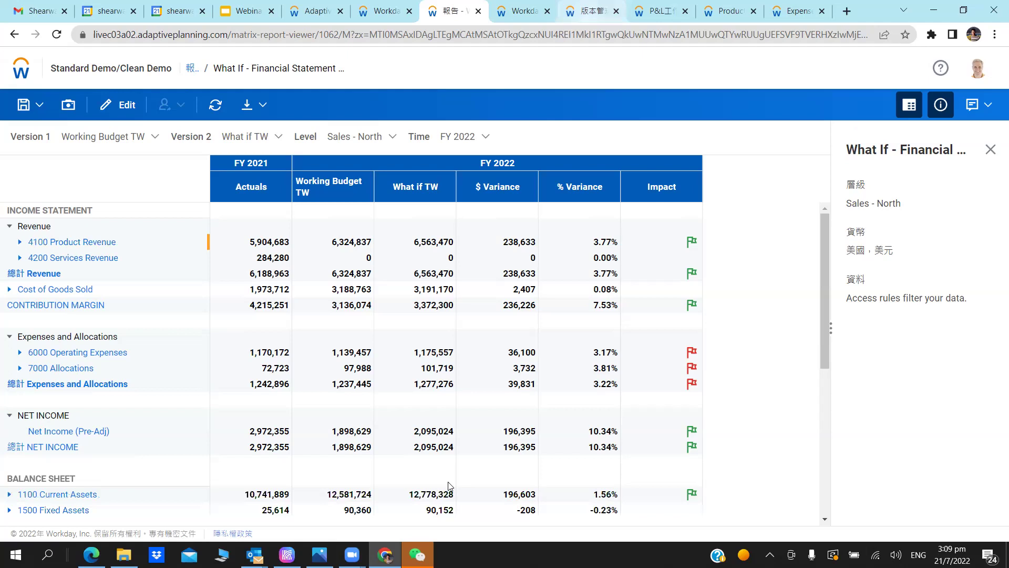
key(ctrl+Tab)
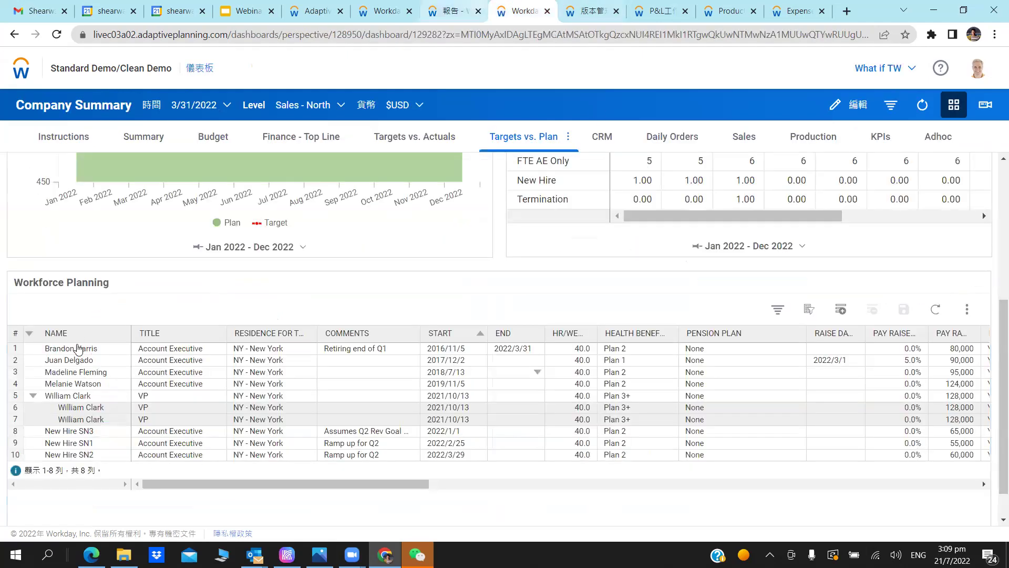
key(ctrl+shift+Tab)
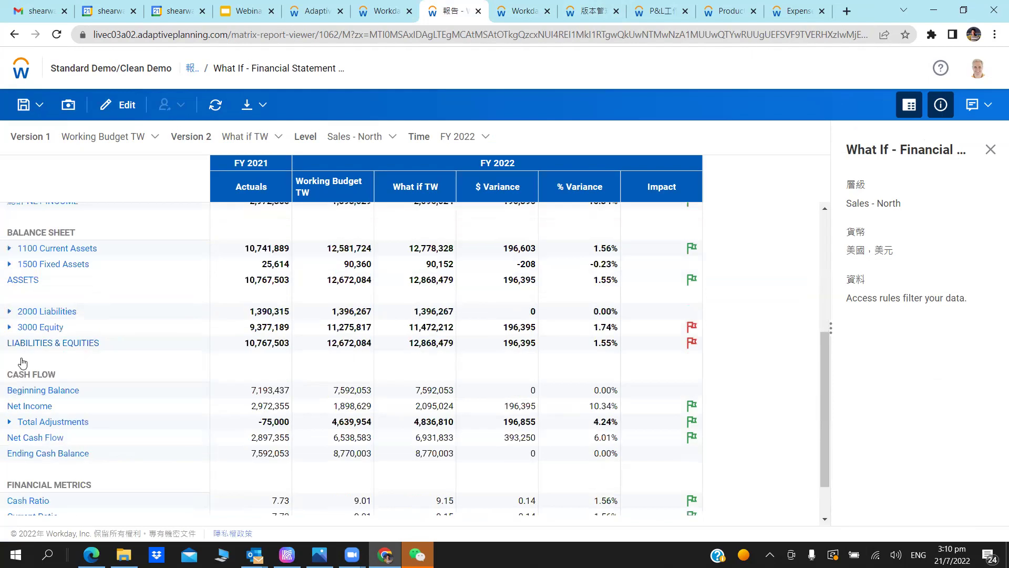
Expand 6000 Operating Expenses and 6300 Office Expenses in the report and examine the variances down to net income.
scroll(22, 363, up, 5)
double_click(508, 354)
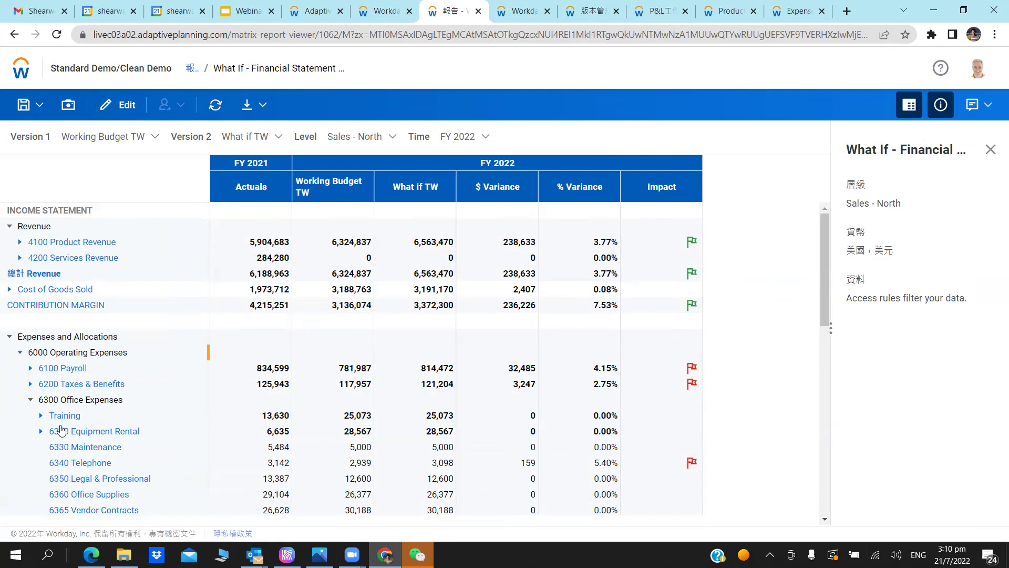
scroll(61, 417, down, 3)
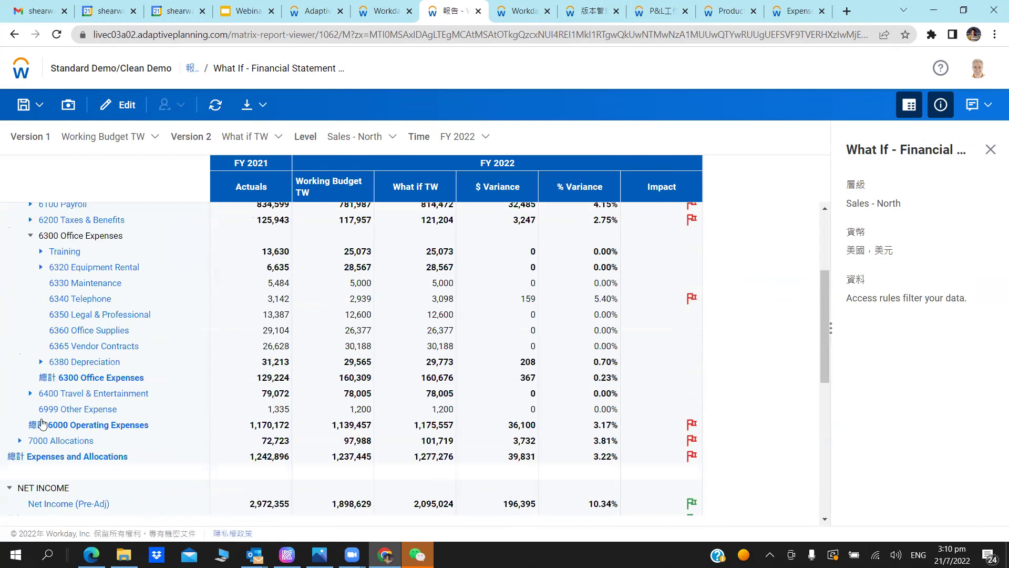
scroll(43, 424, down, 2)
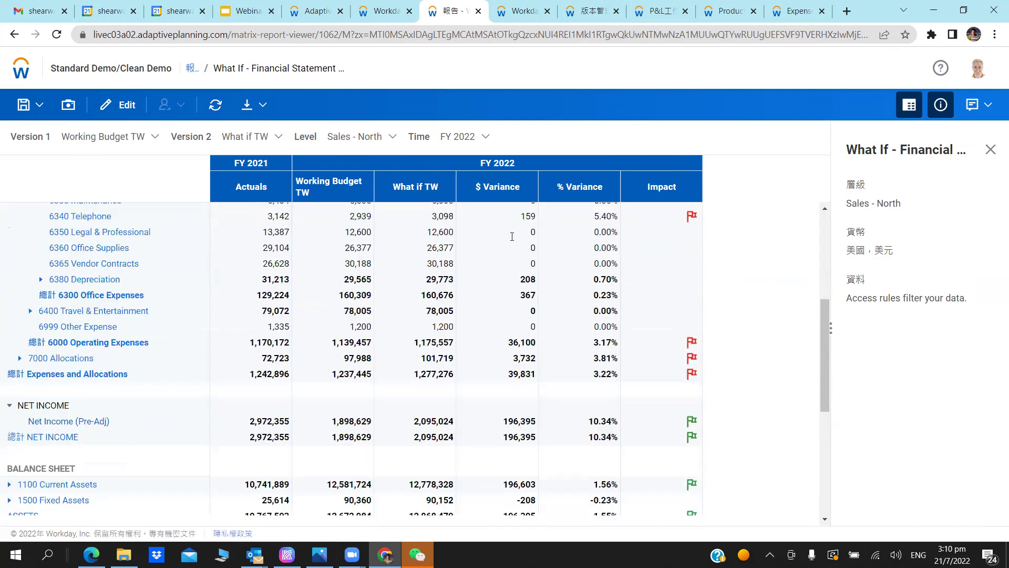
scroll(502, 341, up, 5)
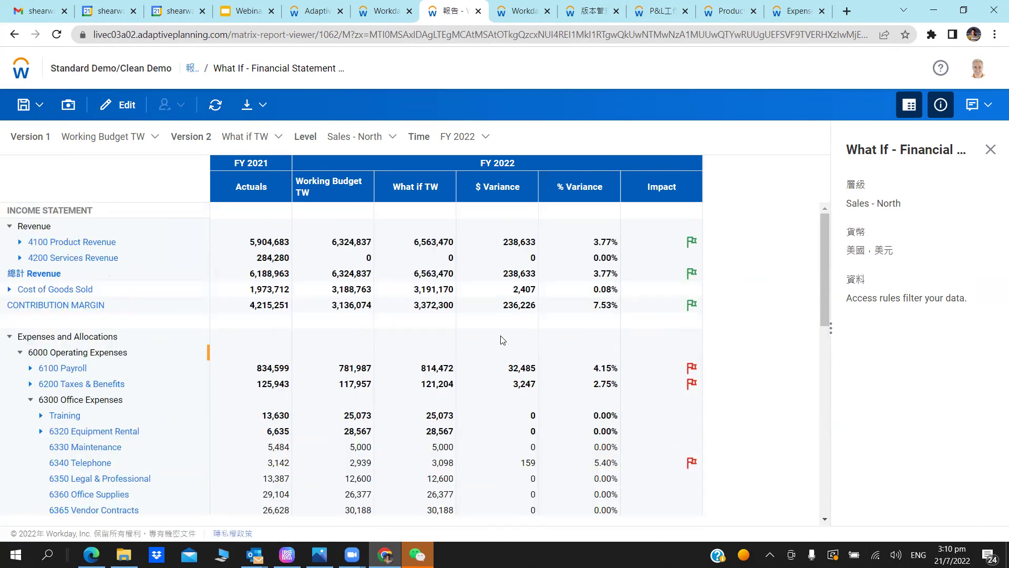
scroll(23, 410, down, 5)
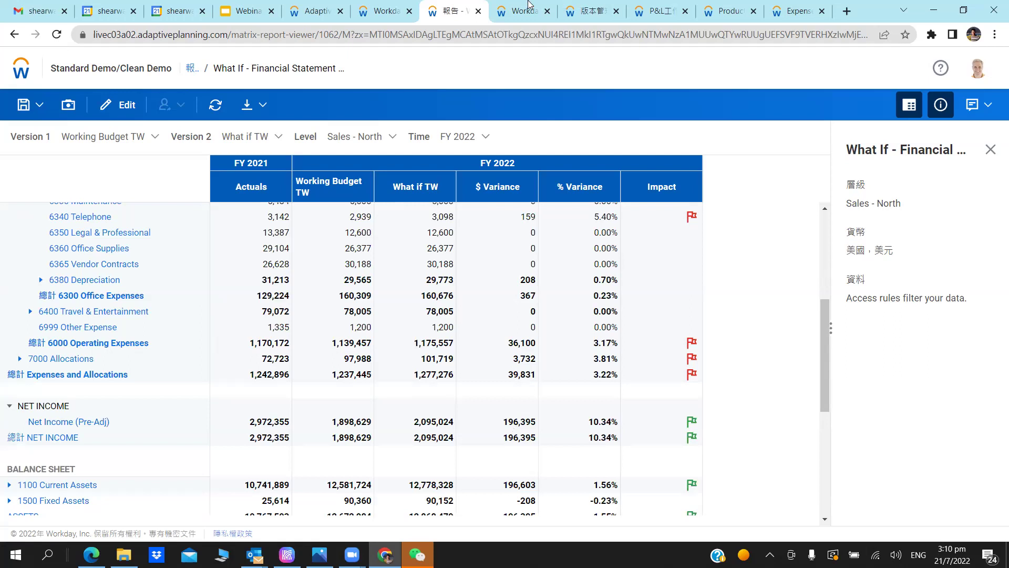
Show the Workday Adaptive Planning agenda slide in the webinar presentation, and return to the What If financial statement report.
key(ctrl+Tab)
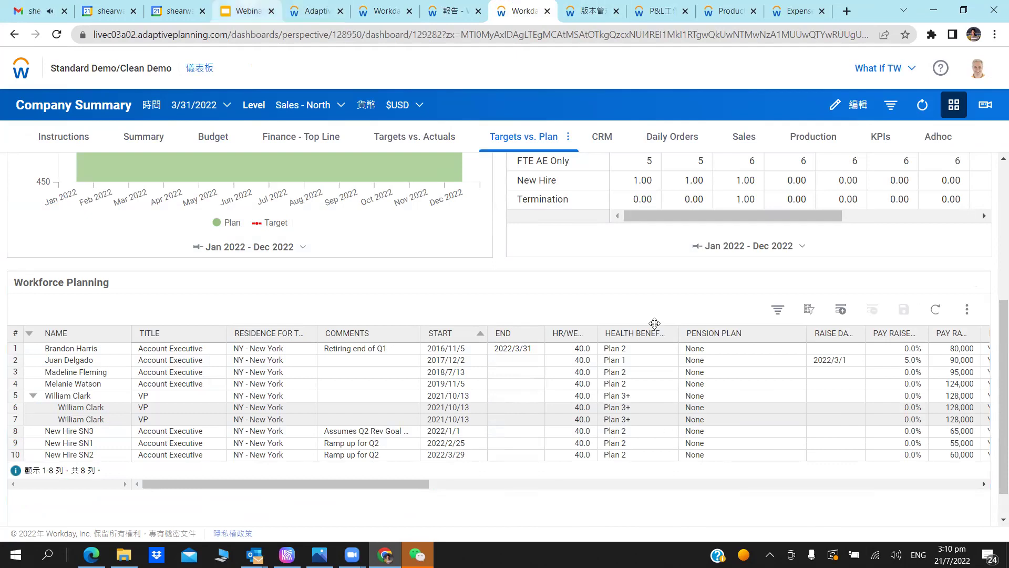
key(ctrl+4)
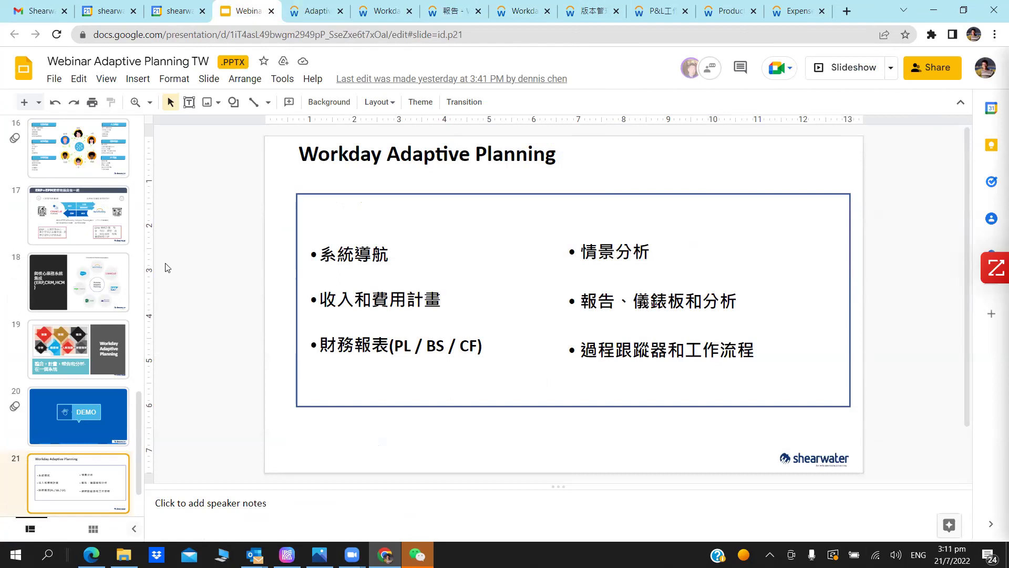
key(ctrl+7)
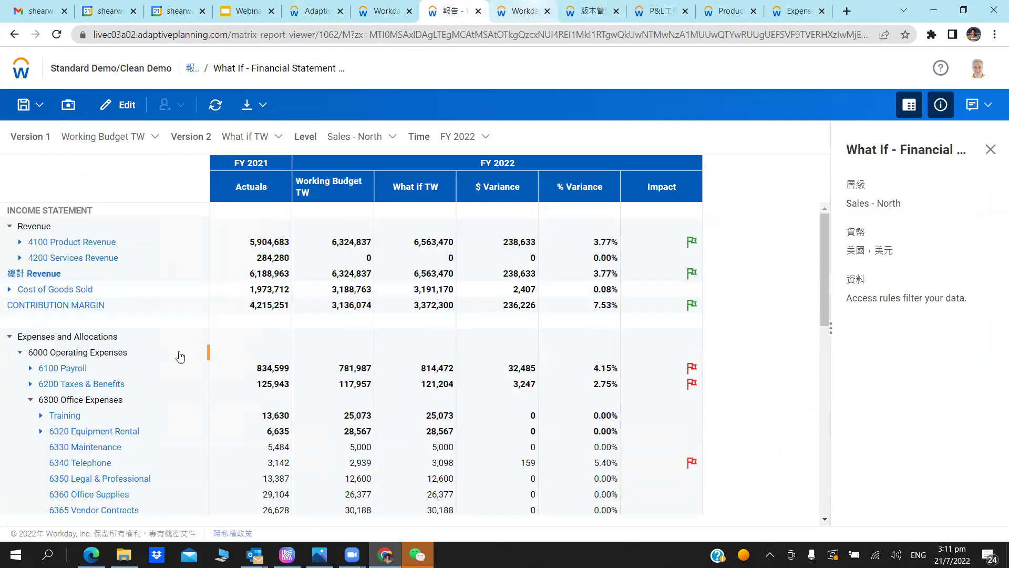
Show the Company Summary dashboard's Budget view and examine its revenue and travel & entertainment charts alongside the What If report.
key(ctrl+8)
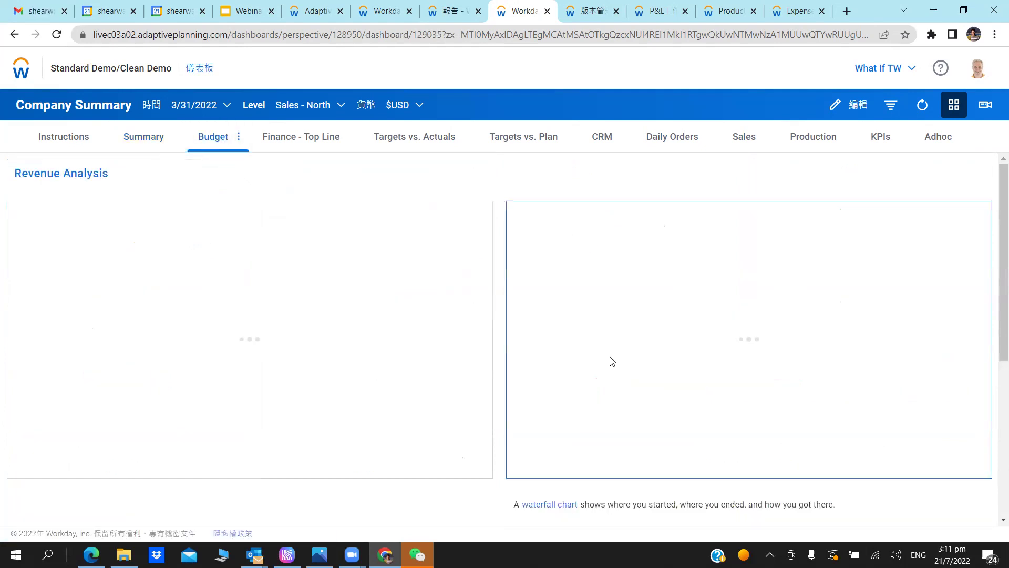
scroll(611, 354, down, 5)
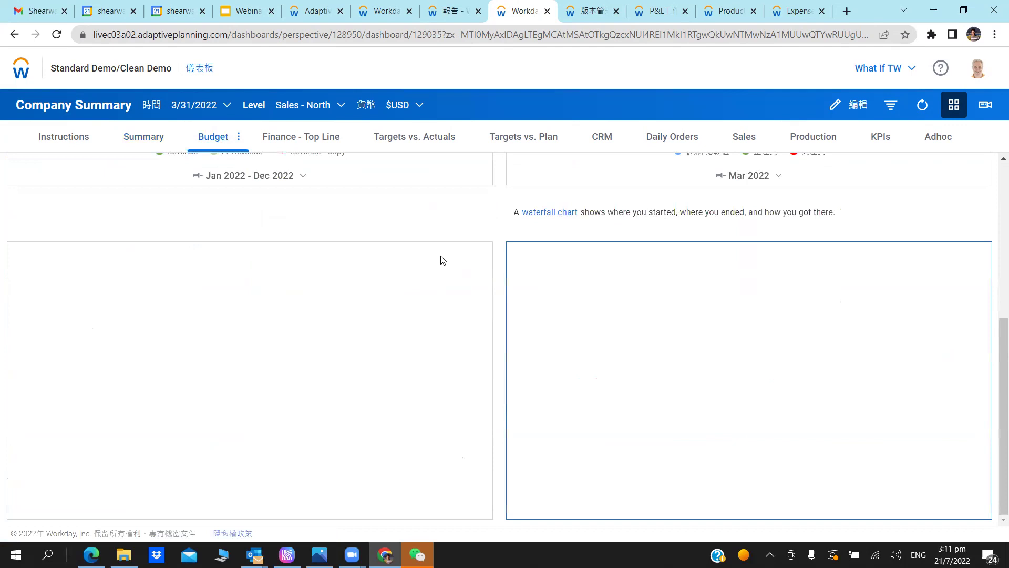
scroll(648, 229, up, 5)
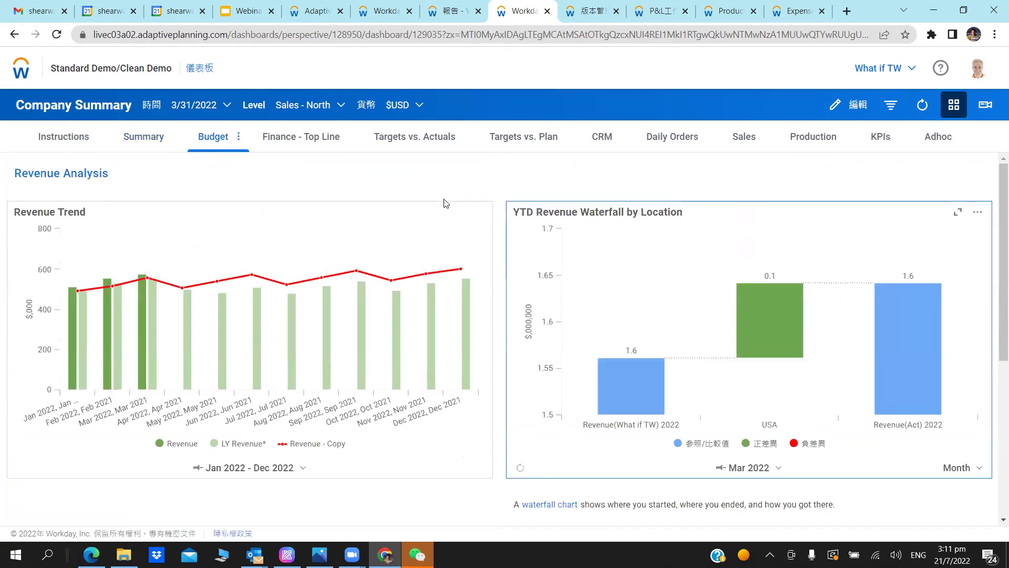
scroll(446, 203, down, 2)
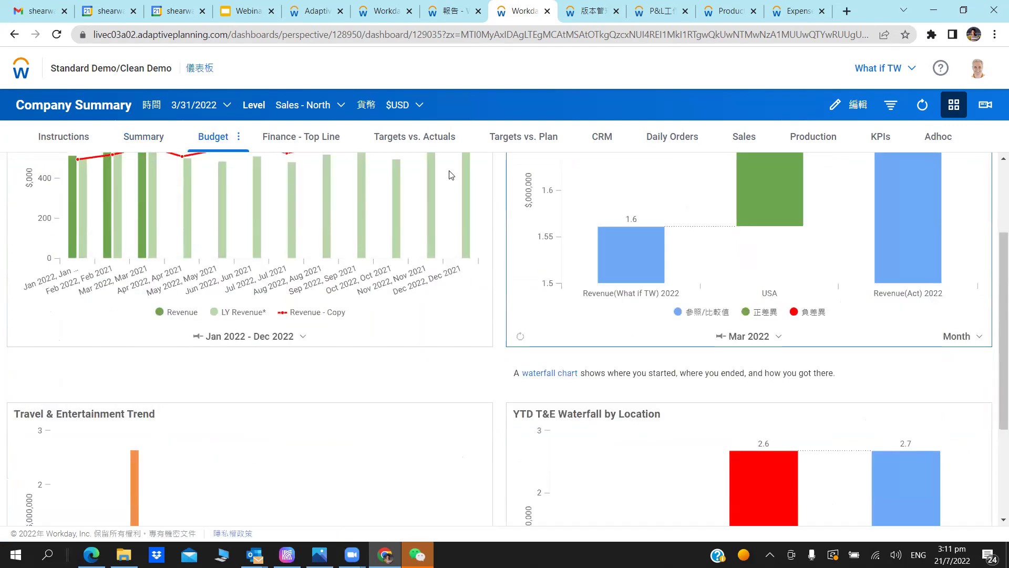
scroll(442, 182, up, 2)
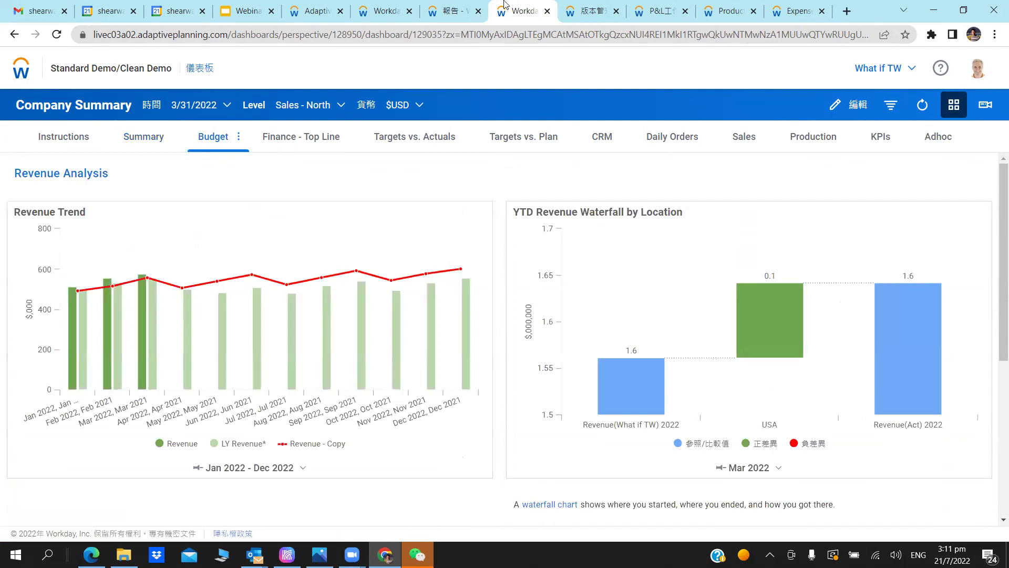
key(ctrl+Page_Up)
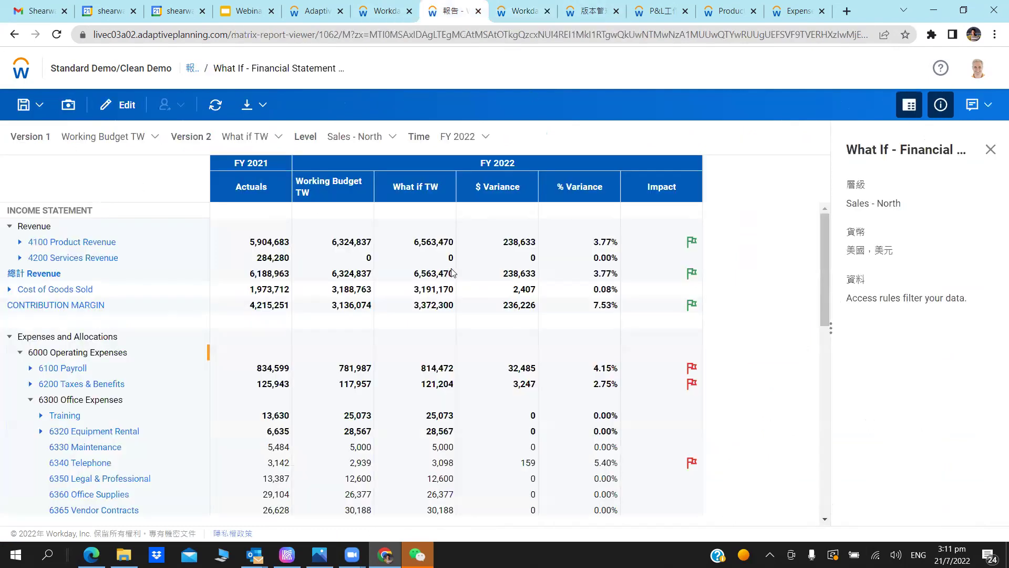
key(ctrl+Page_Down)
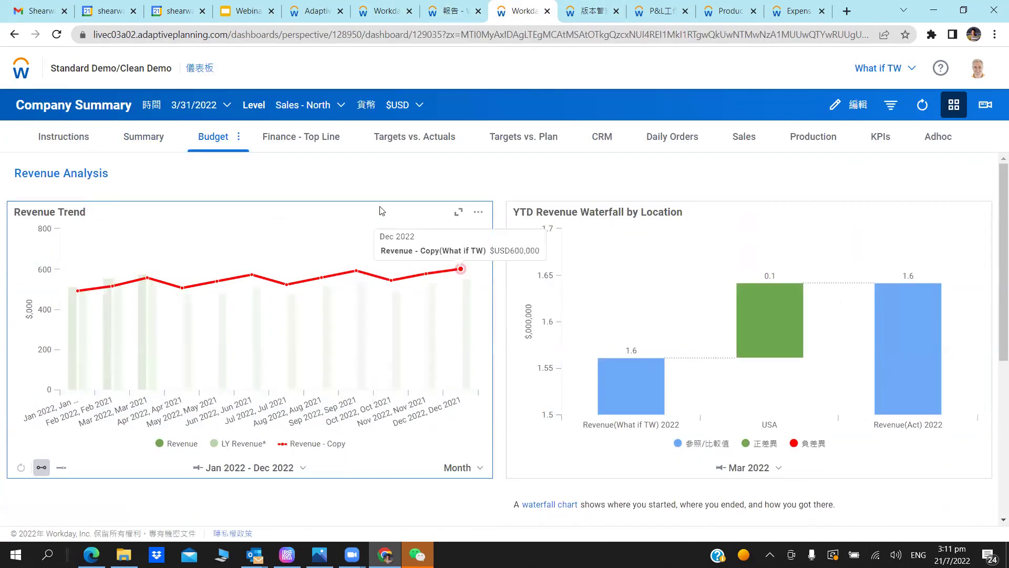
Open the What If report for editing, browse the GL Accounts, and try placing 1000 Assets below INCOME STATEMENT in the rows.
click(455, 10)
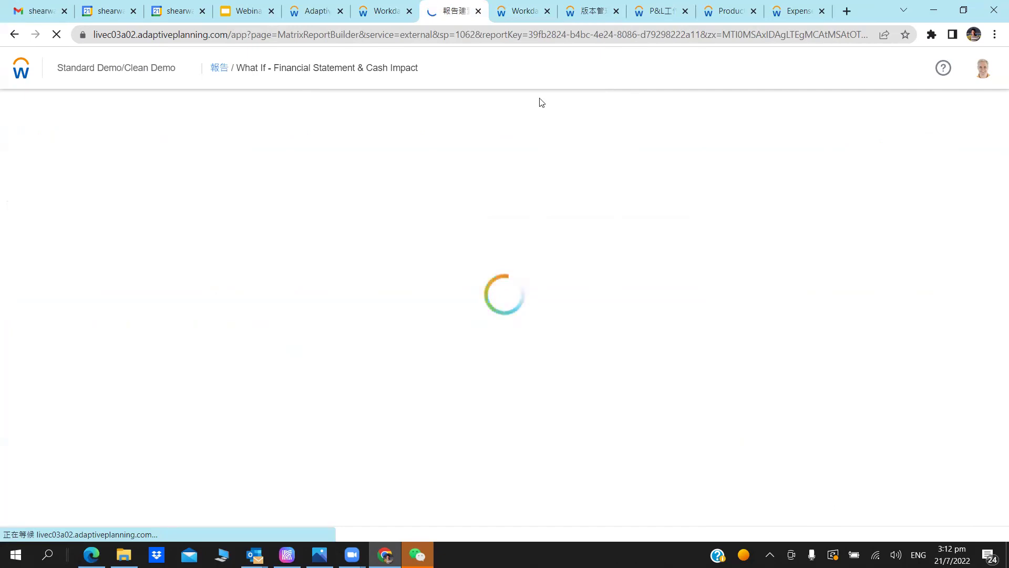
click(525, 4)
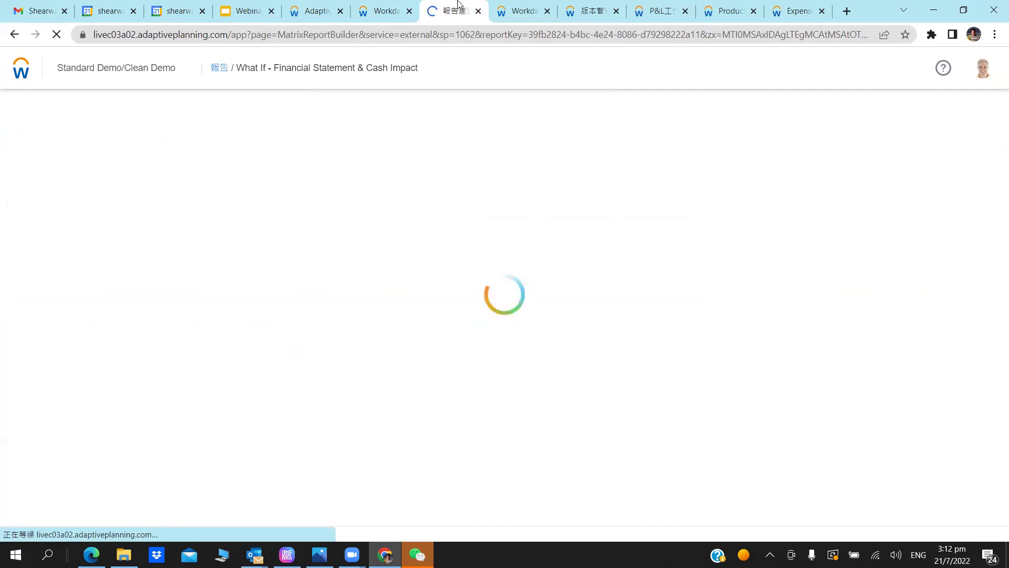
key(ctrl+shift+Tab)
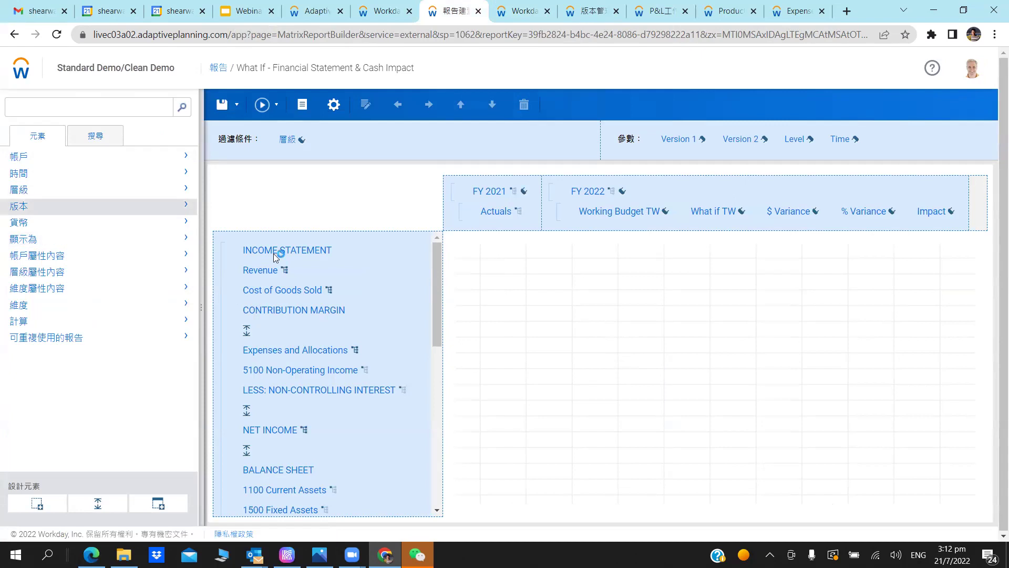
click(270, 270)
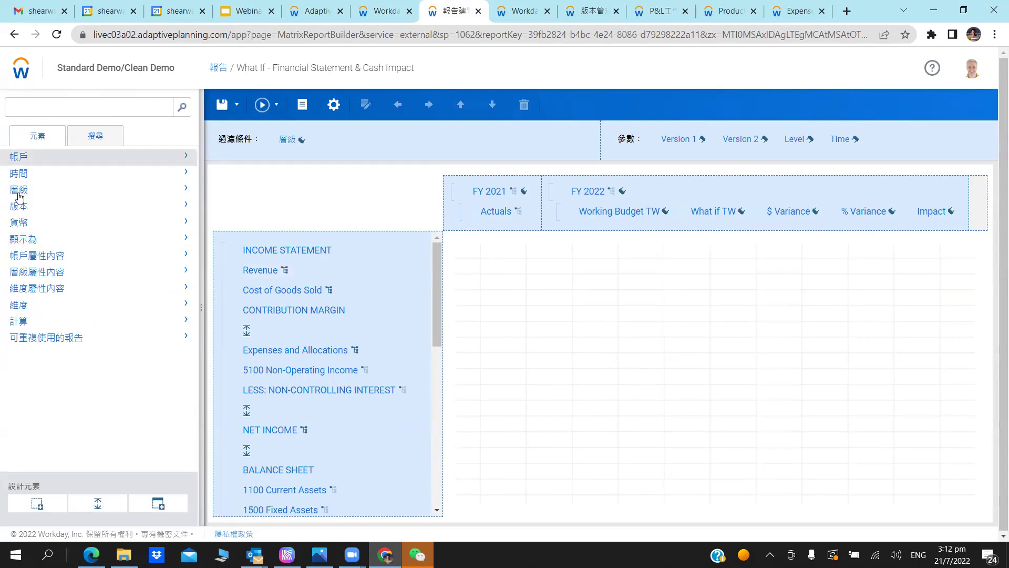
click(18, 156)
double_click(19, 195)
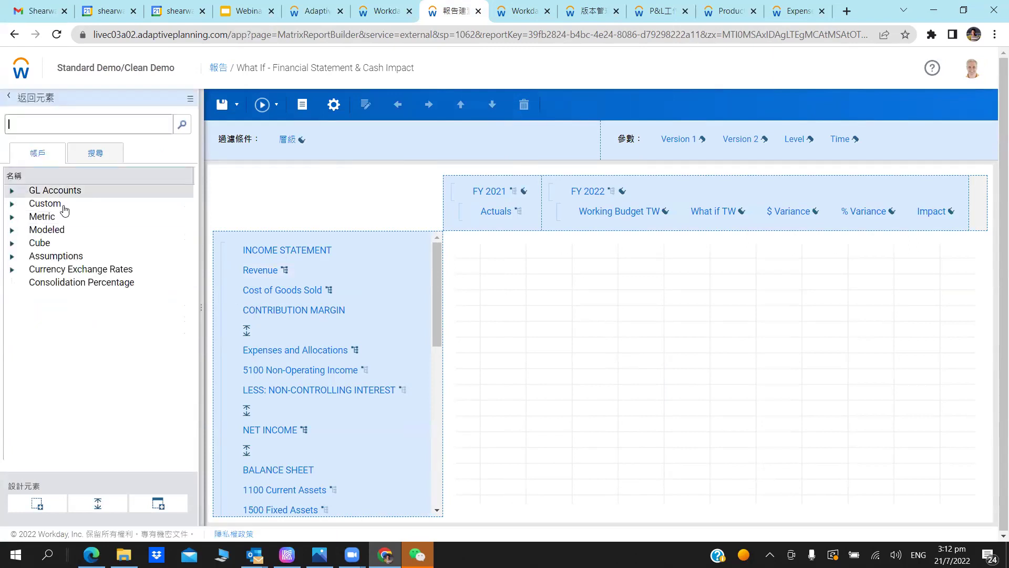
drag(244, 253, 261, 277)
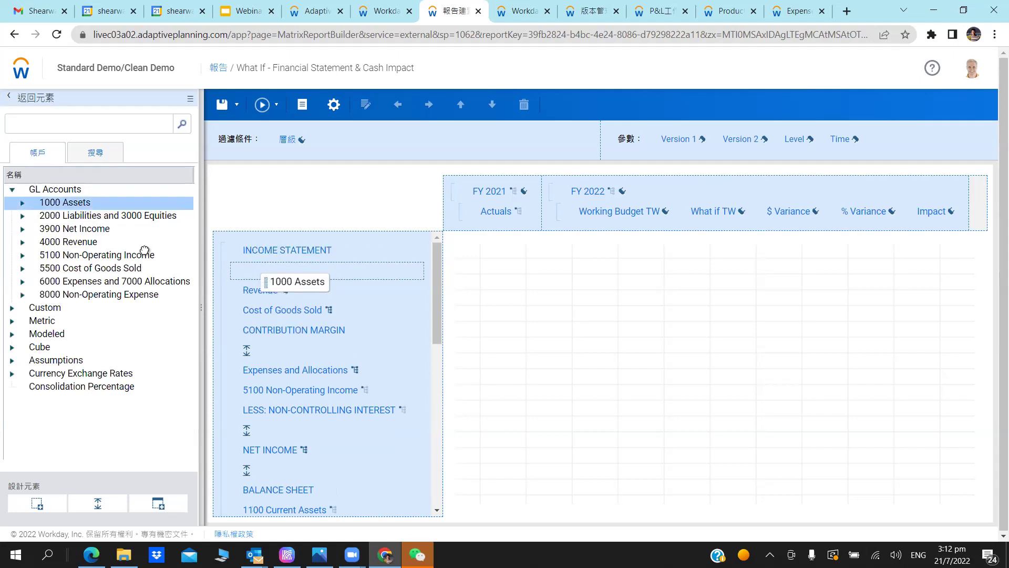
drag(145, 251, 145, 250)
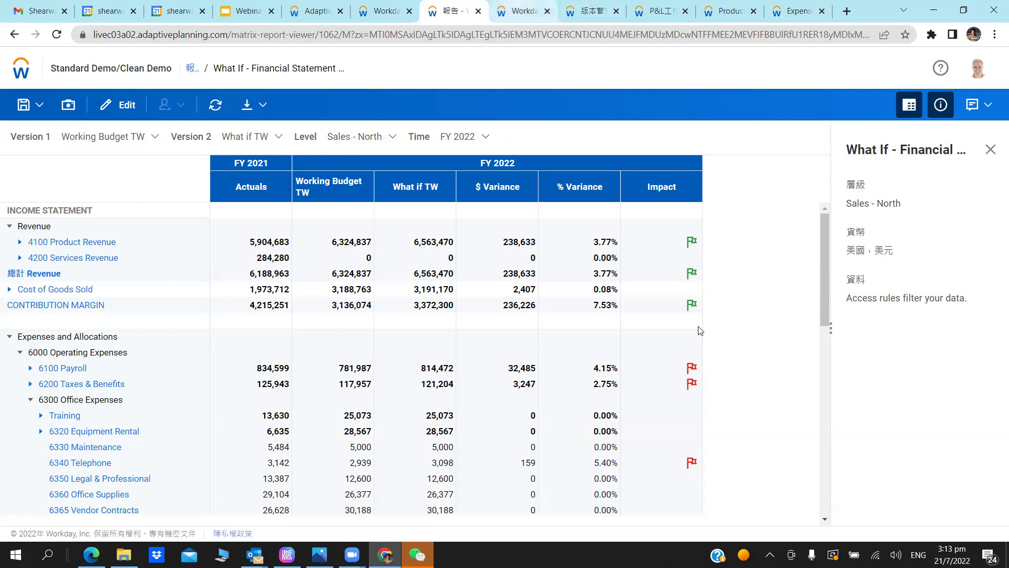
Put the Company Summary dashboard's Budget view into editing and add a pie chart to its empty area.
key(ctrl+Tab)
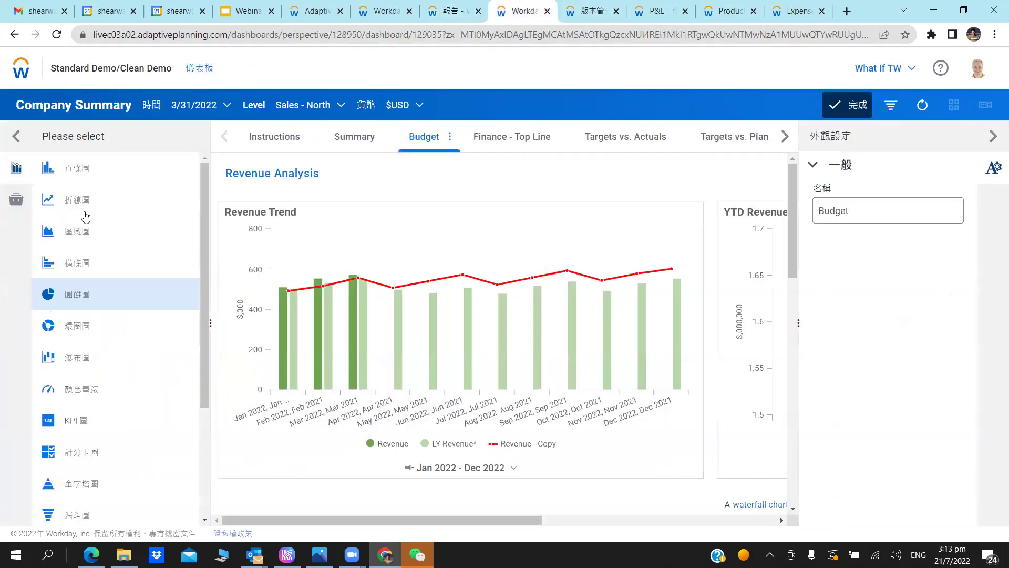
drag(68, 293, 514, 303)
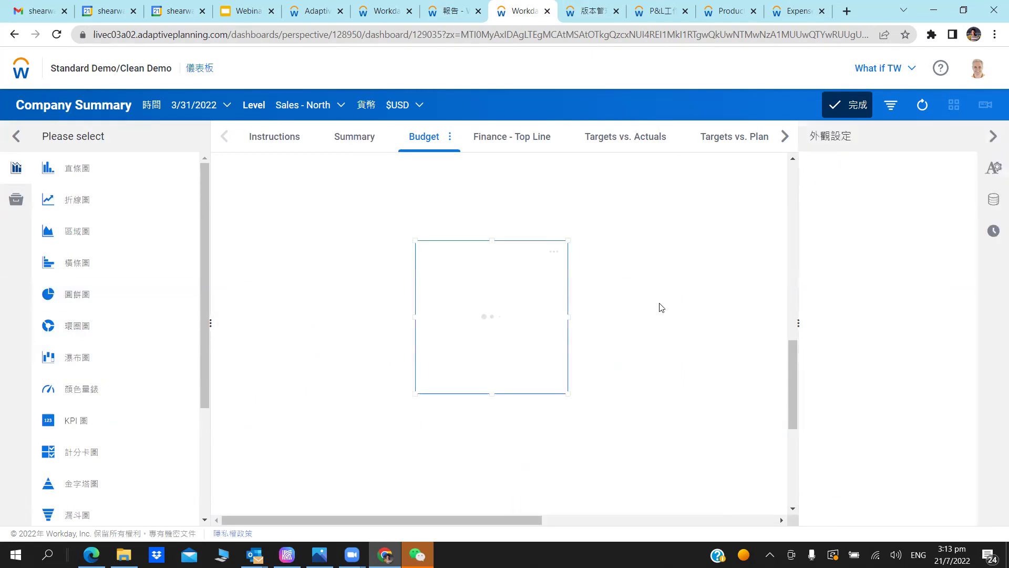
Search the accounts for revenue and add the 4000 Revenue account as the new pie chart's data series.
click(992, 200)
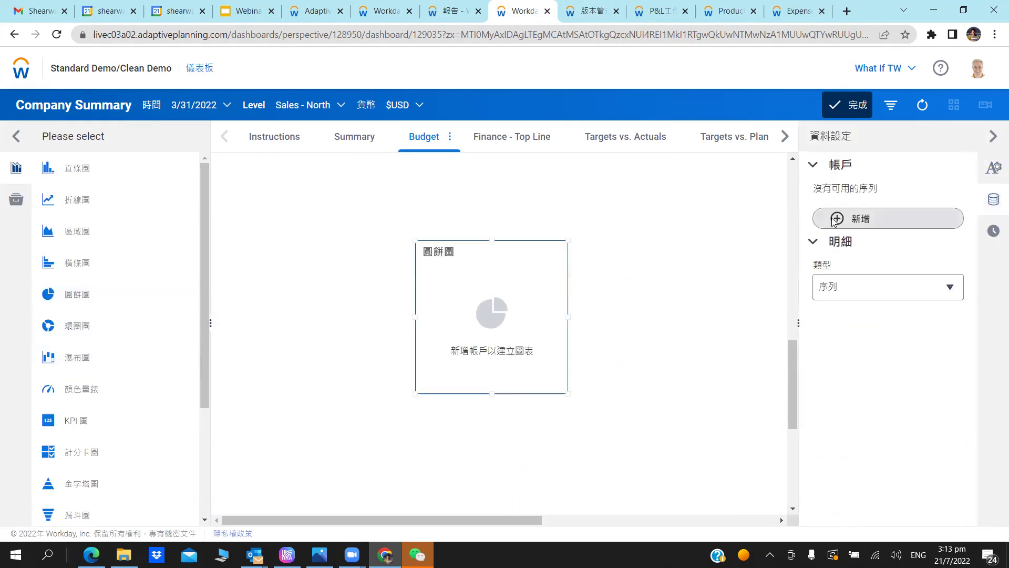
click(831, 219)
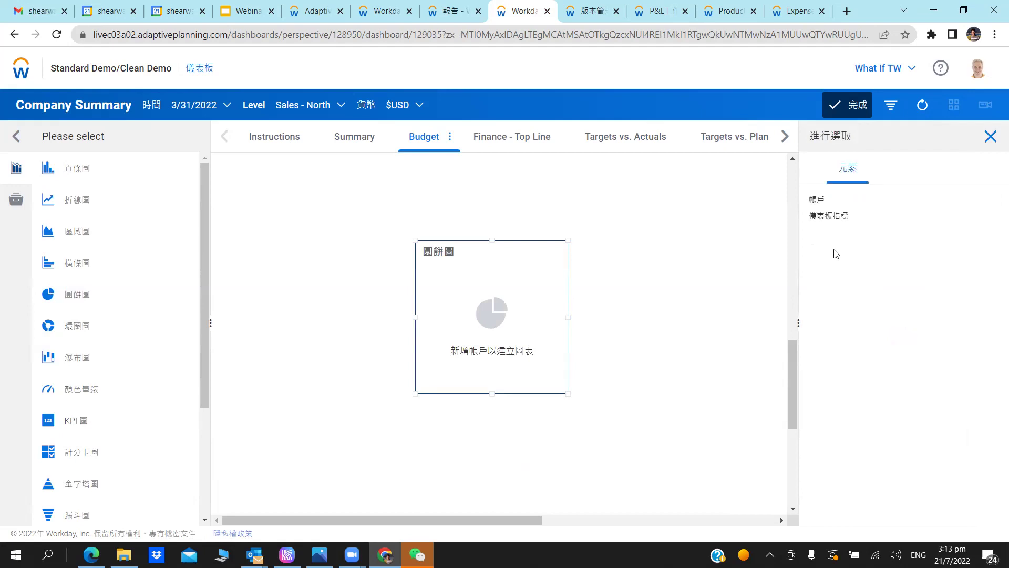
click(844, 199)
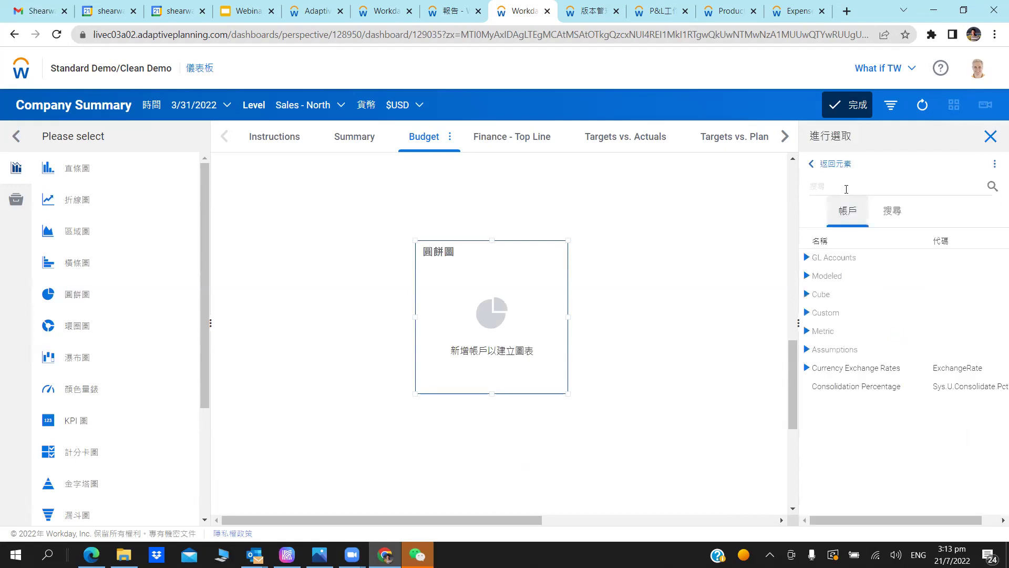
click(846, 189)
text(revenue)
key(Return)
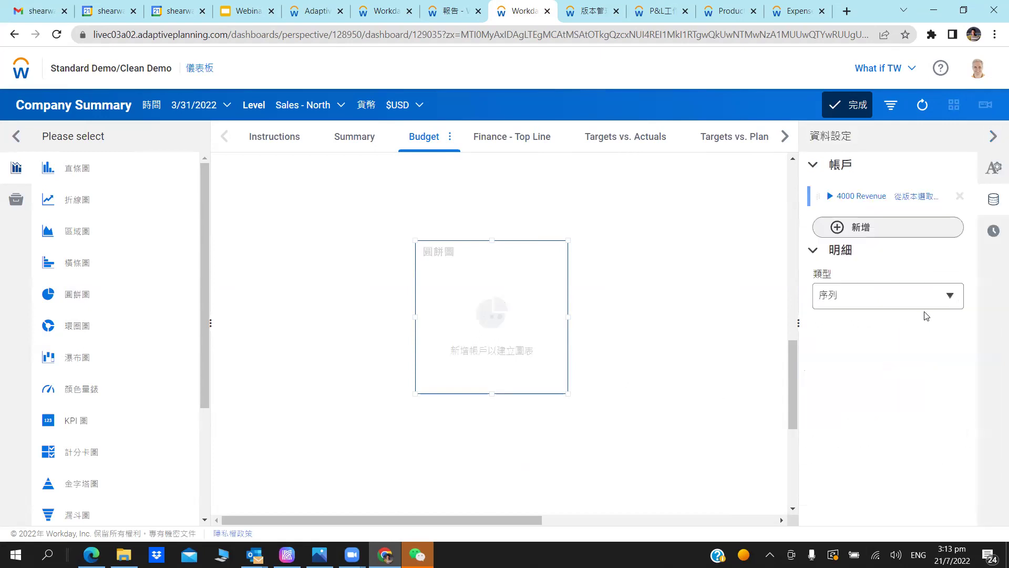
click(824, 260)
click(824, 259)
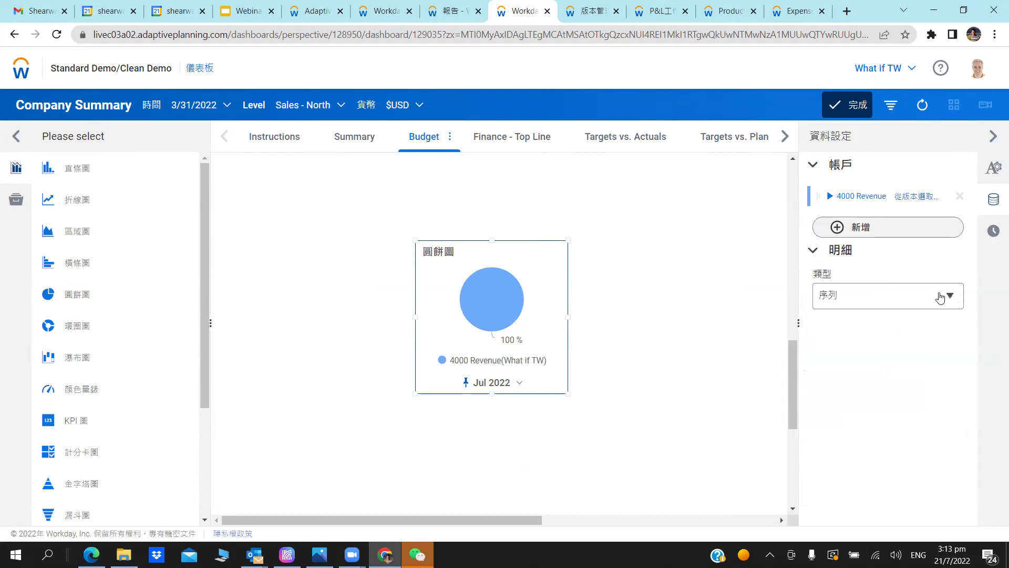
Change the pie chart's detail type from series to dimension (維度) and choose Product as the dimension.
click(941, 297)
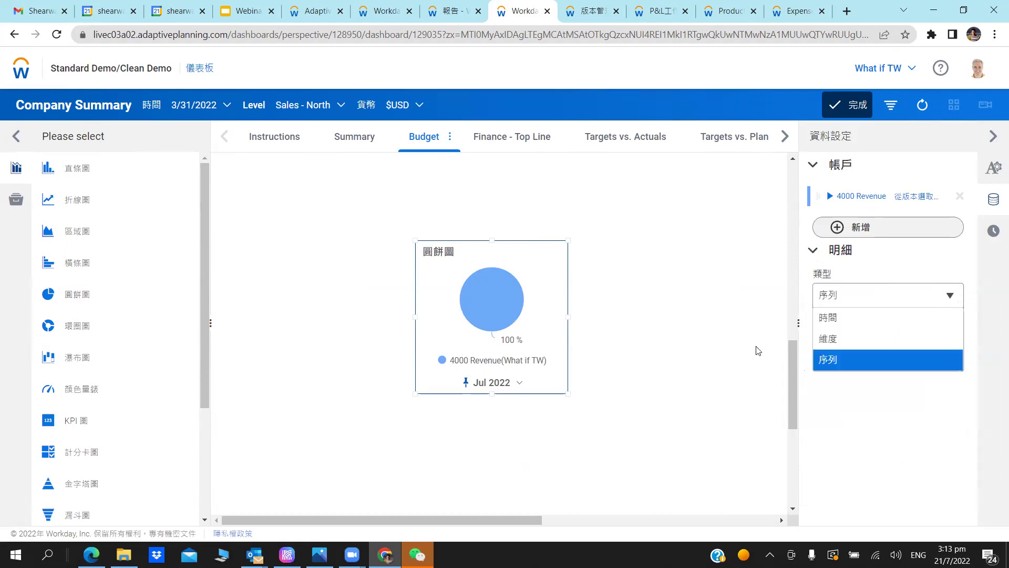
click(828, 339)
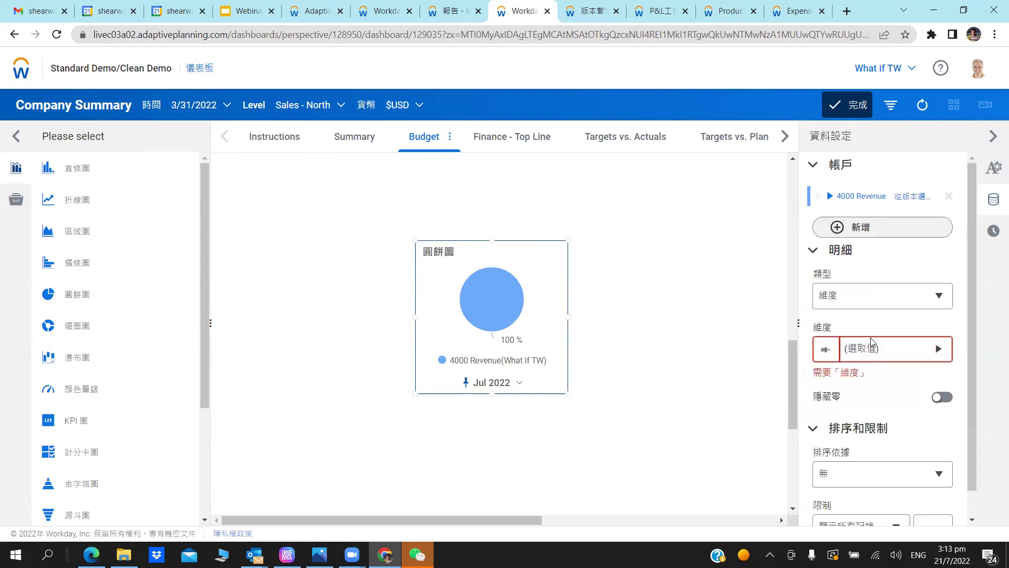
click(932, 349)
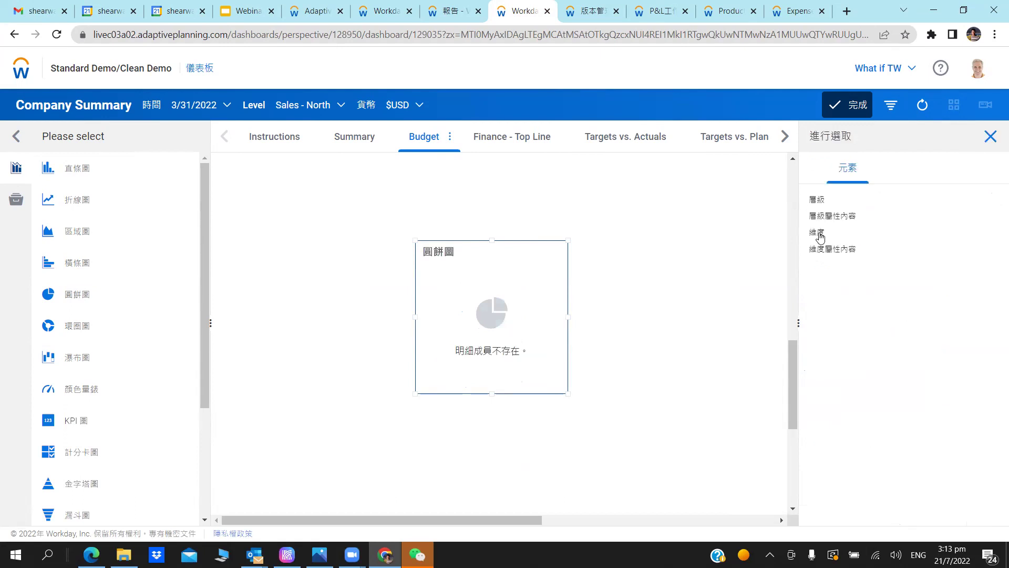
click(831, 240)
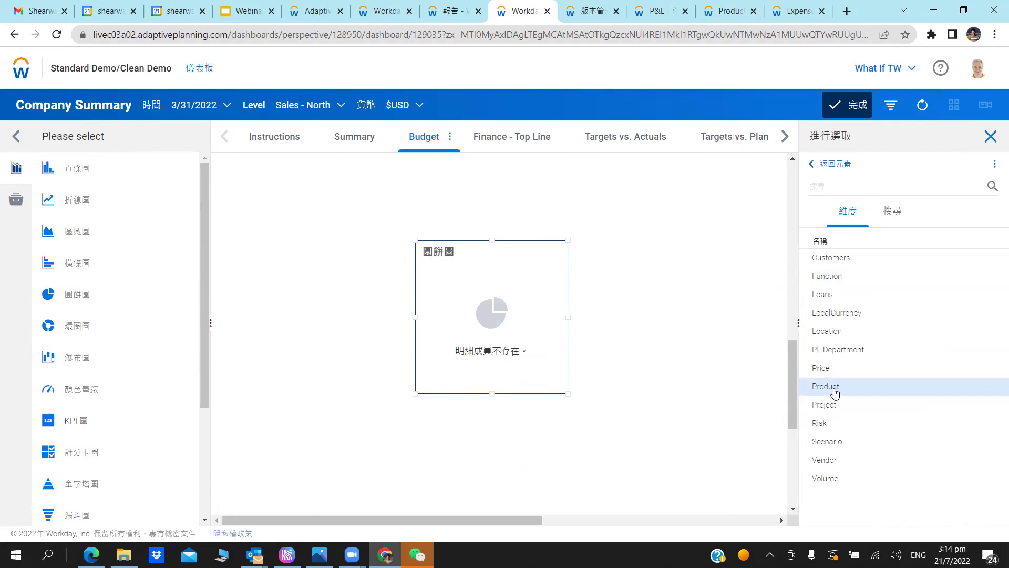
click(835, 393)
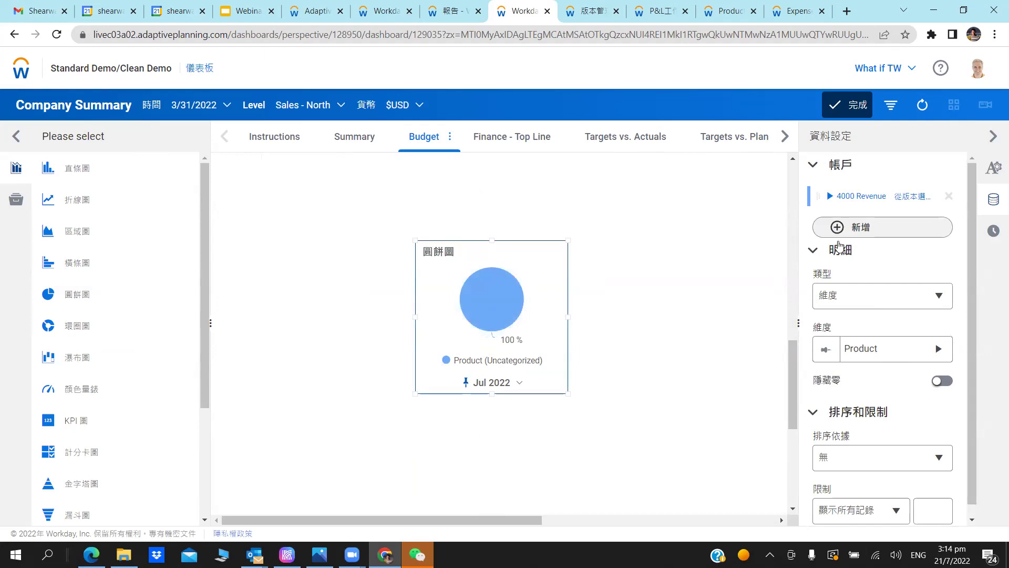
Replace the pie chart's 4000 Revenue account with Gross Revenue from the Product Revenue cube's Revenue group.
click(949, 197)
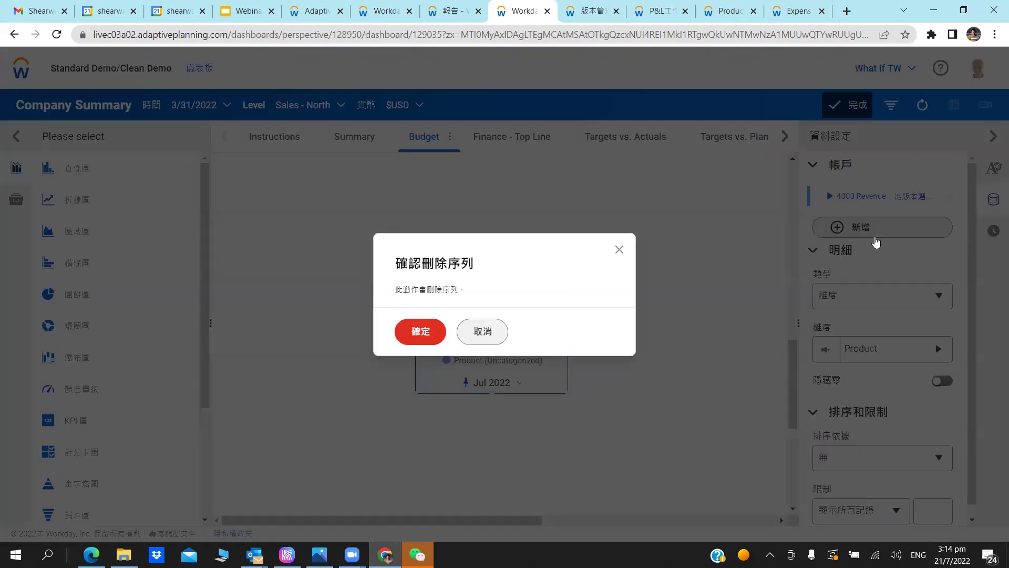
key(Return)
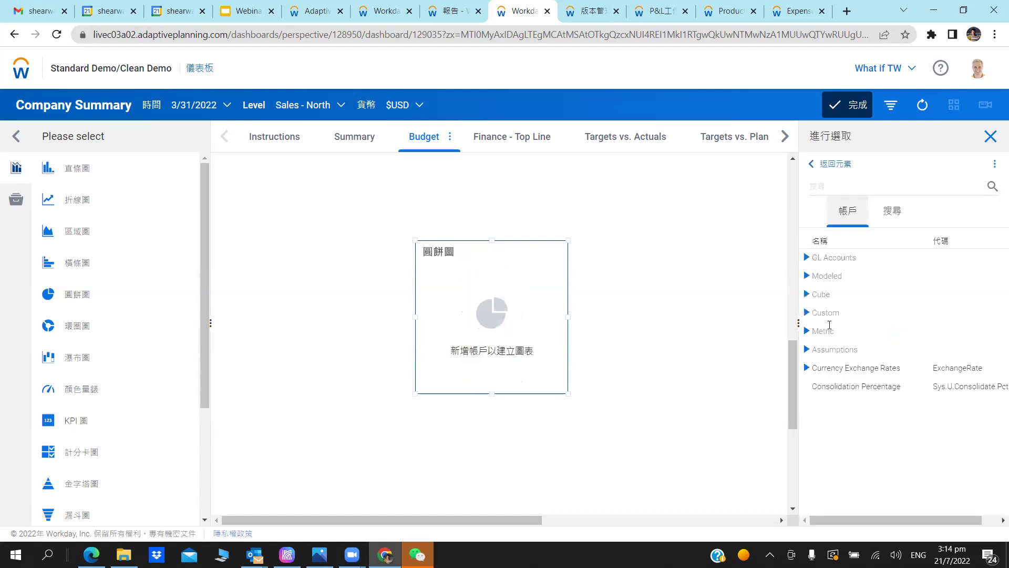
click(816, 314)
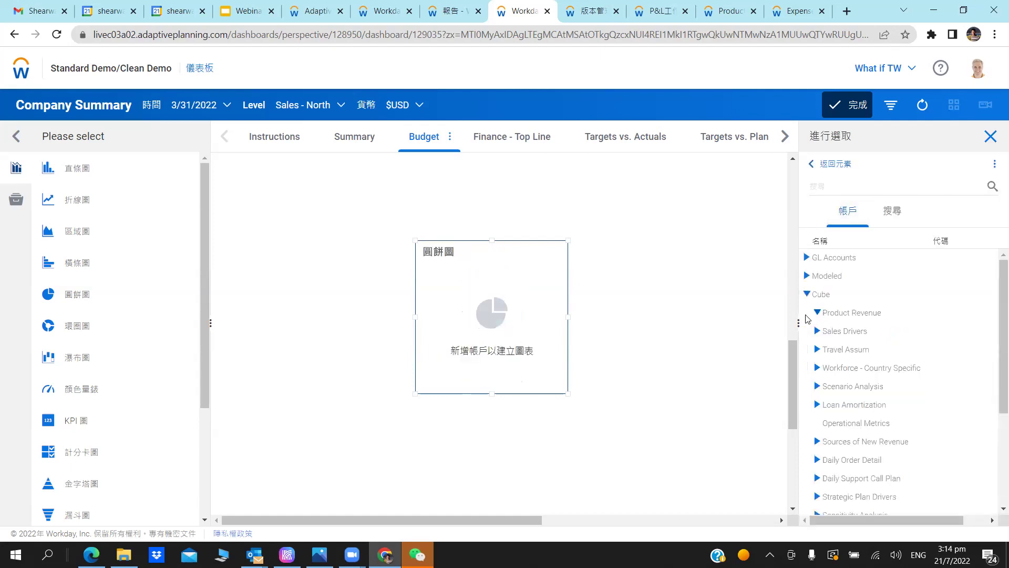
click(828, 350)
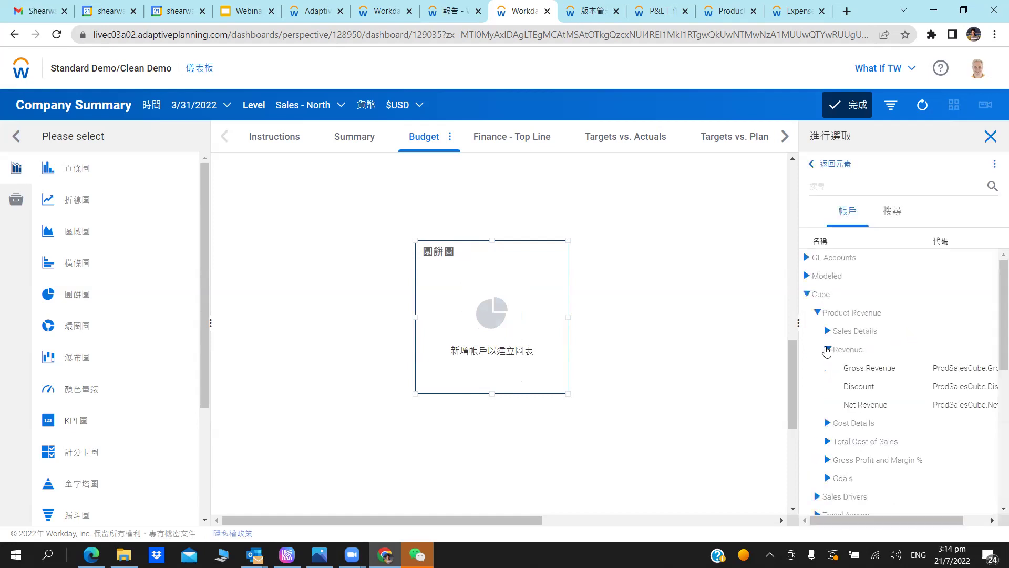
drag(876, 379, 646, 349)
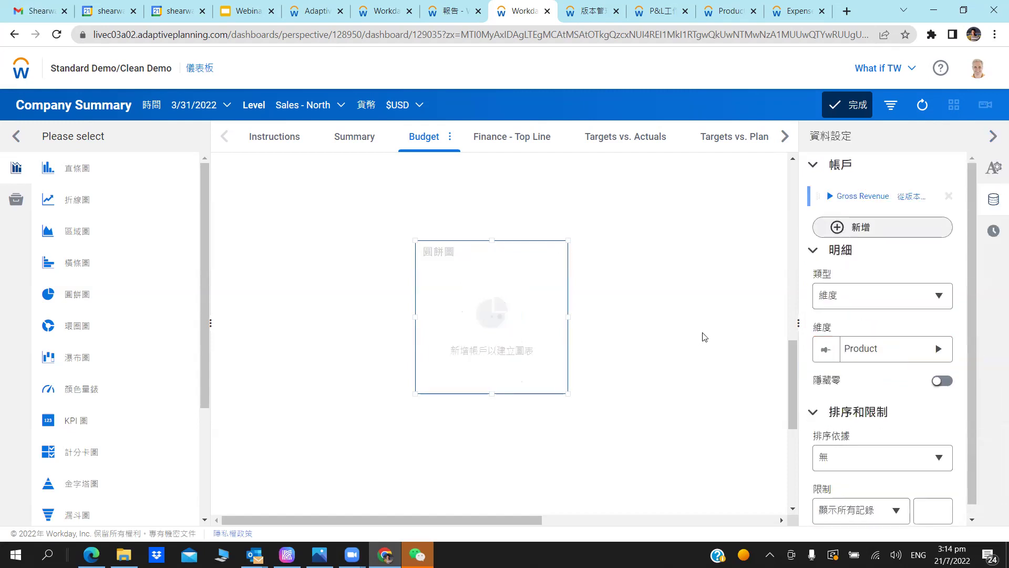
Enlarge the pie chart so its product slices and legend are readable, and finish editing the Budget view.
drag(571, 397, 731, 476)
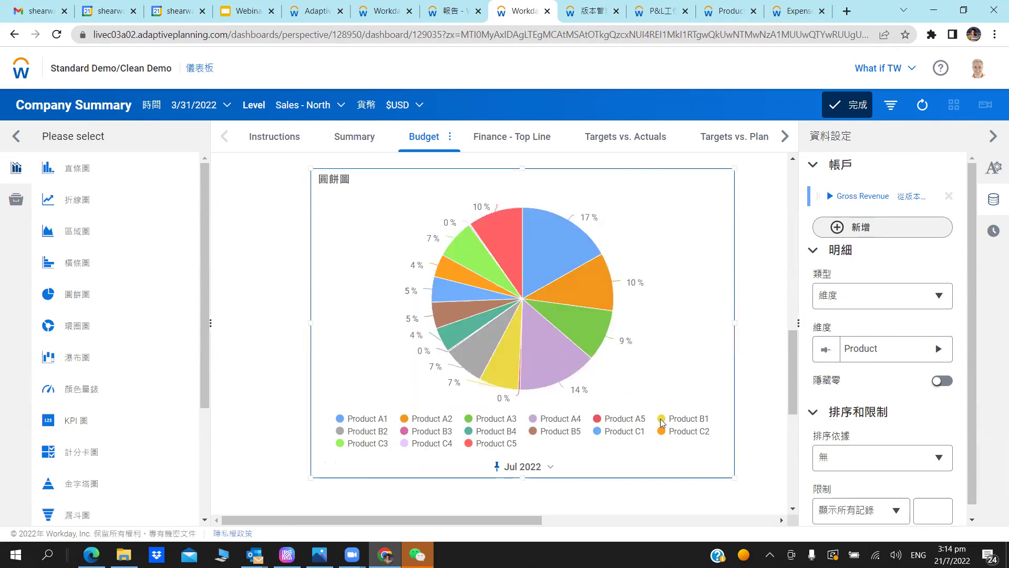
click(847, 105)
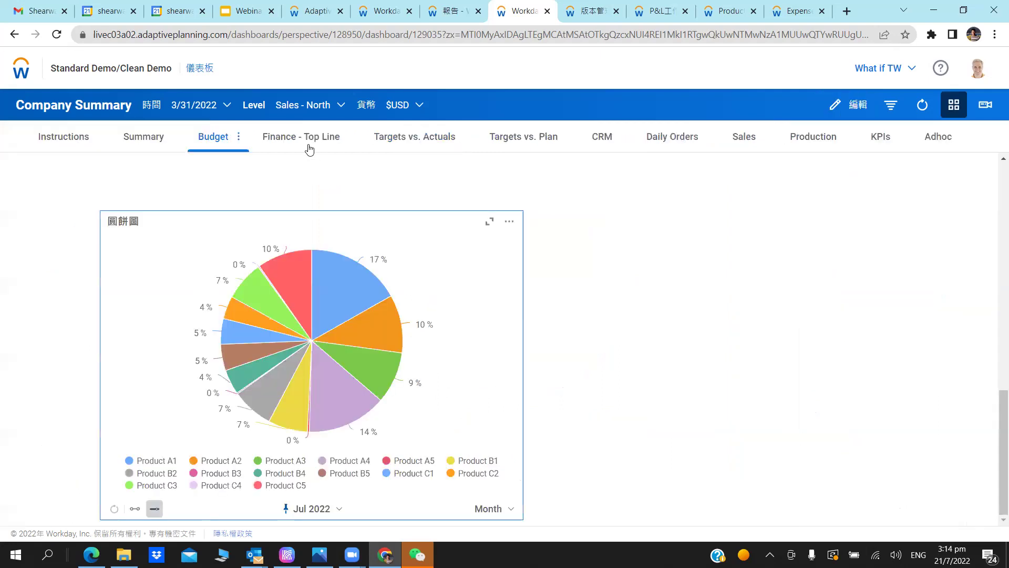
Open the Summary view and drill into Net Product Revenue by product, location and customers.
click(151, 138)
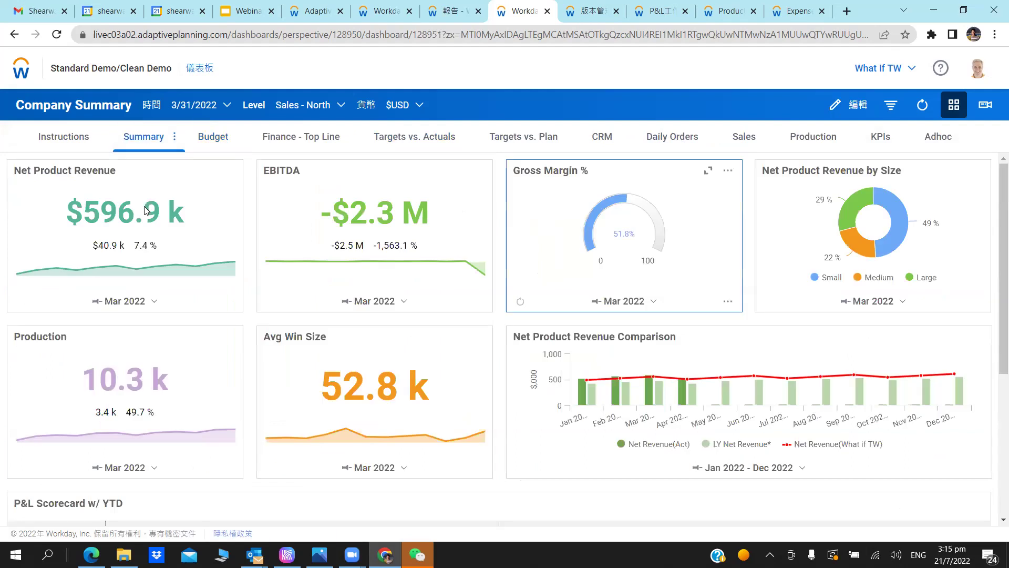
mouse_move(147, 210)
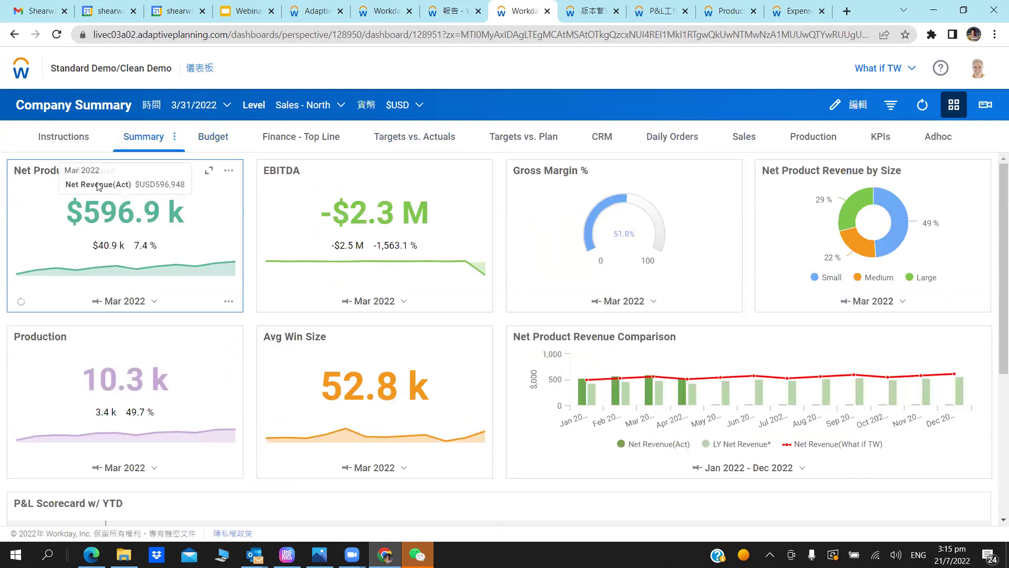
click(100, 202)
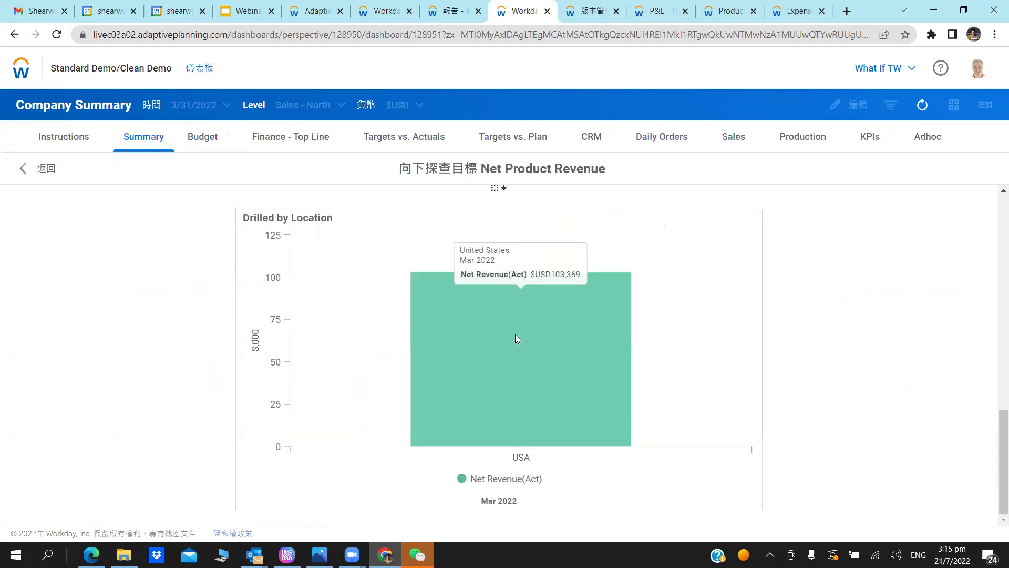
click(515, 339)
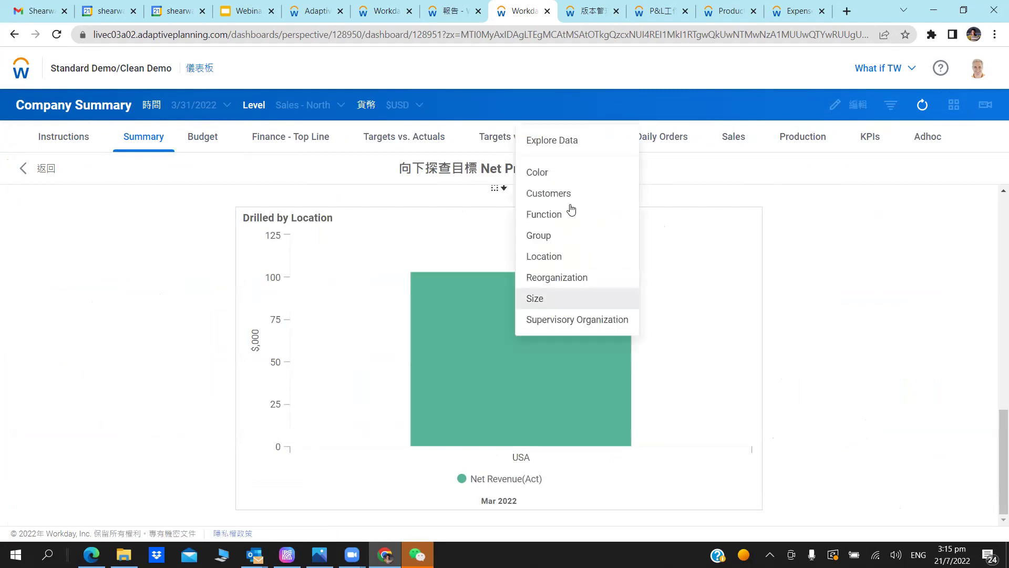
click(398, 398)
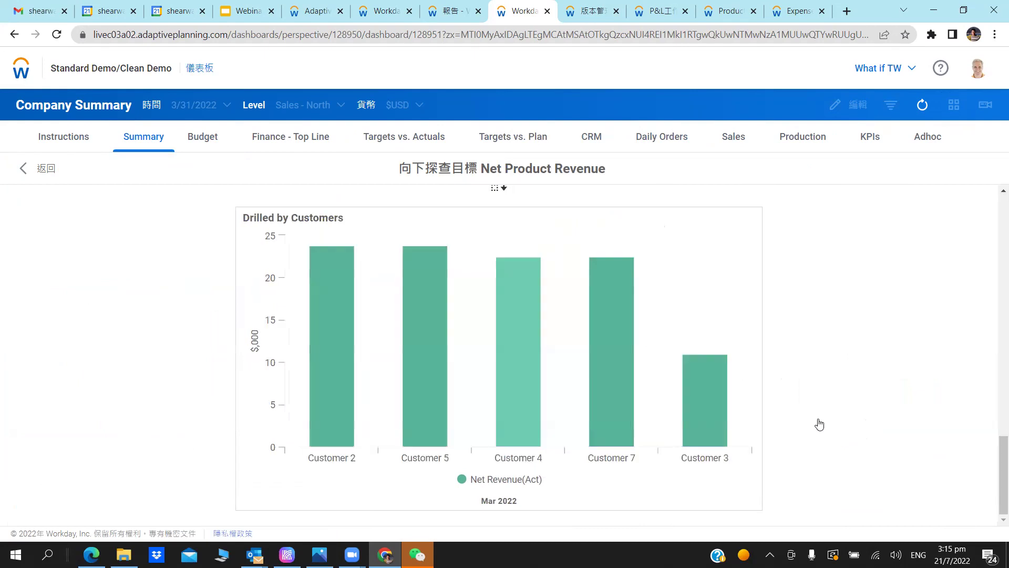
Examine the chain of Net Product Revenue drill-down charts, from the headline figure through product and location to customers.
scroll(489, 277, up, 15)
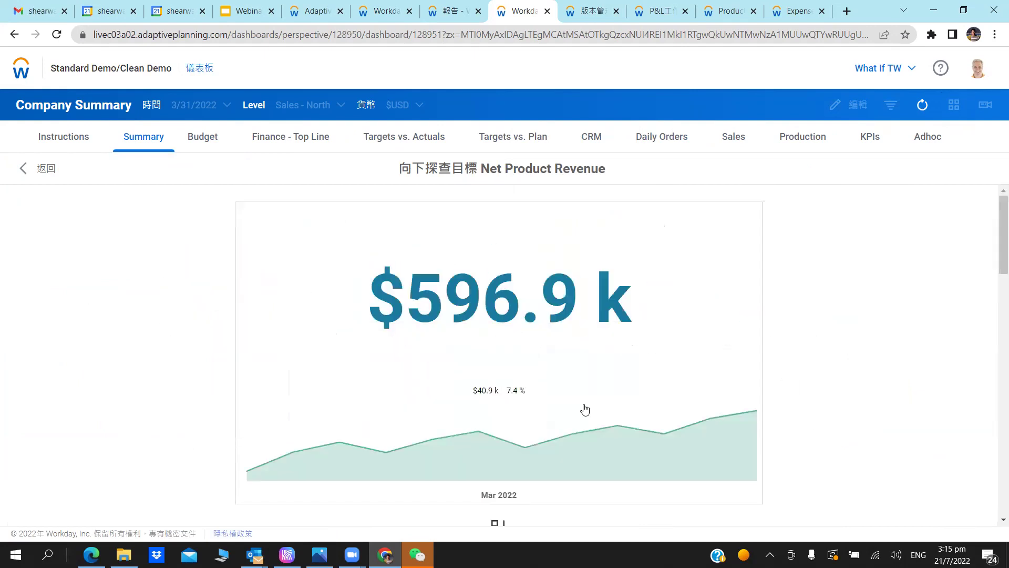
scroll(590, 408, down, 5)
scroll(429, 363, down, 8)
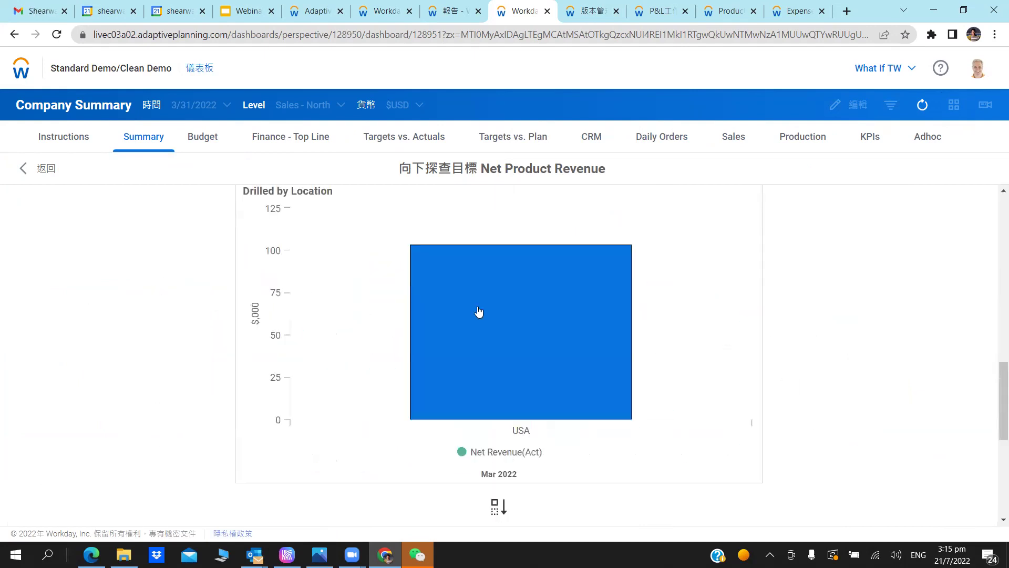
scroll(442, 318, down, 6)
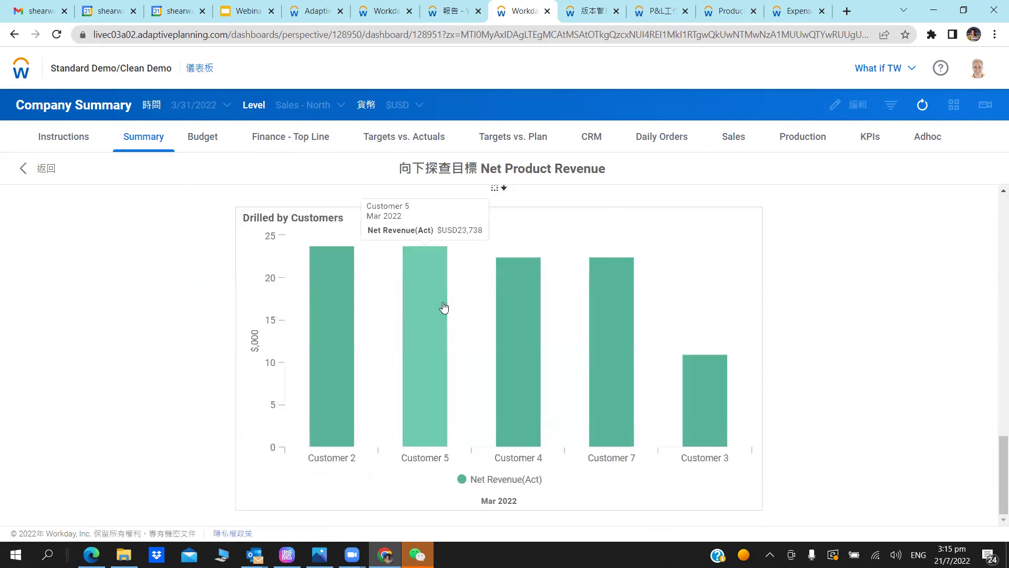
scroll(444, 311, up, 15)
scroll(444, 307, up, 2)
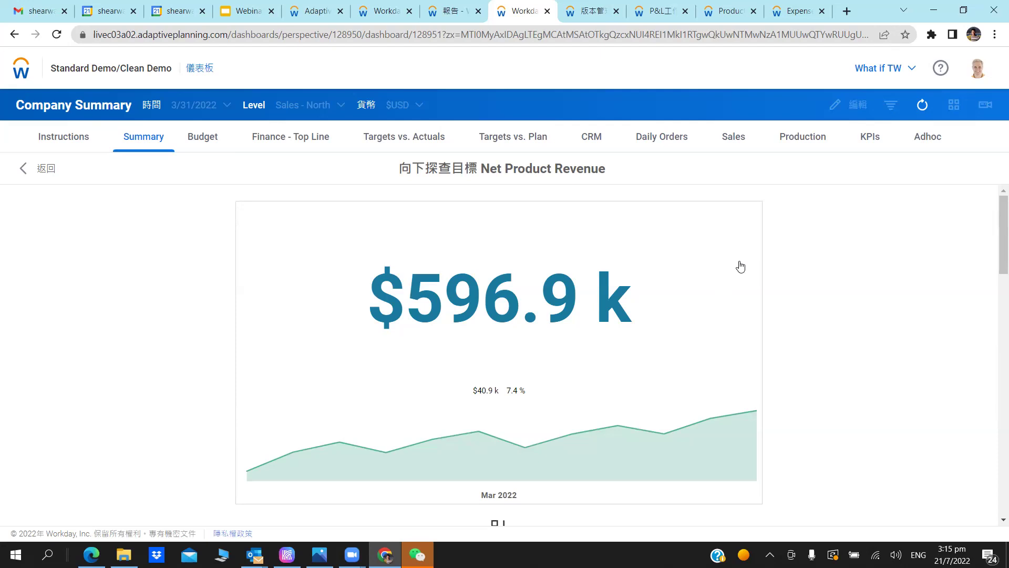
scroll(381, 248, down, 5)
scroll(163, 237, up, 5)
scroll(159, 252, down, 5)
scroll(270, 158, up, 1)
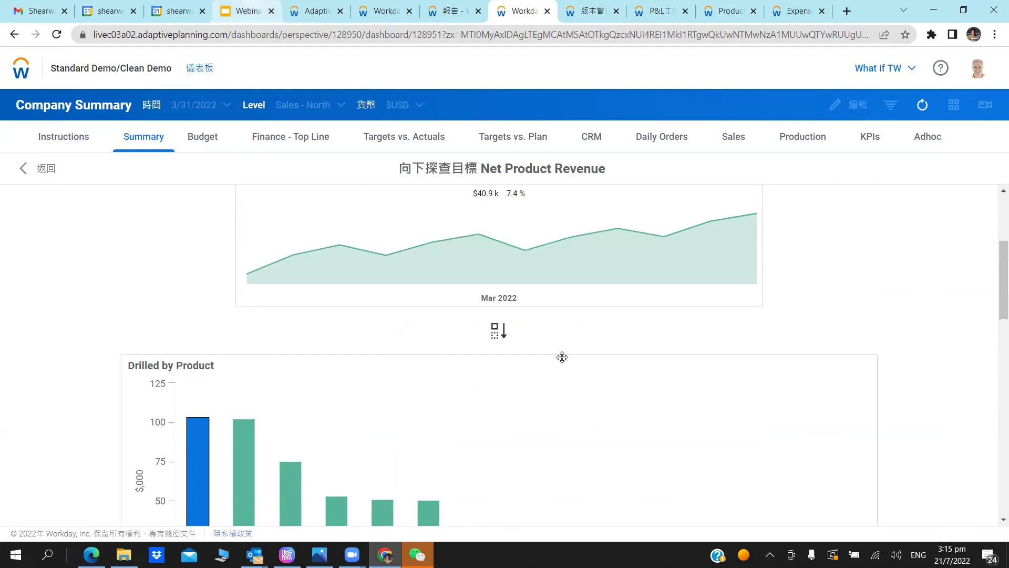
Show the agenda slide, the P&L sheet and the version management page, and return to the Net Product Revenue drill-down.
key(ctrl+4)
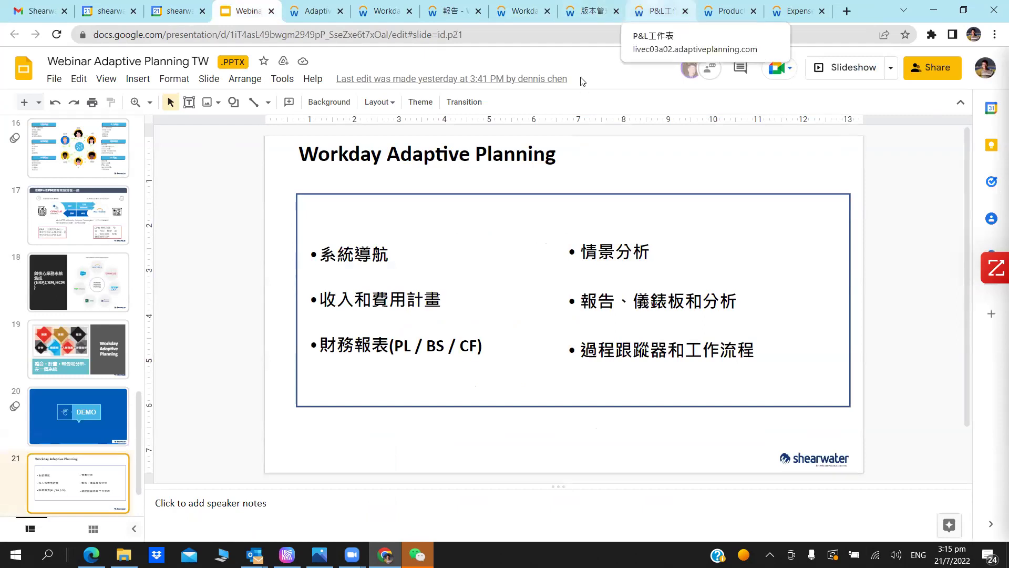
key(ctrl+Tab)
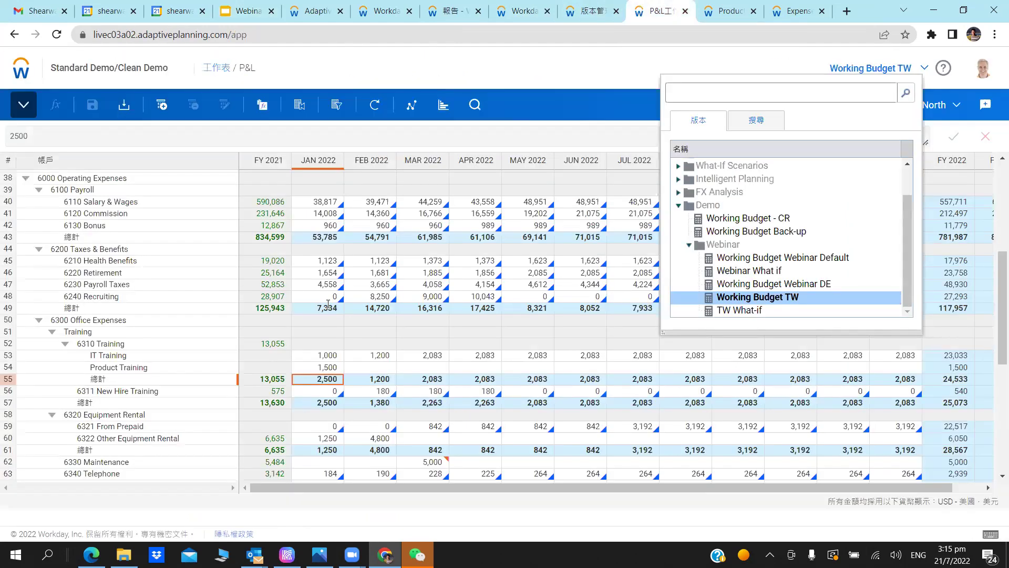
key(Escape)
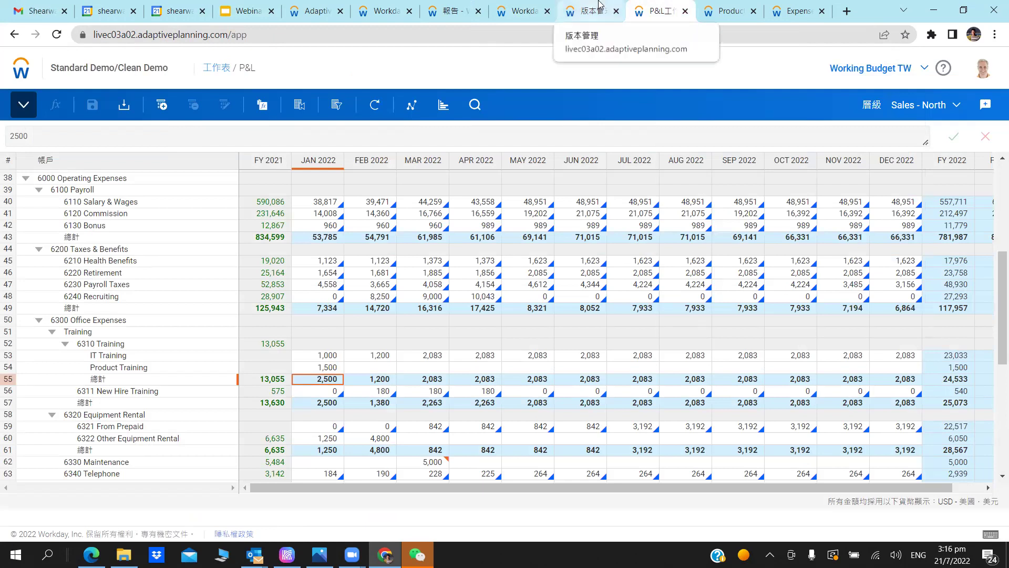
click(599, 5)
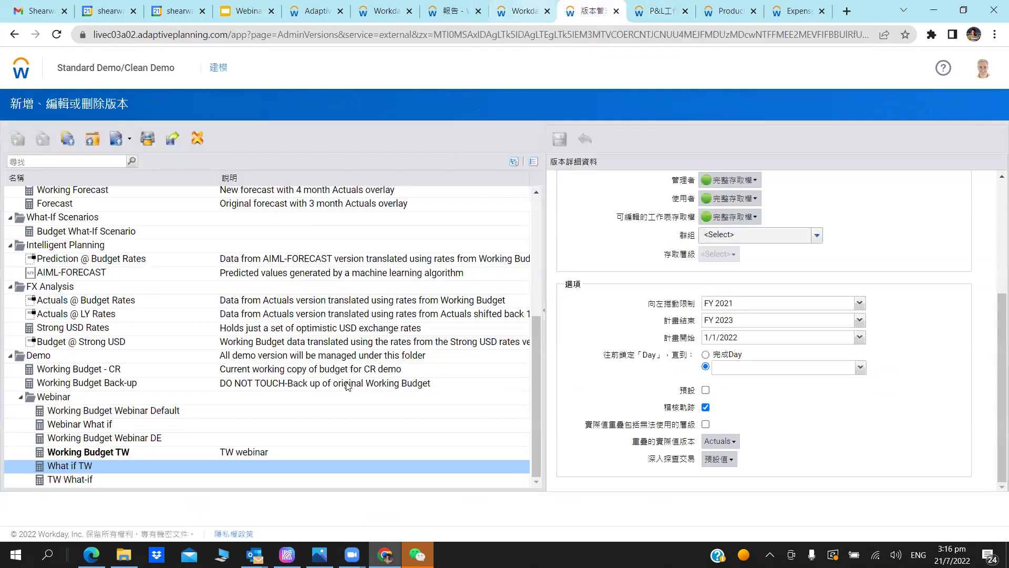
click(520, 11)
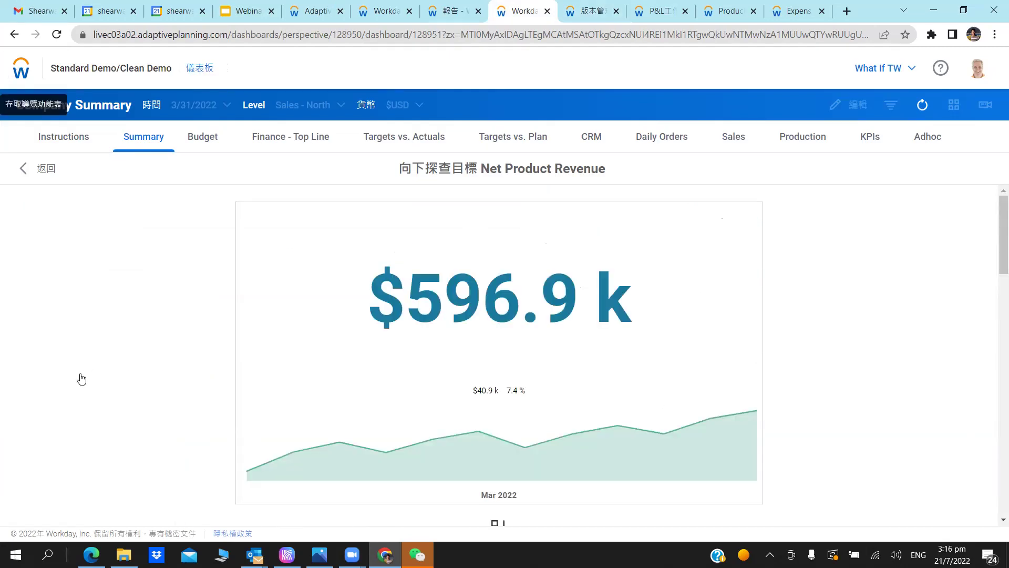
Open the workflow overview page, and open the process tracker overview in a new browser tab.
key(Return)
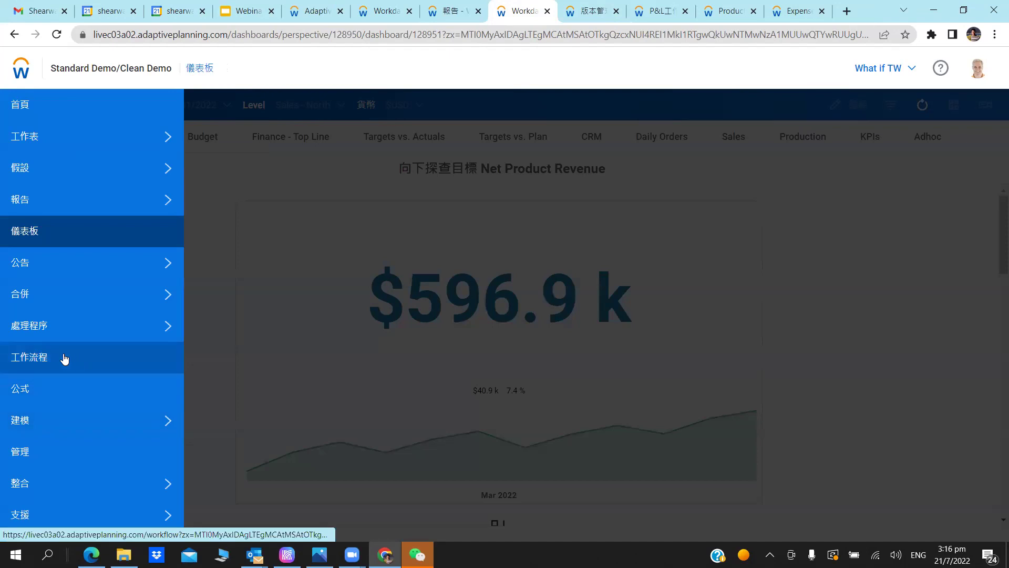
click(161, 351)
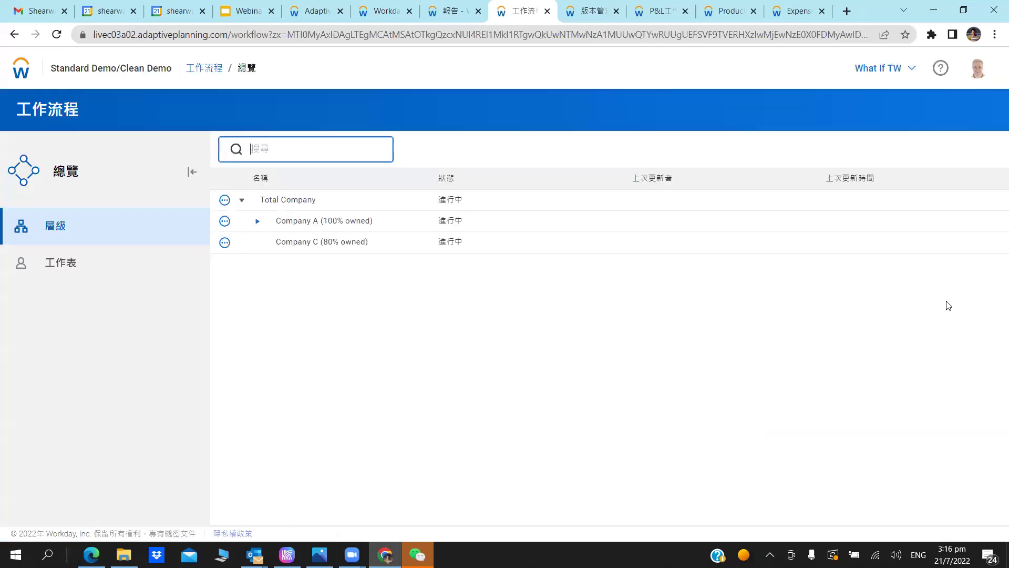
click(21, 68)
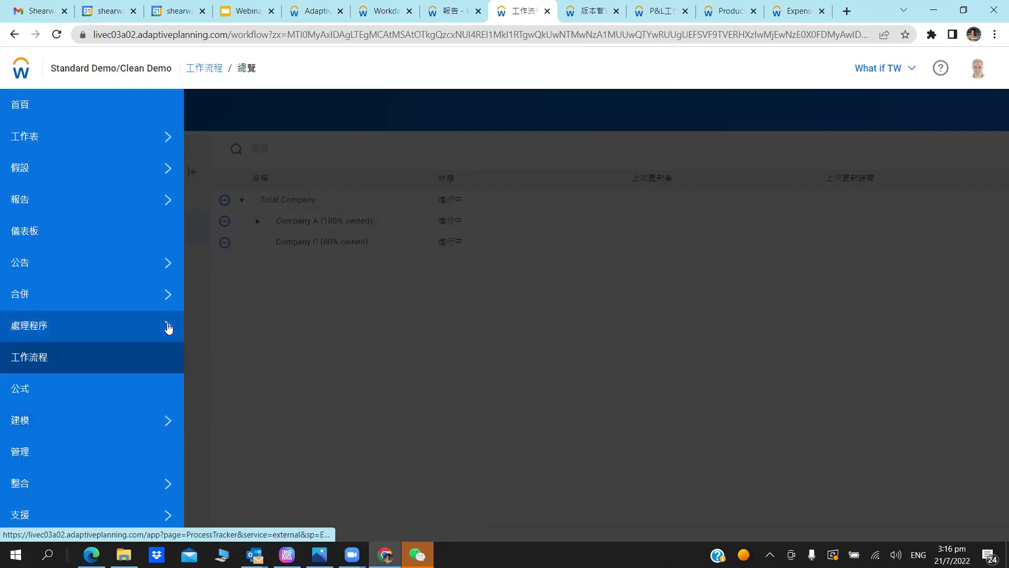
mouse_move(169, 327)
right_click(231, 141)
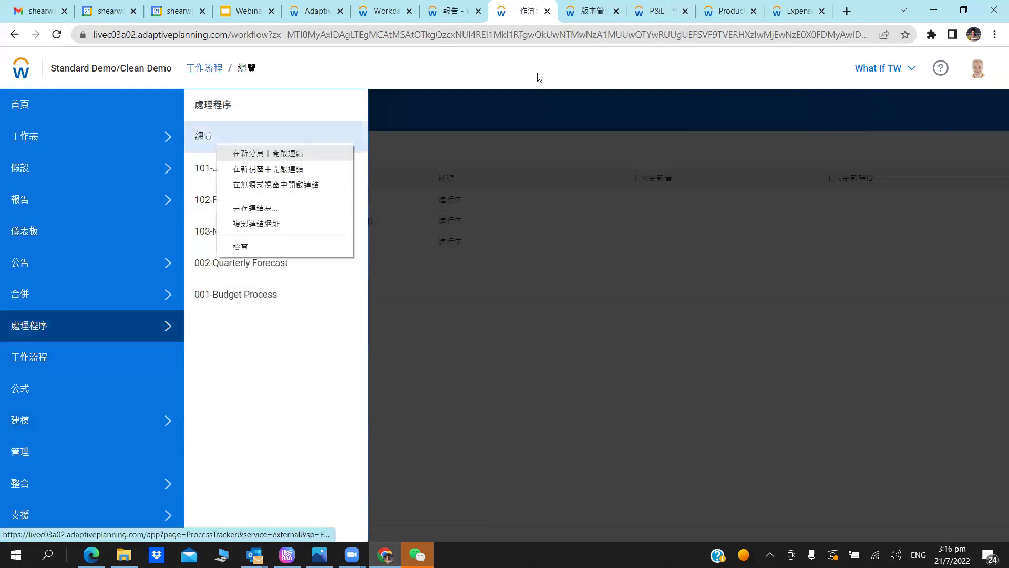
click(263, 151)
click(547, 12)
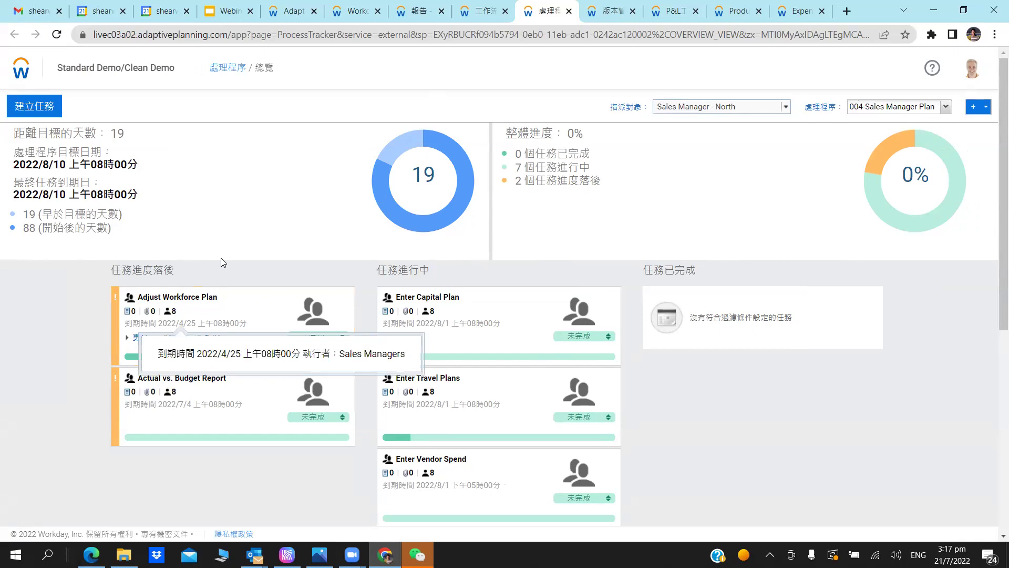
Expand the Adjust Workforce Plan task's details and review the late and in-progress tasks of 004-Sales Manager Plan.
scroll(221, 258, down, 1)
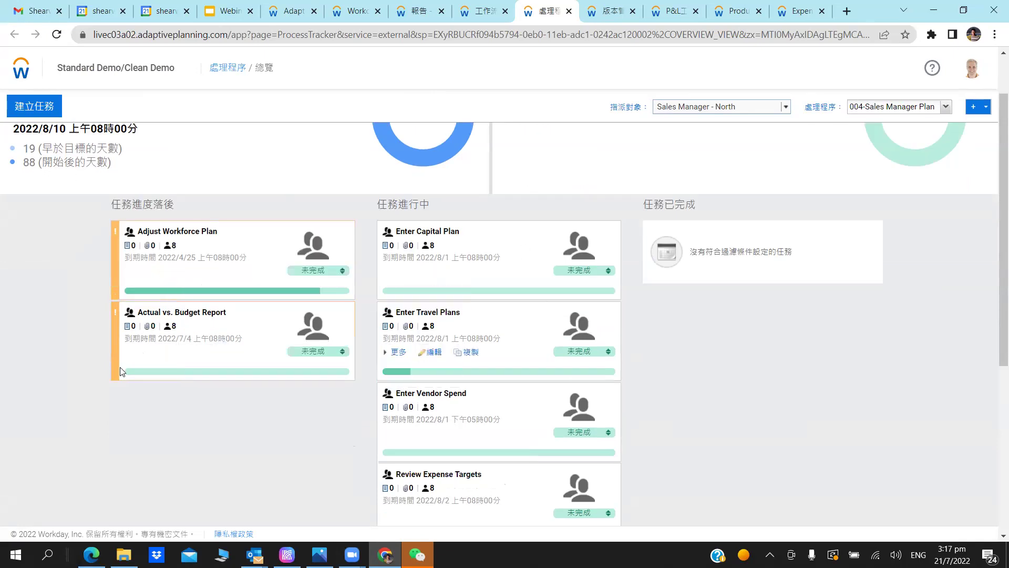
scroll(209, 277, up, 1)
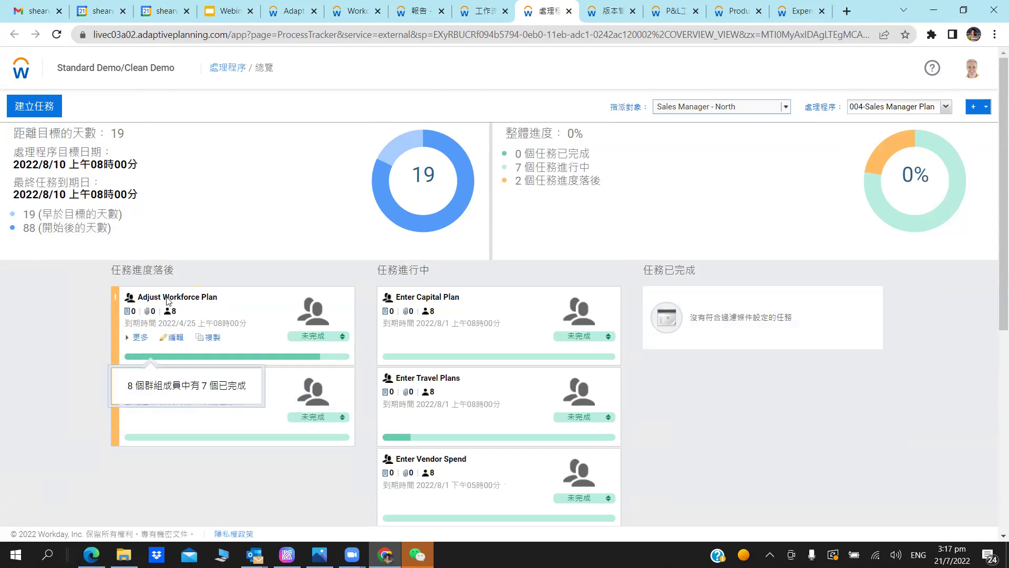
click(140, 345)
scroll(160, 306, down, 2)
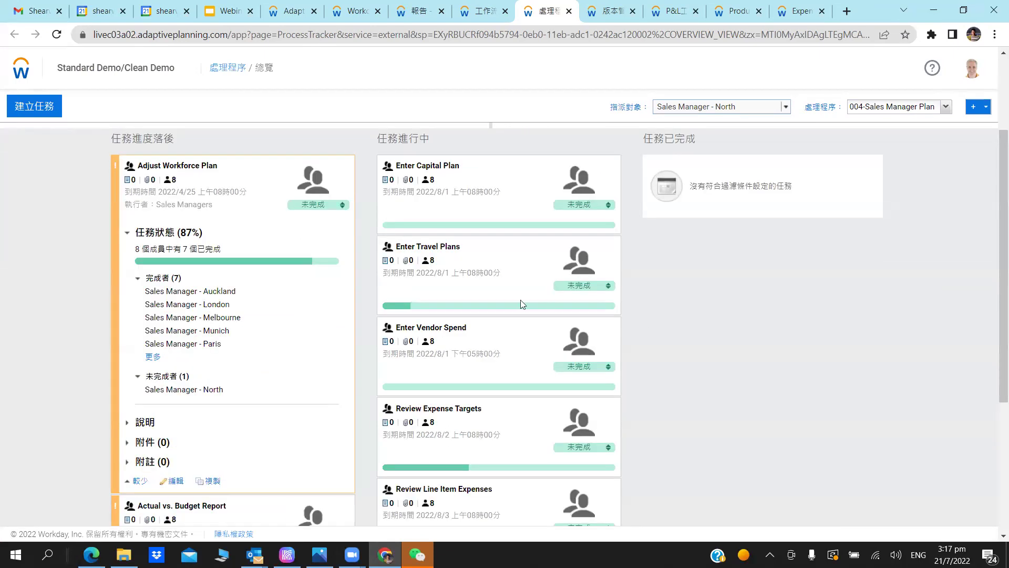
scroll(752, 249, up, 2)
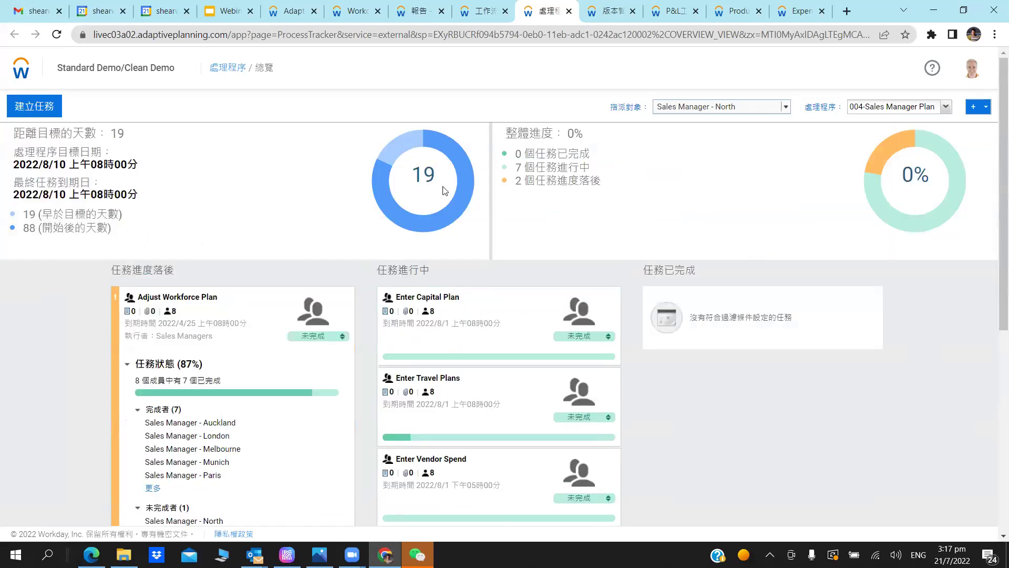
scroll(444, 190, down, 1)
scroll(524, 311, down, 2)
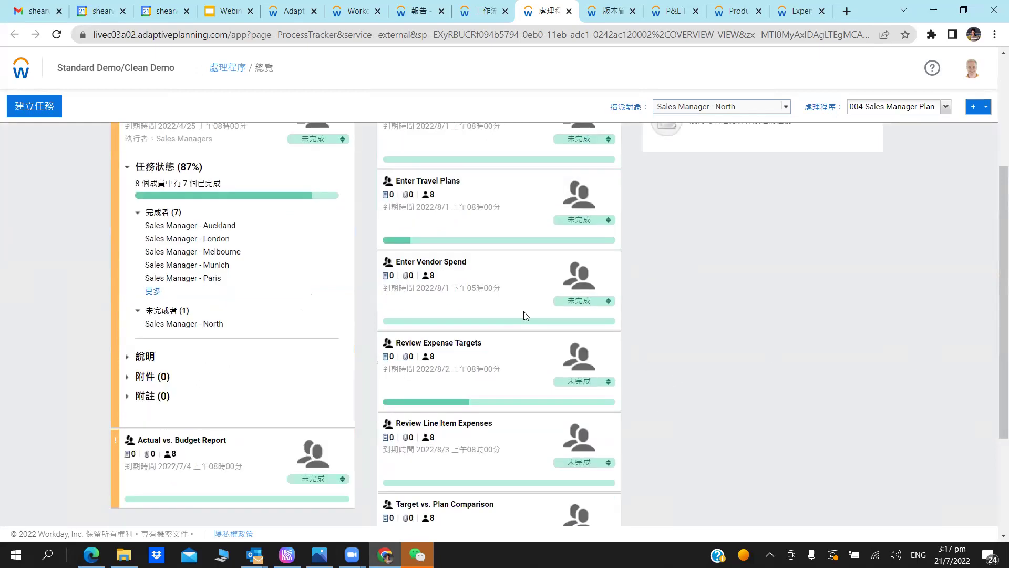
scroll(512, 320, up, 2)
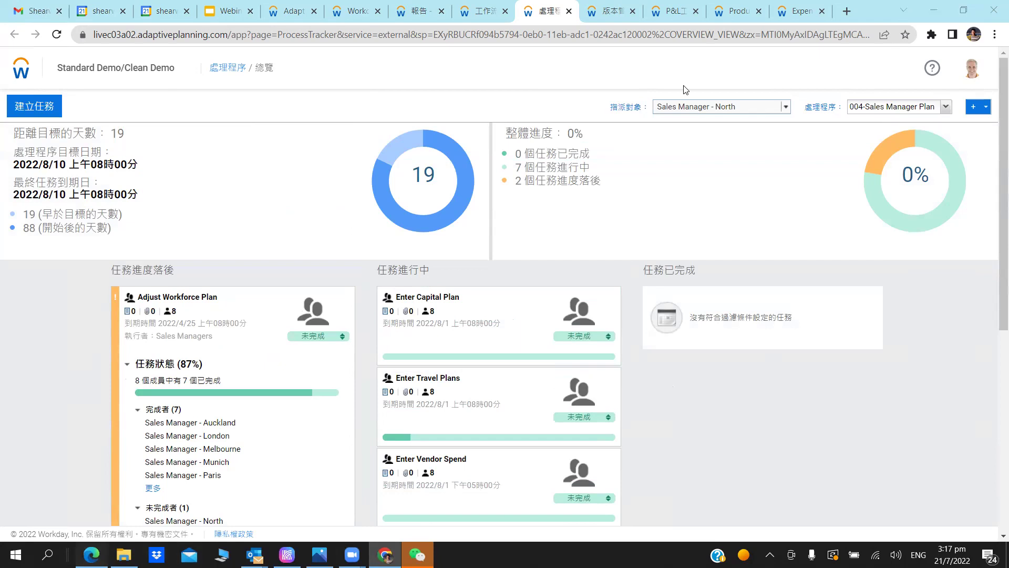
In Microsoft Edge, close the two Workforce Planning sheets and log in to the sales manager account with its password.
key(alt+Tab)
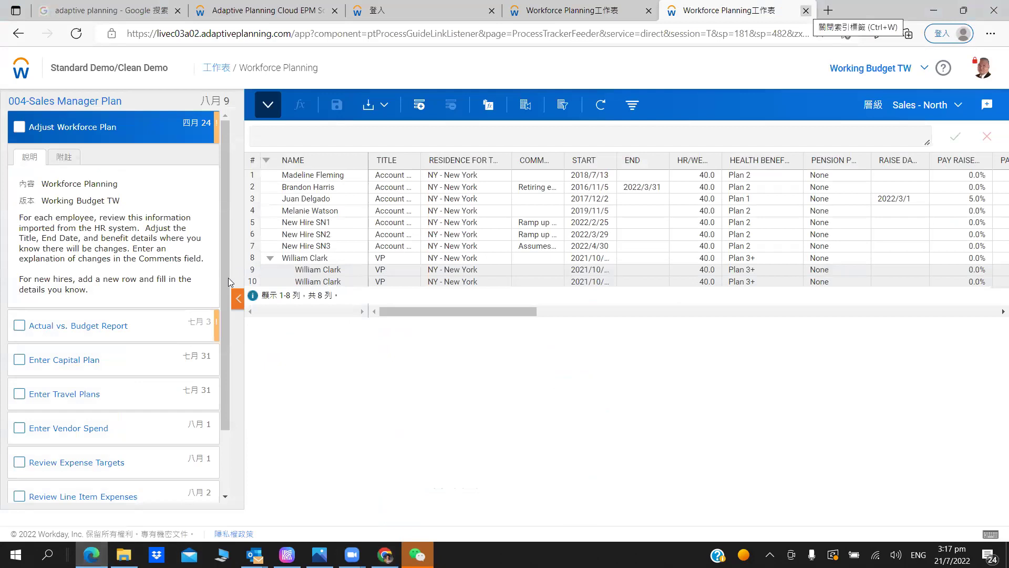
key(ctrl+w)
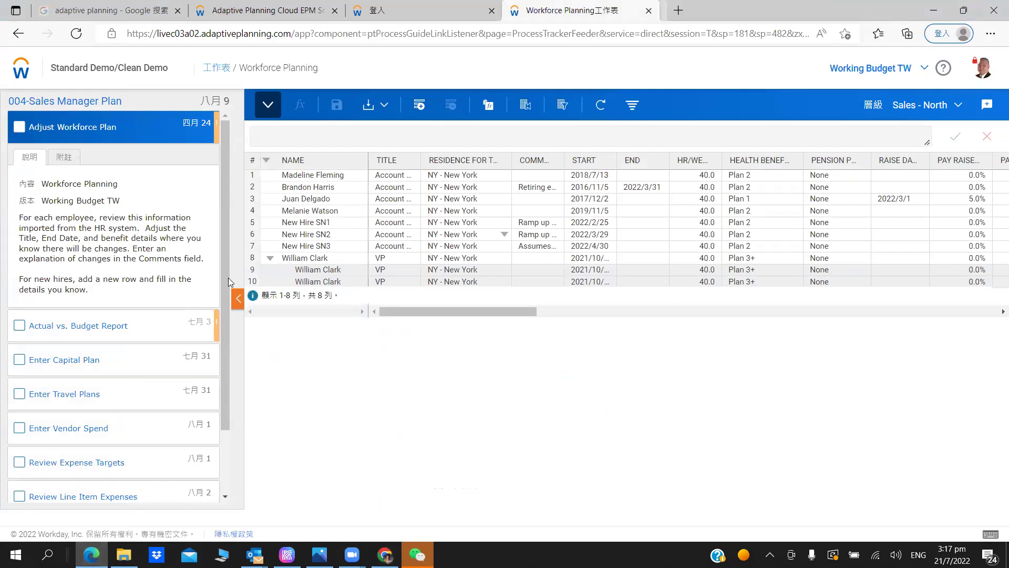
key(ctrl+w)
text(•••••••••••)
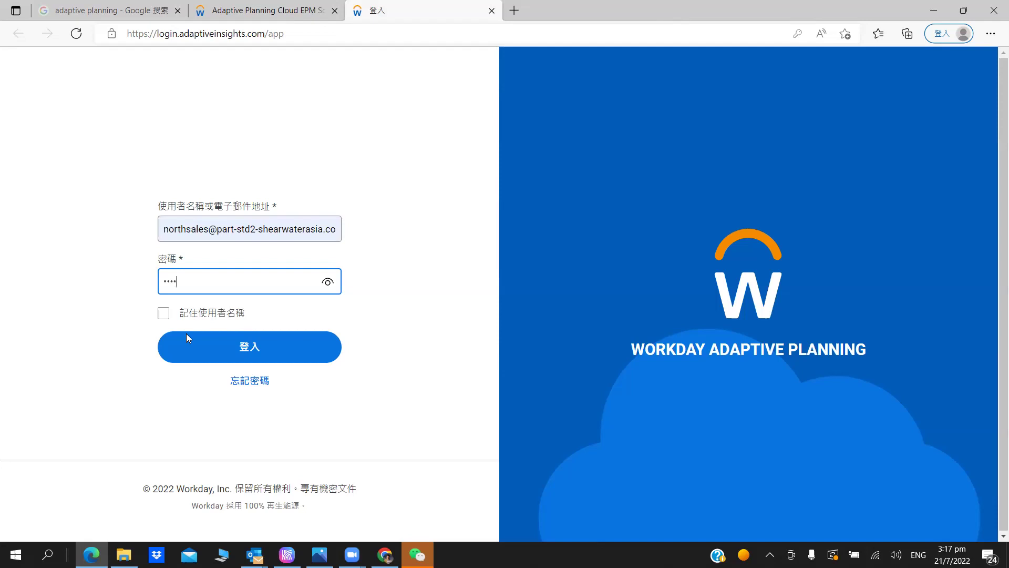
click(372, 247)
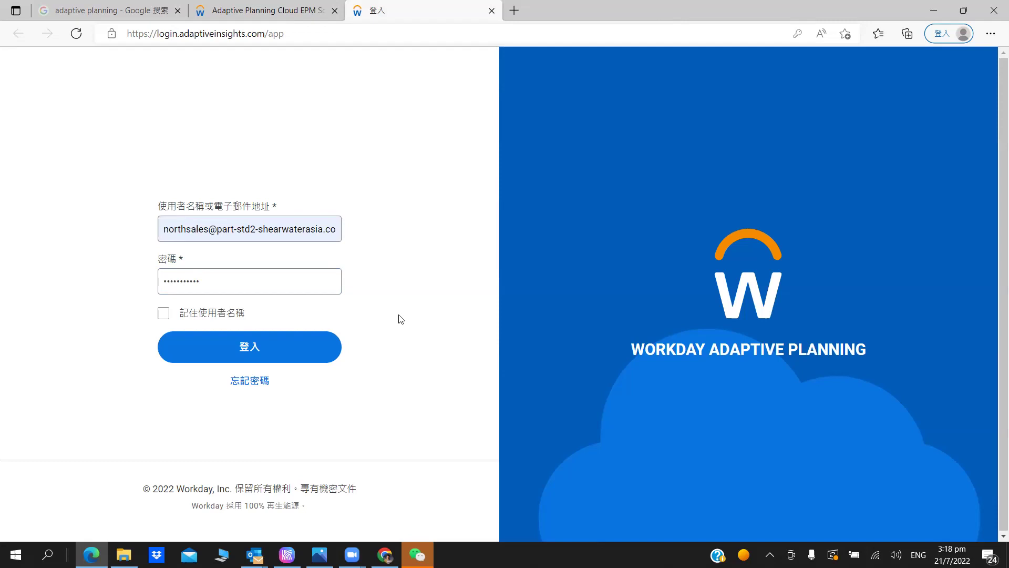
key(Return)
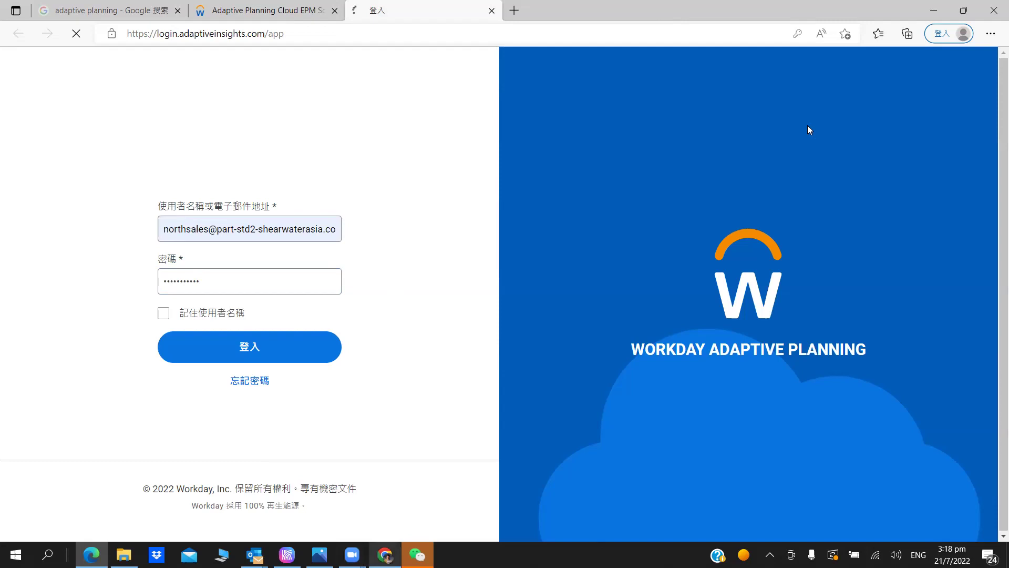
Return to the process tracker in Chrome and show the full list of members who completed Adjust Workforce Plan.
key(alt+Tab)
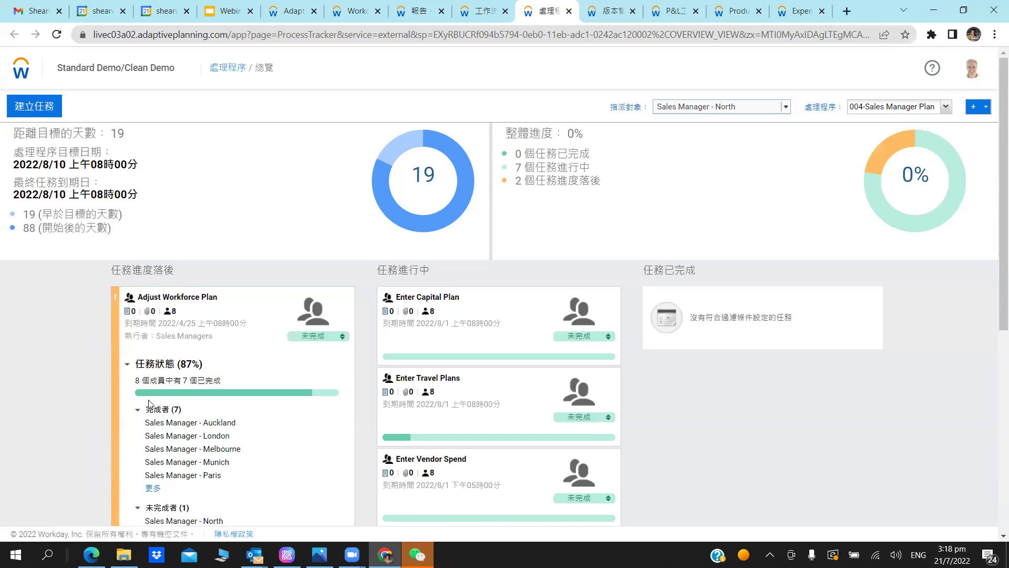
click(153, 488)
scroll(169, 507, down, 4)
scroll(149, 451, up, 4)
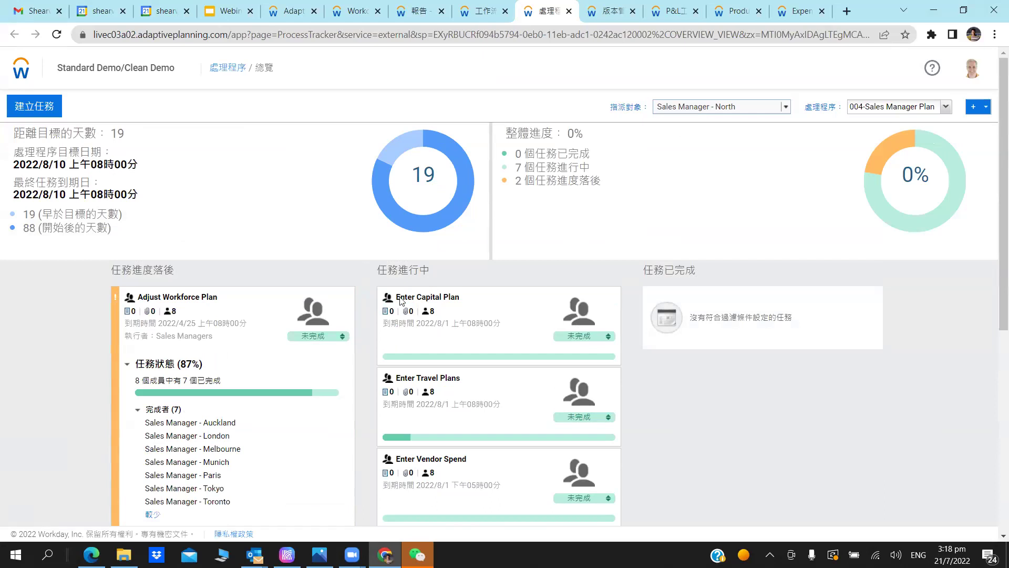
Expand the Actual vs. Budget Report and Enter Capital Plan tasks and examine each group member's completion status.
scroll(389, 220, down, 4)
scroll(424, 279, down, 4)
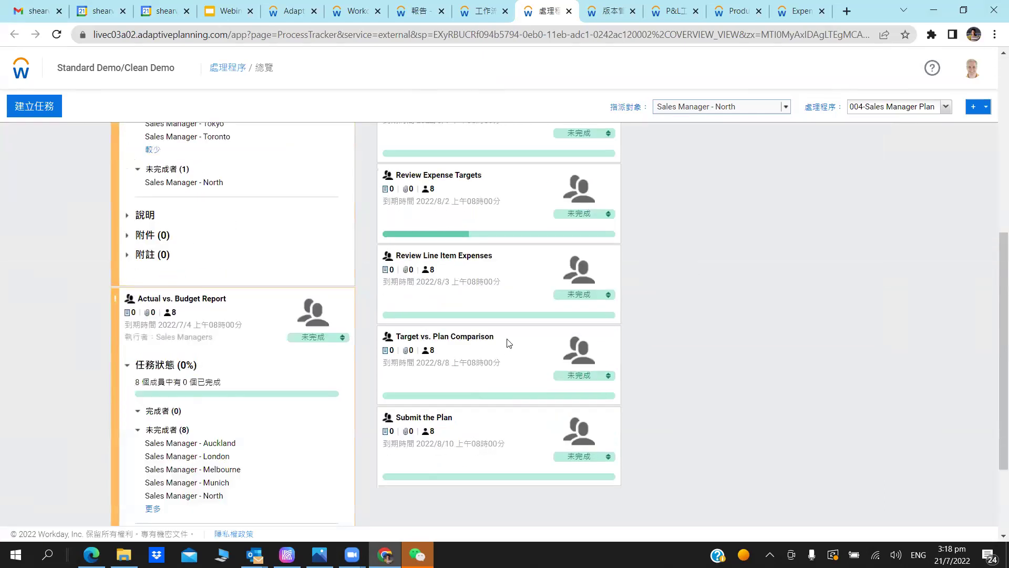
scroll(507, 340, down, 3)
scroll(508, 333, up, 10)
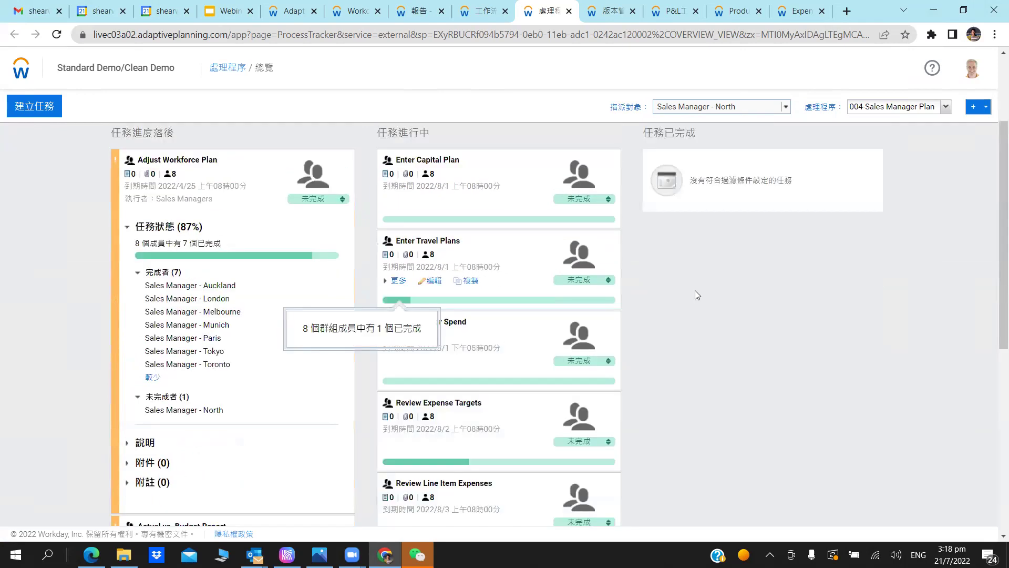
scroll(100, 355, up, 3)
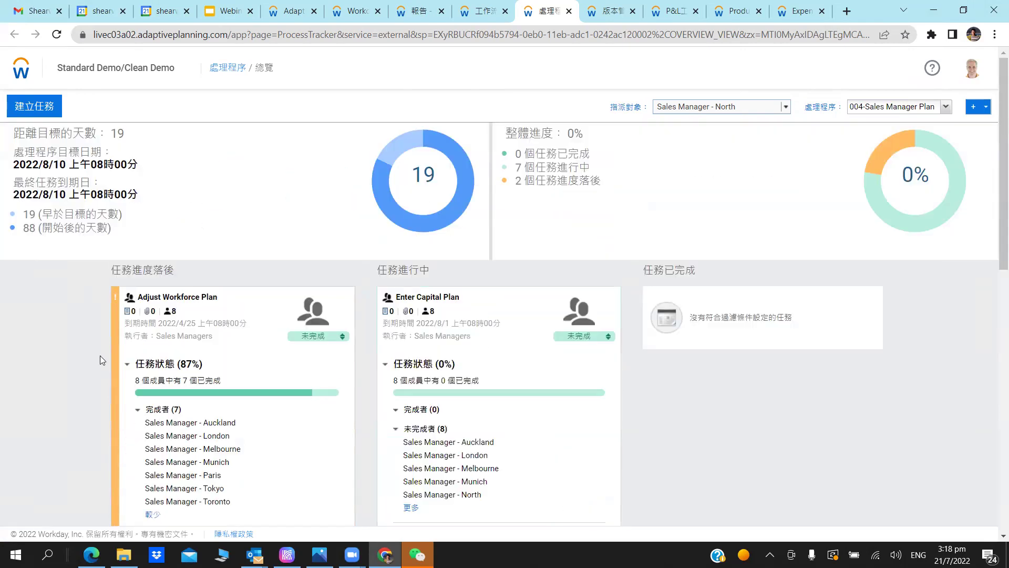
scroll(195, 473, down, 10)
scroll(504, 315, up, 5)
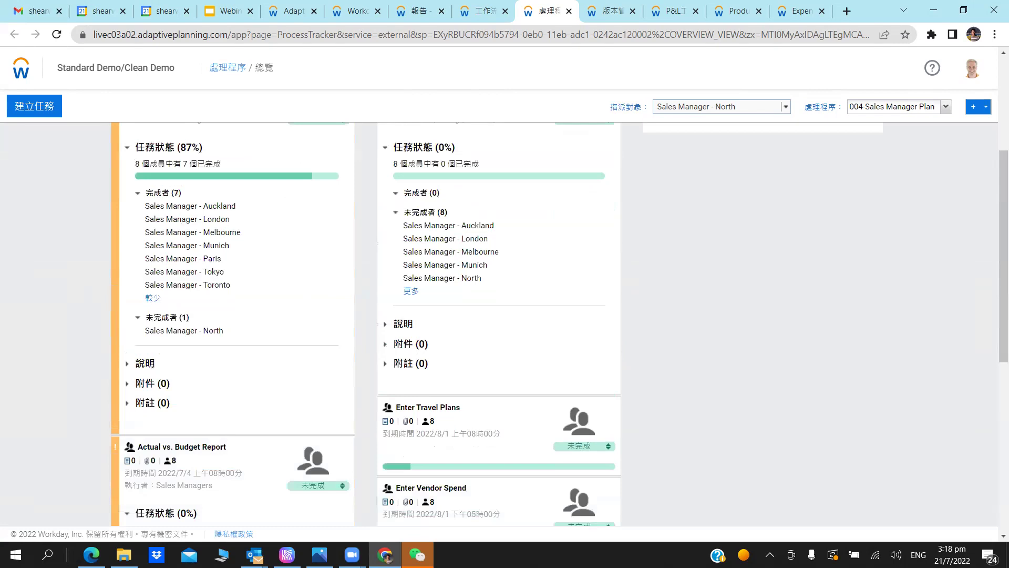
scroll(605, 212, up, 10)
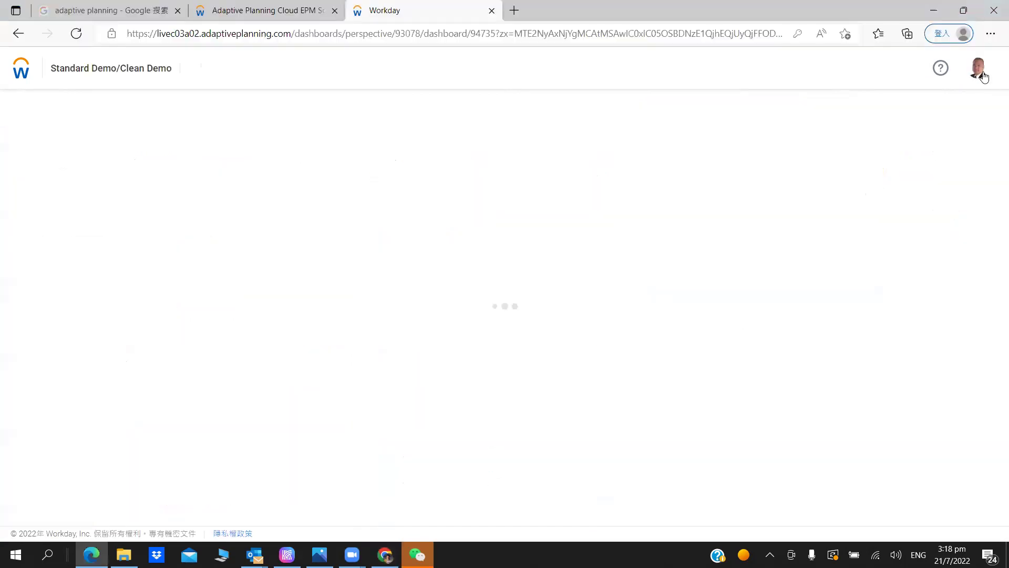
In Edge, show the list of active users and the navigation areas available to the sales manager.
click(983, 77)
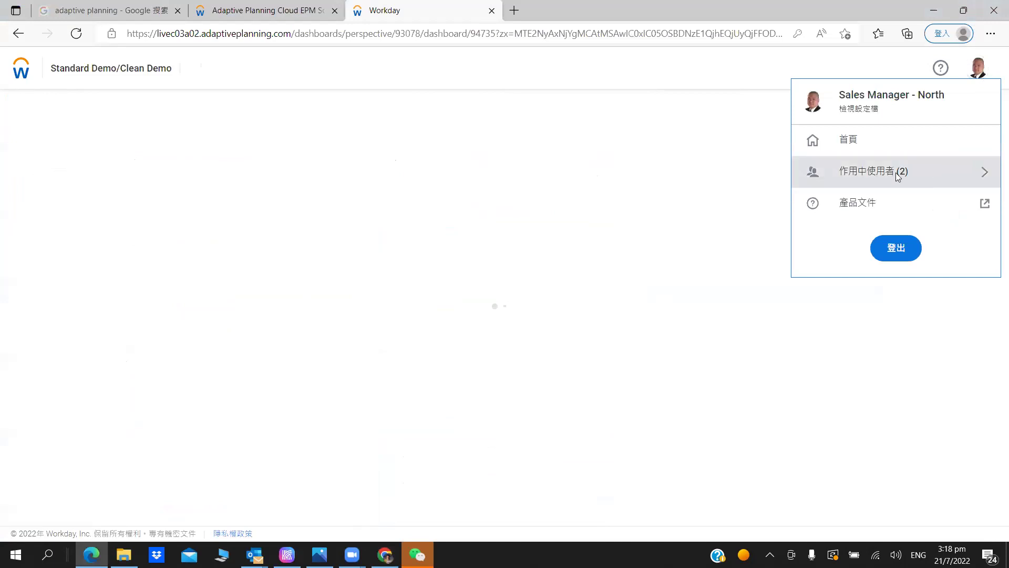
click(898, 173)
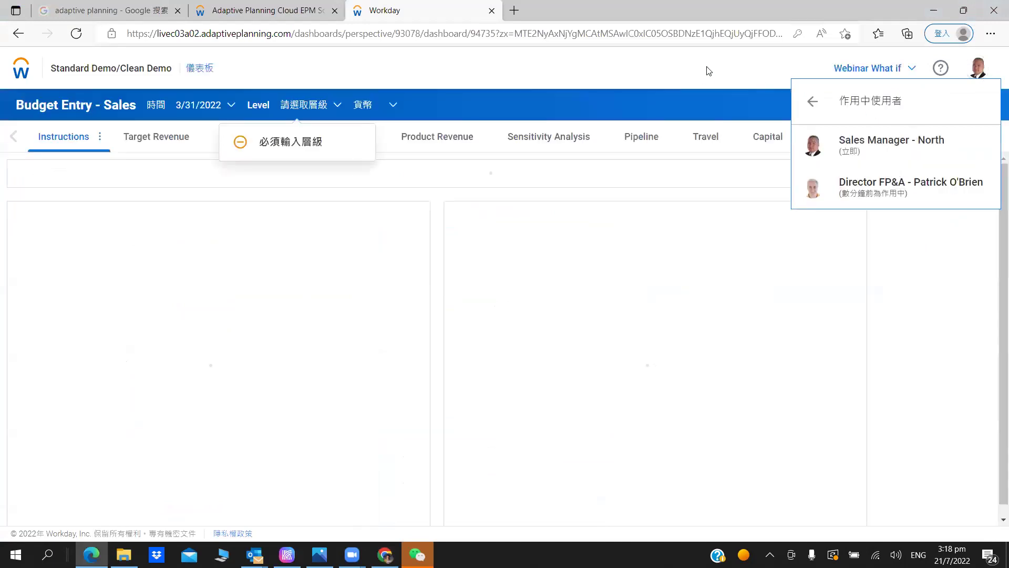
click(8, 68)
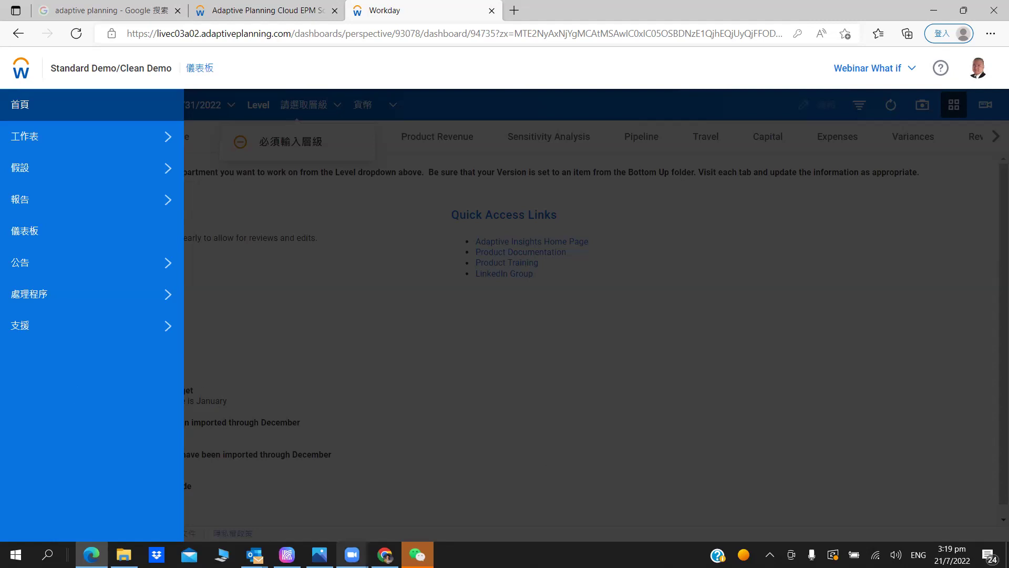
Compare the process lists of the Chrome and Edge accounts, and open 004-Sales Manager Plan as the sales manager.
click(385, 555)
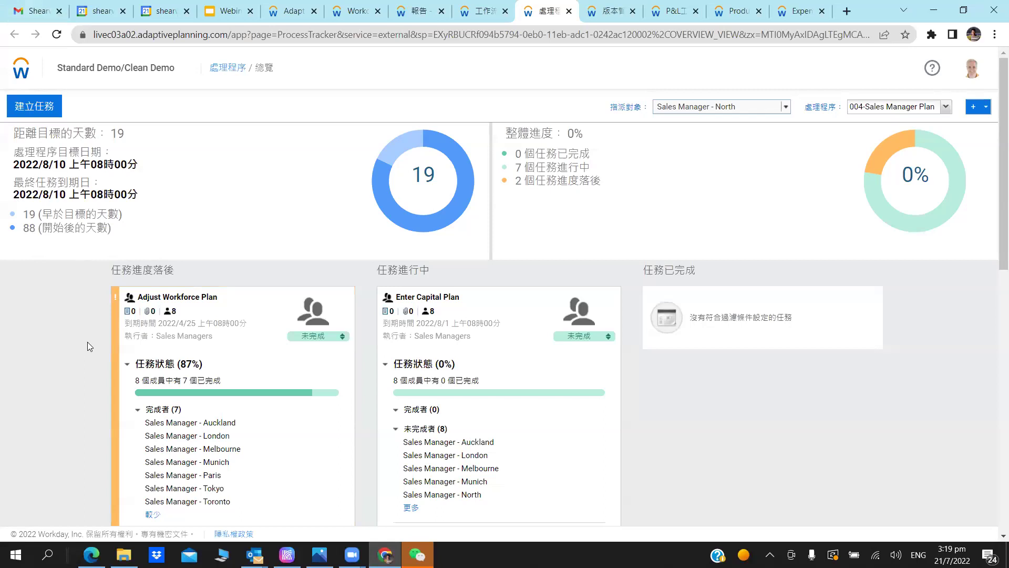
click(21, 67)
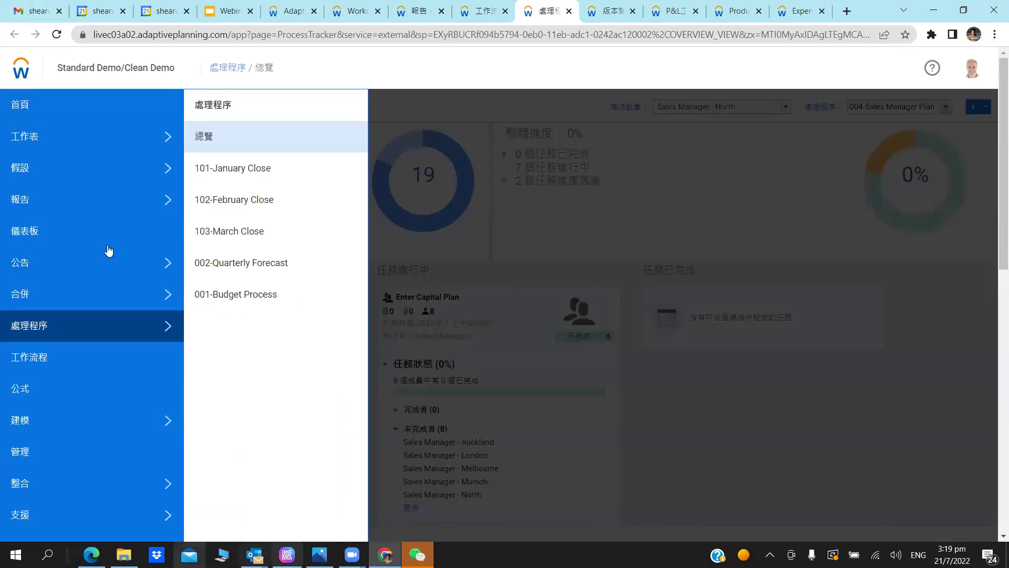
key(alt+Tab)
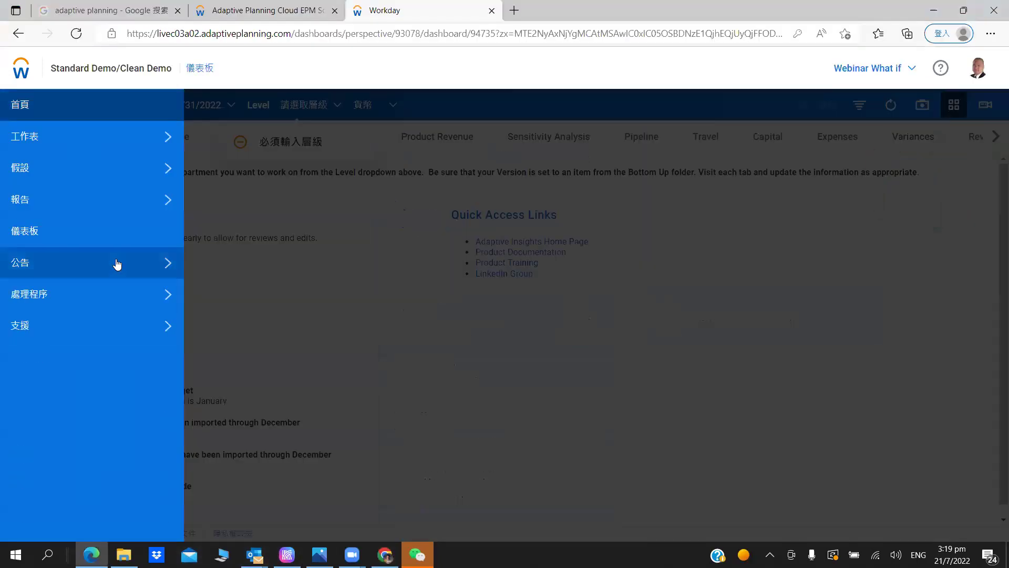
click(165, 297)
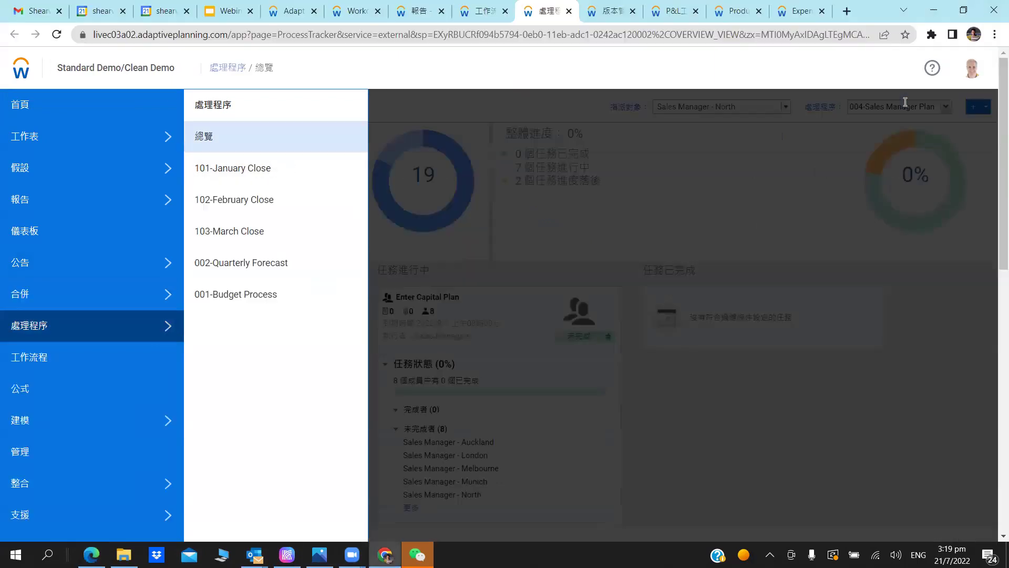
click(905, 101)
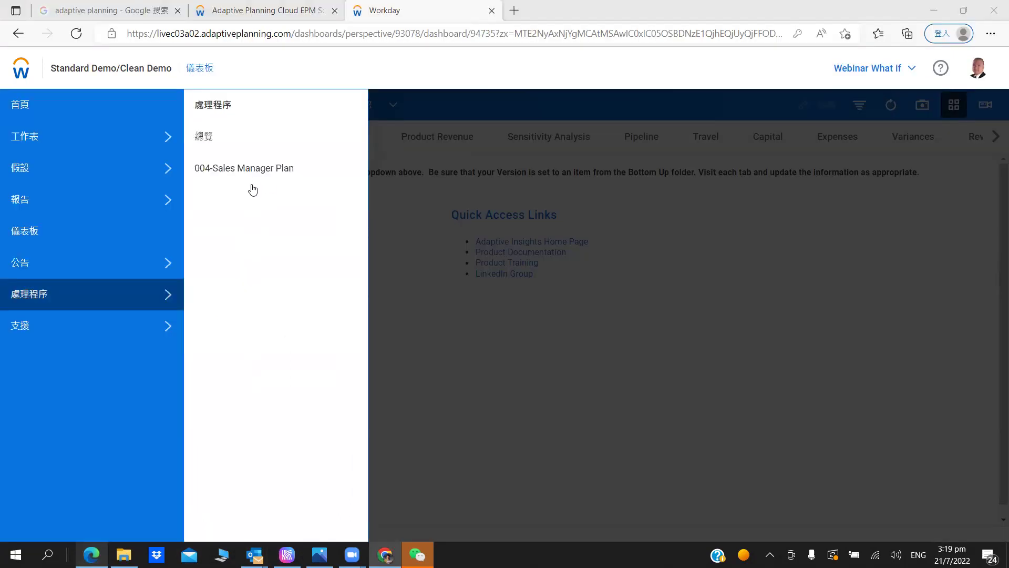
click(254, 178)
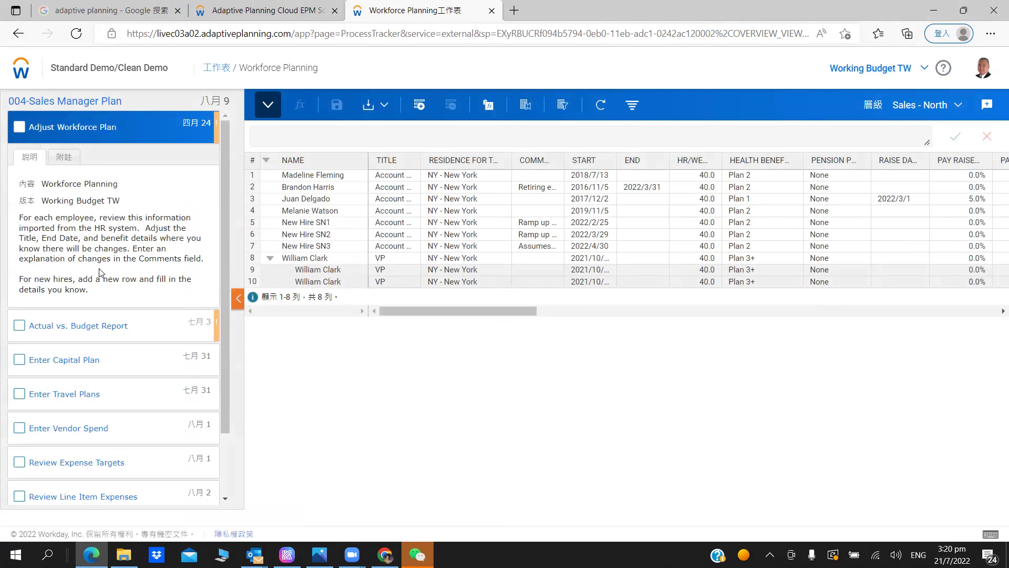
Examine the 004-Sales Manager Plan task list and the instructions for Adjust Workforce Plan.
scroll(120, 138, down, 2)
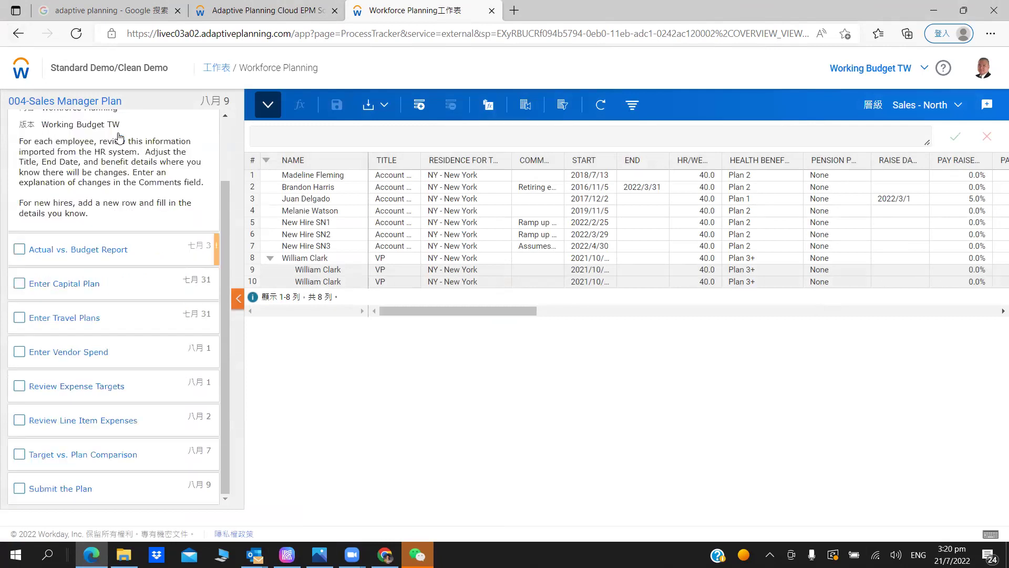
scroll(123, 187, up, 2)
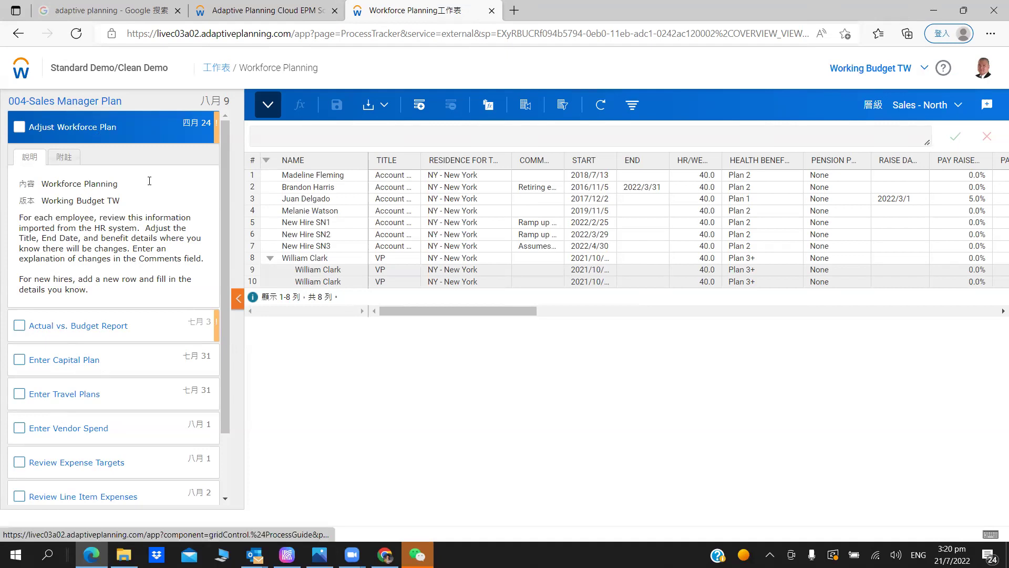
scroll(68, 305, down, 3)
scroll(38, 211, up, 3)
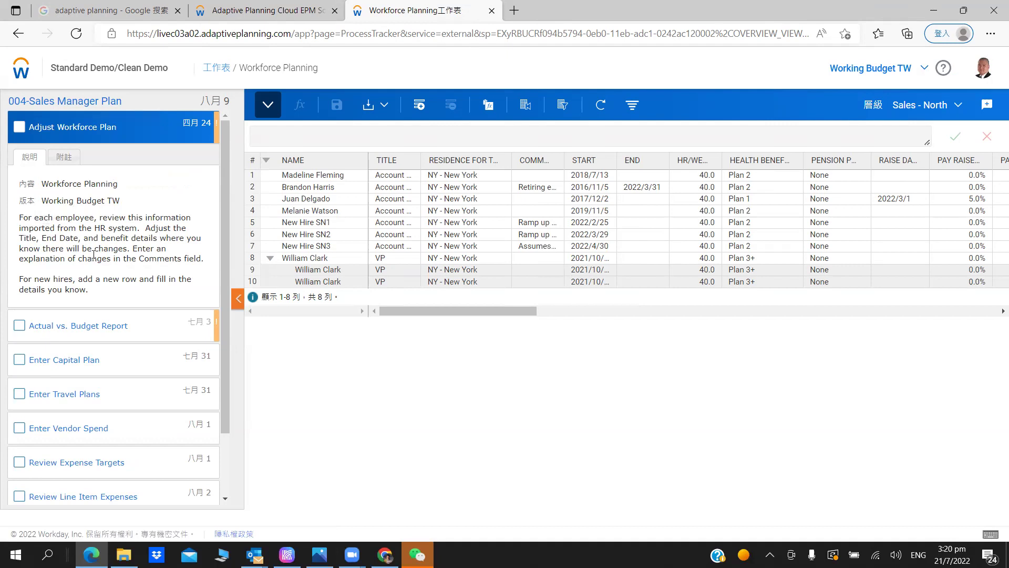
View the notes area of the Adjust Workforce Plan task and return to its instructions.
click(64, 156)
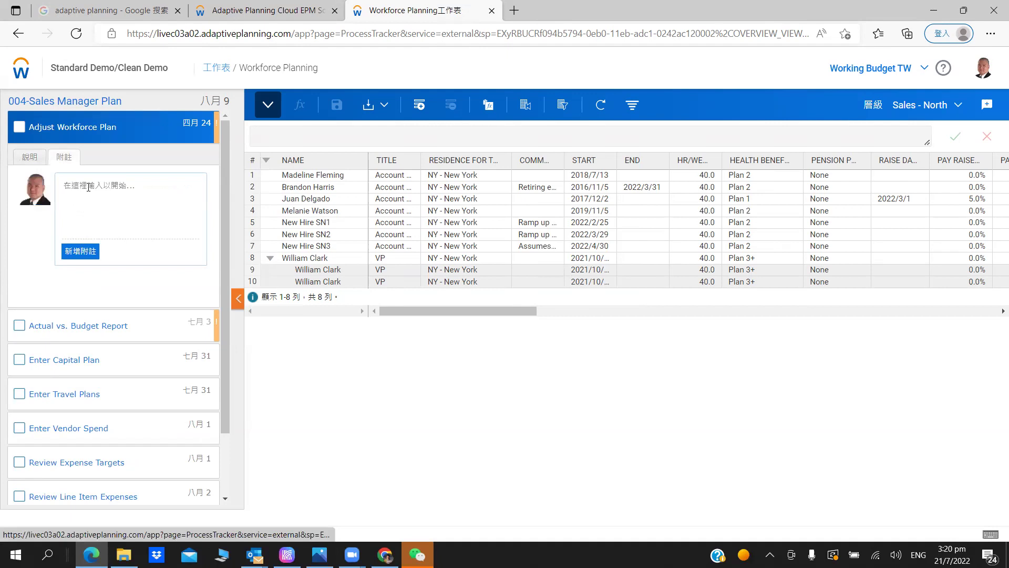
click(33, 160)
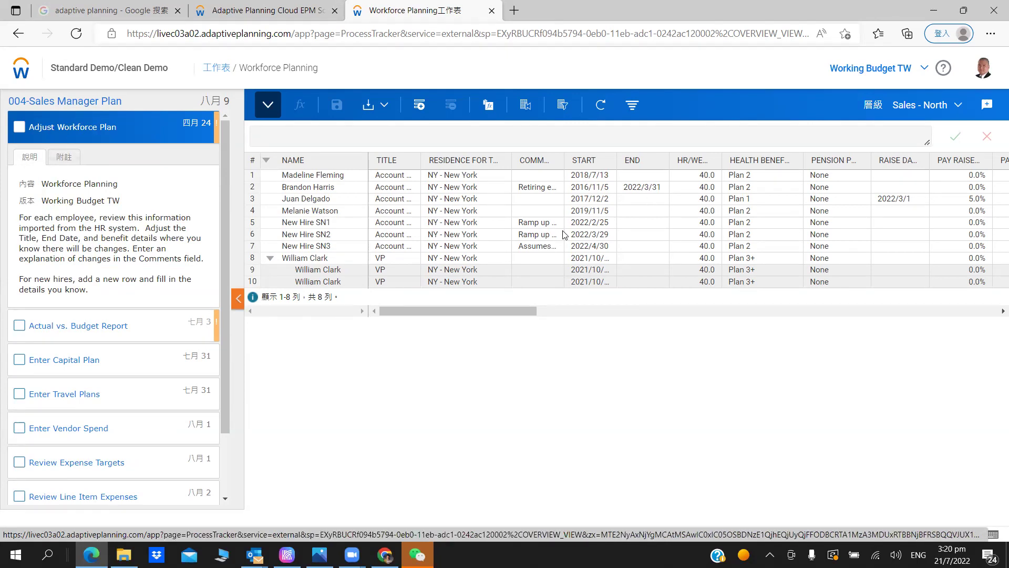
Add a blank employee row to the workforce planning sheet and remove it again.
click(385, 301)
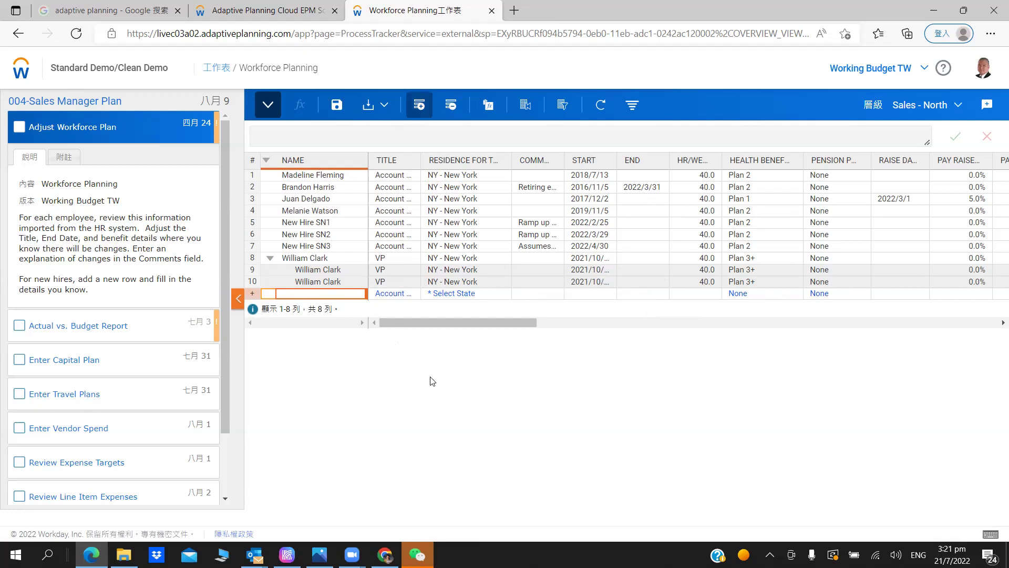
key(Delete)
key(Return)
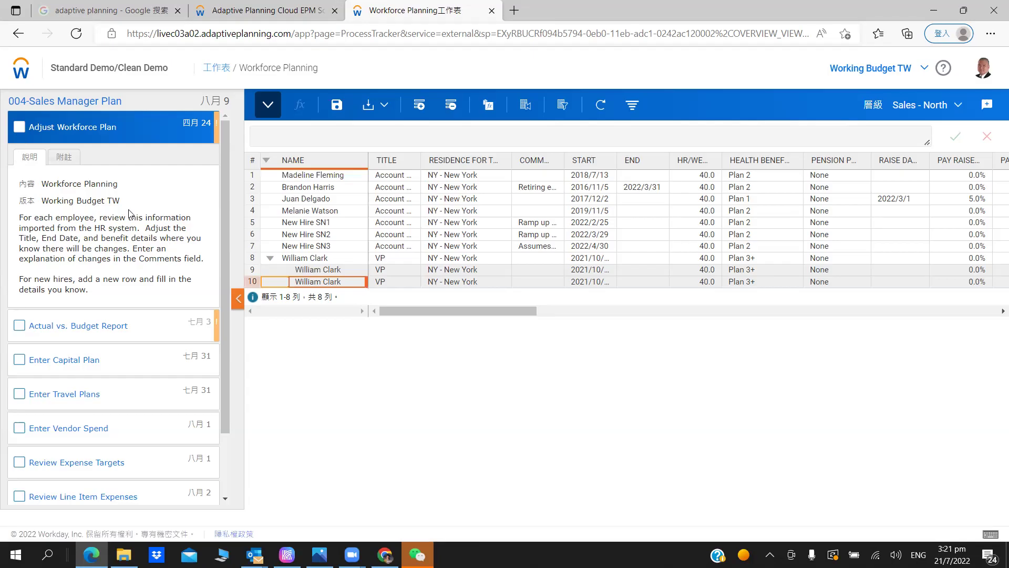
Mark Adjust Workforce Plan as complete, and open the Actual vs. Budget Report task and mark it complete too.
click(126, 329)
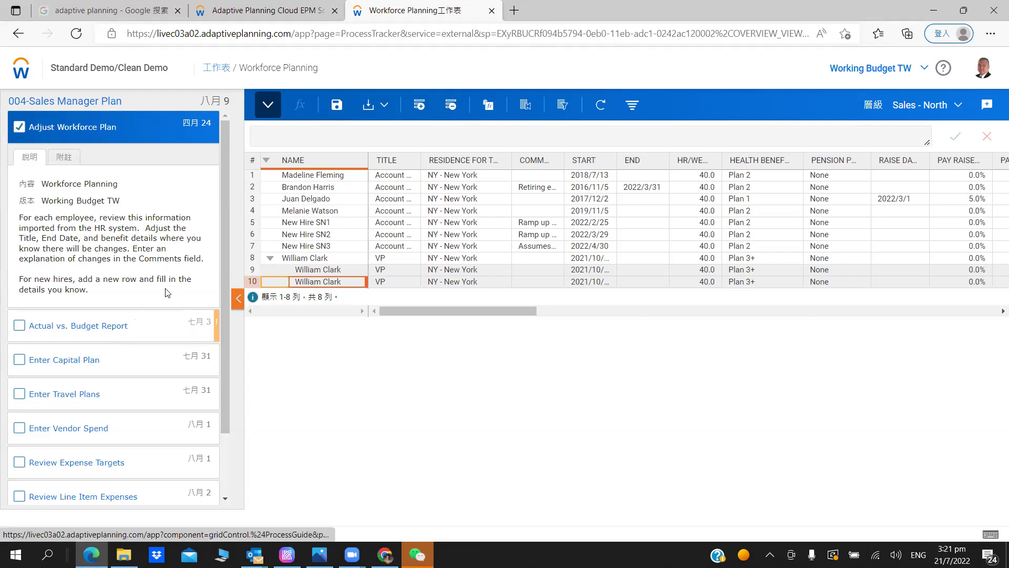
click(579, 106)
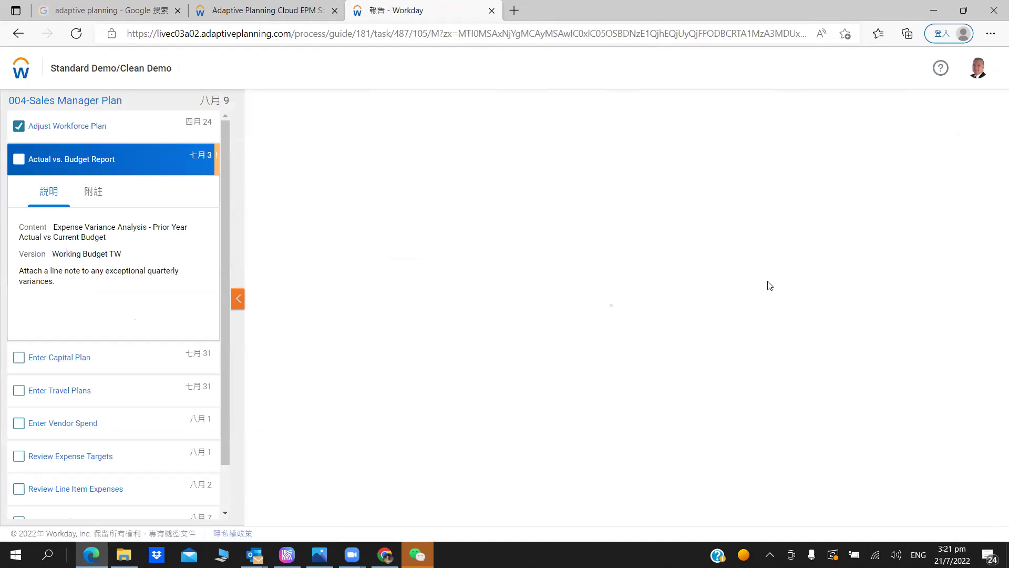
click(15, 163)
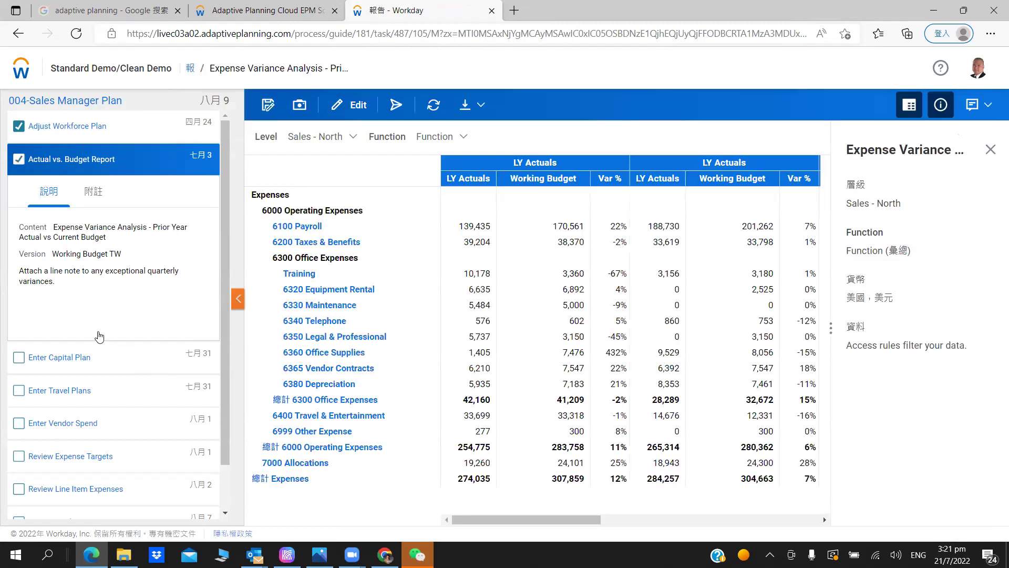
Mark the remaining tasks from Enter Capital Plan through Target vs. Plan Comparison as complete, and open Submit the Plan.
scroll(110, 294, down, 1)
scroll(133, 268, up, 1)
scroll(136, 265, down, 1)
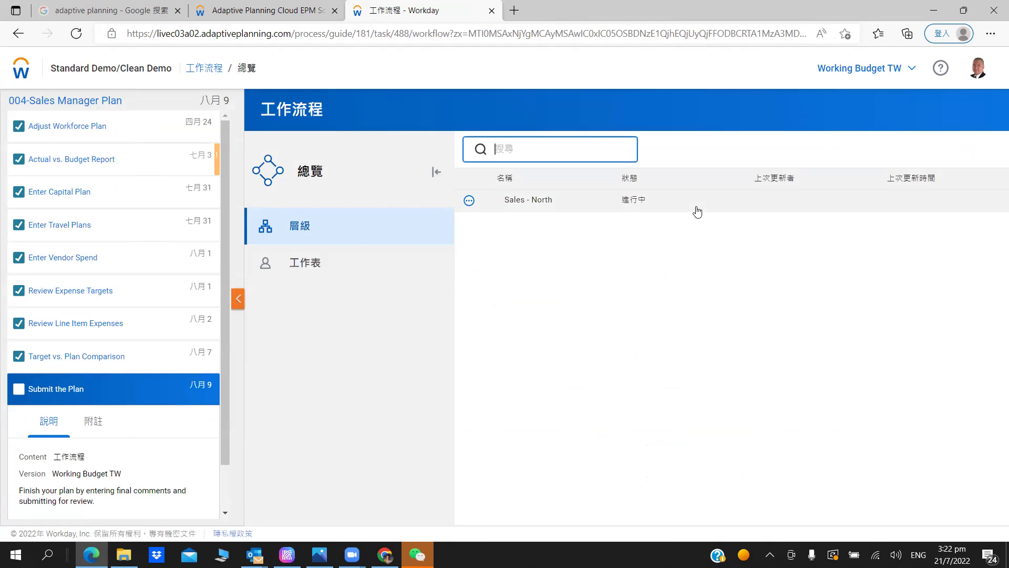
Save the workflow comment "Hi Boss, my job is done, please review" for Sales - North and submit the level.
click(592, 209)
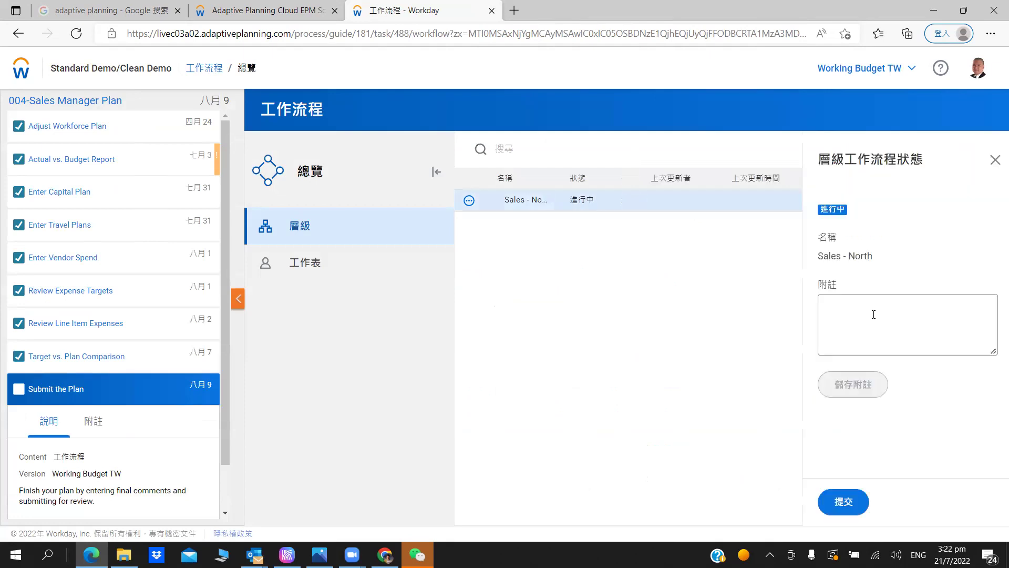
click(874, 314)
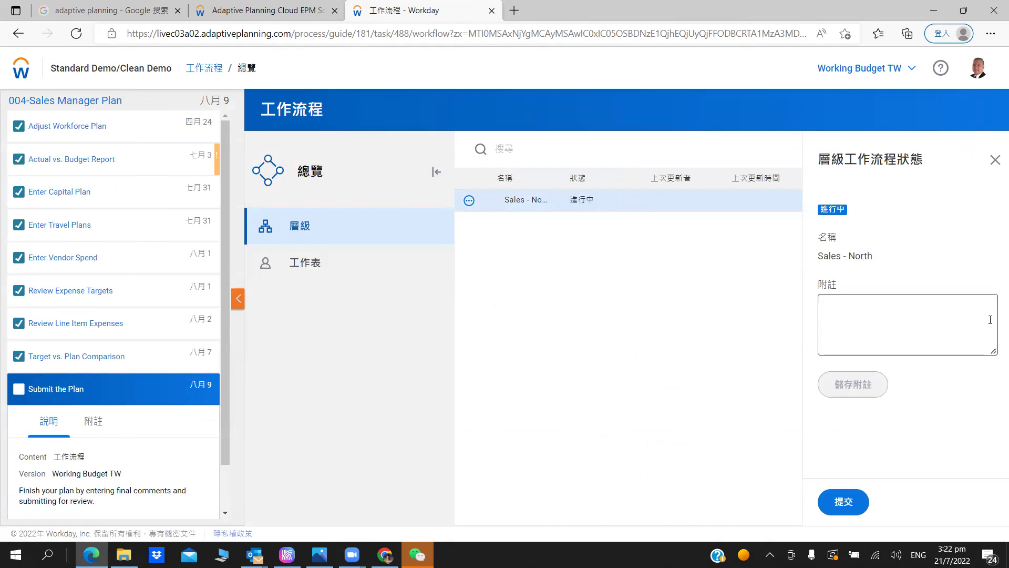
text(Hi)
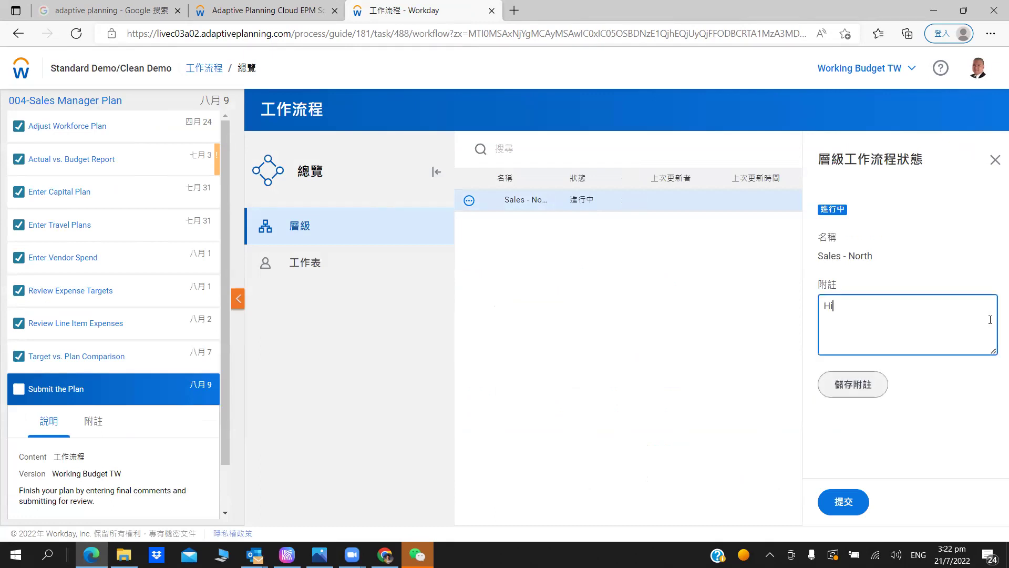
text( Boss,  )
text(my job is done,)
text( please review)
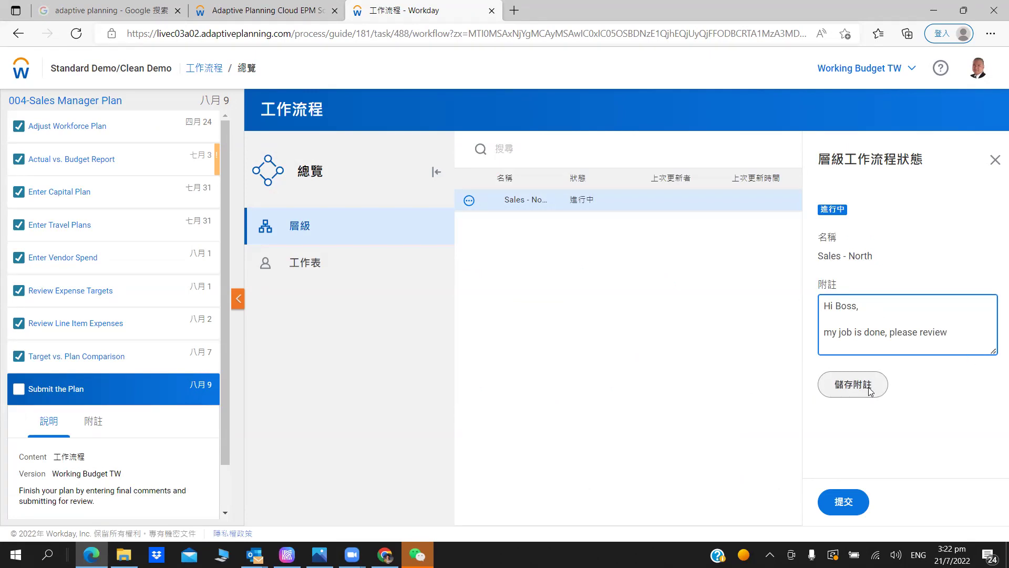
key(Tab)
key(Return)
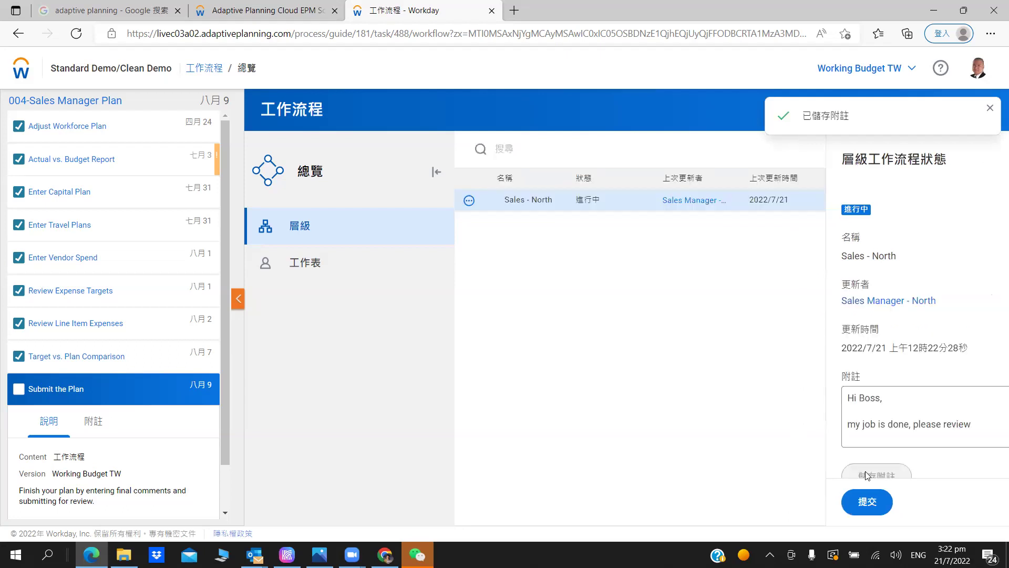
key(Tab)
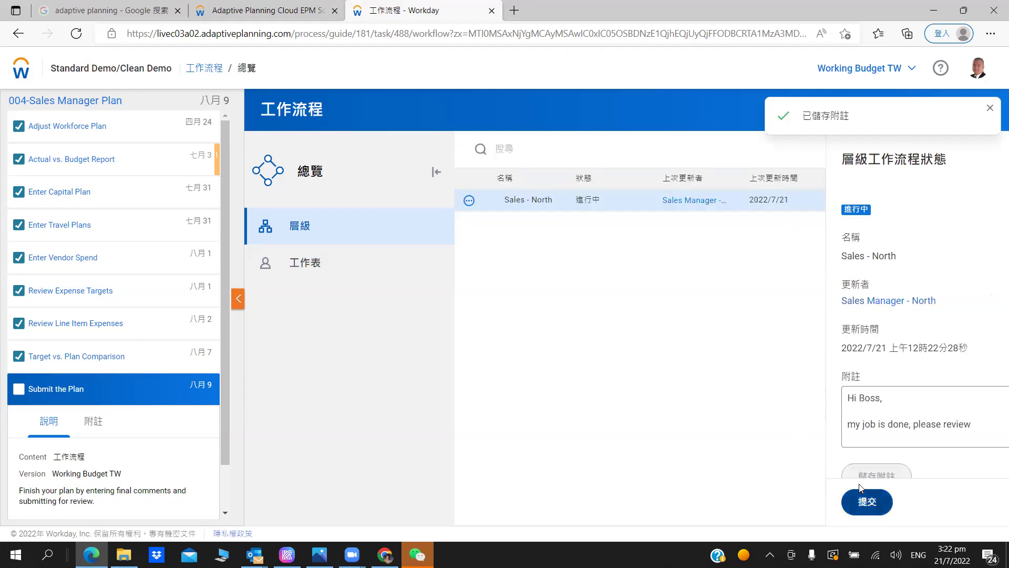
key(Return)
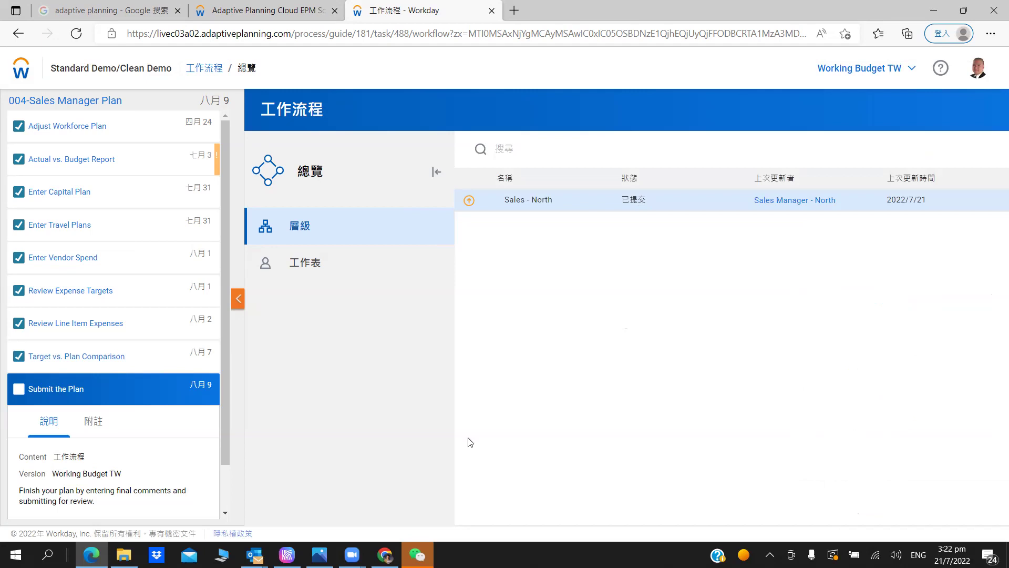
In the director's Chrome session, refresh the process tracker and examine which sales managers have completed the Actual vs. Budget Report.
key(alt+Tab)
click(55, 35)
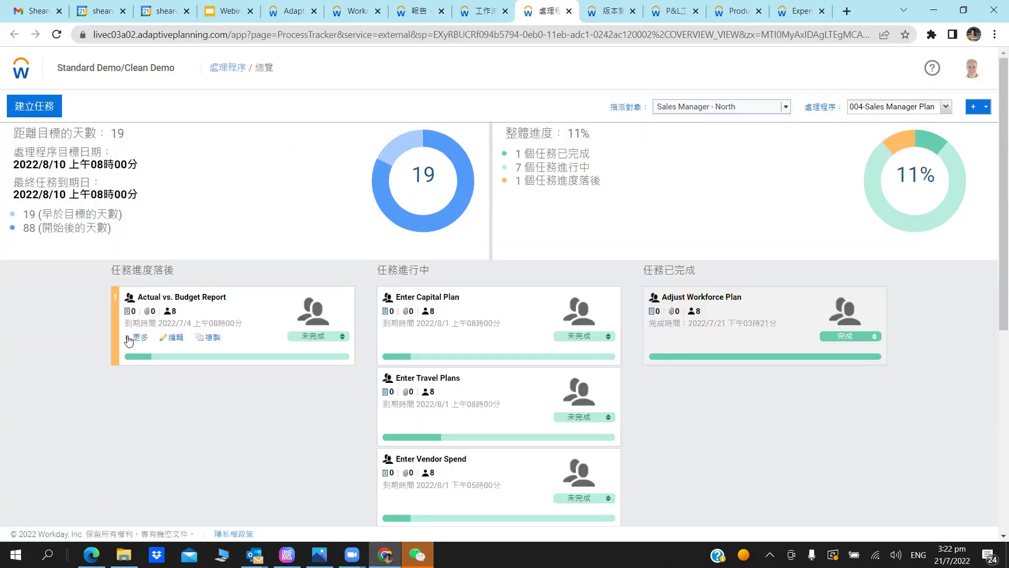
click(129, 342)
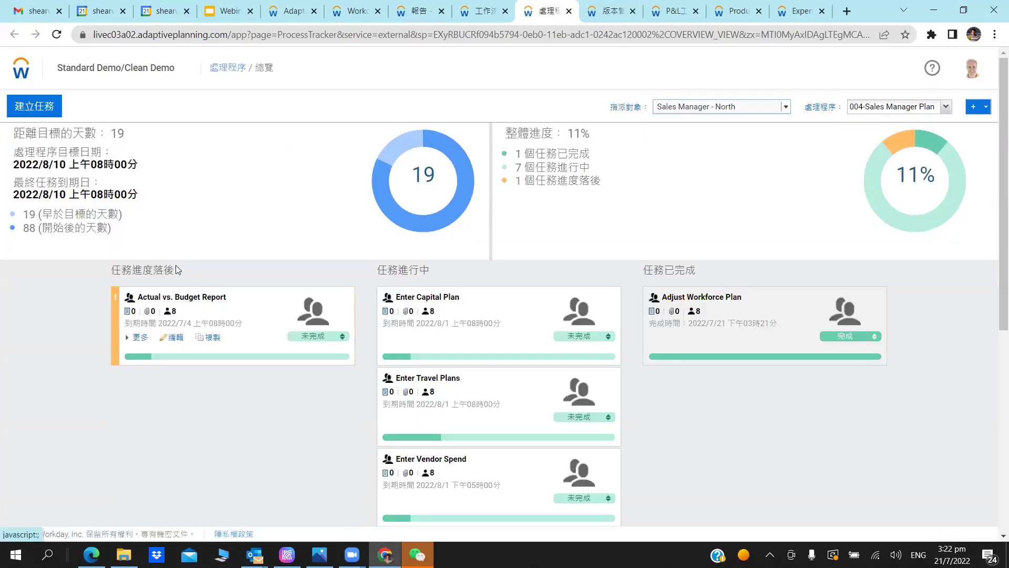
scroll(158, 260, down, 4)
scroll(146, 256, down, 1)
click(150, 257)
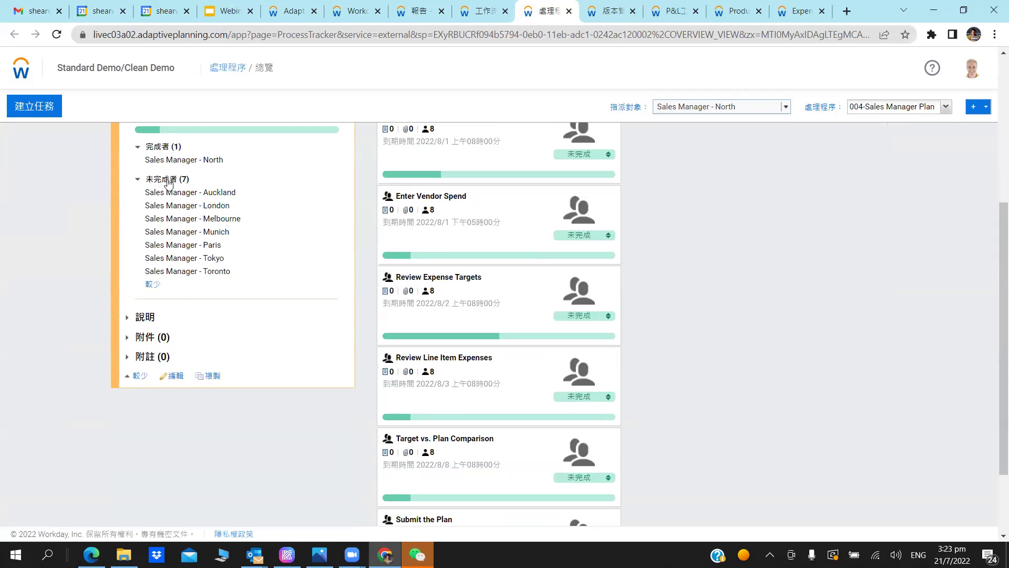
scroll(169, 313, up, 3)
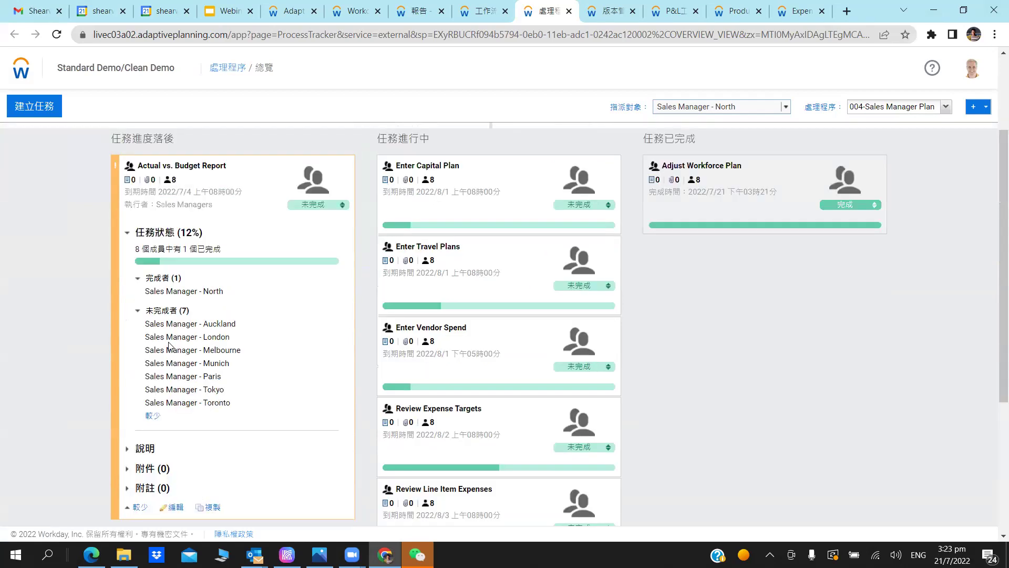
click(138, 278)
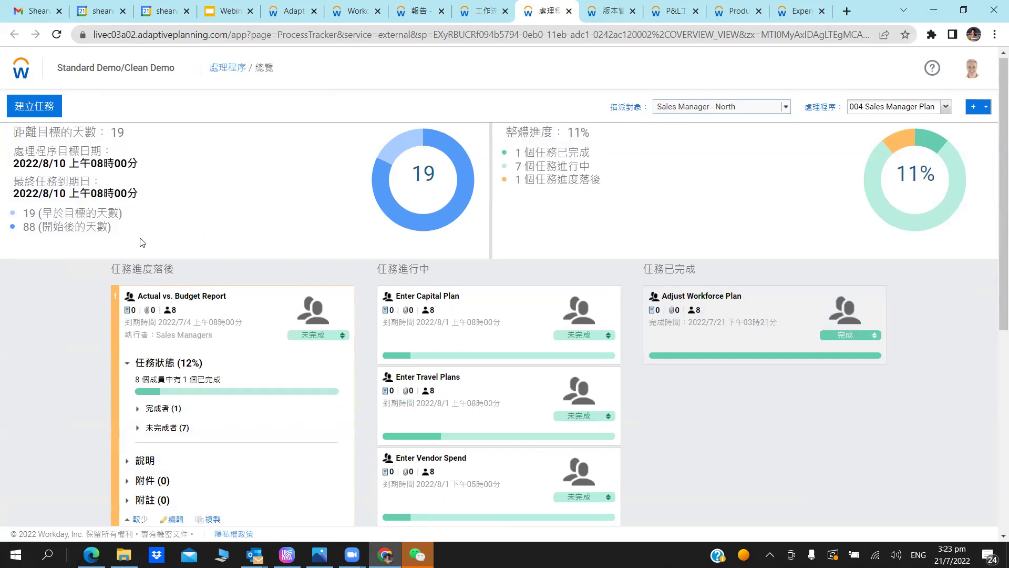
scroll(160, 247, down, 3)
click(157, 232)
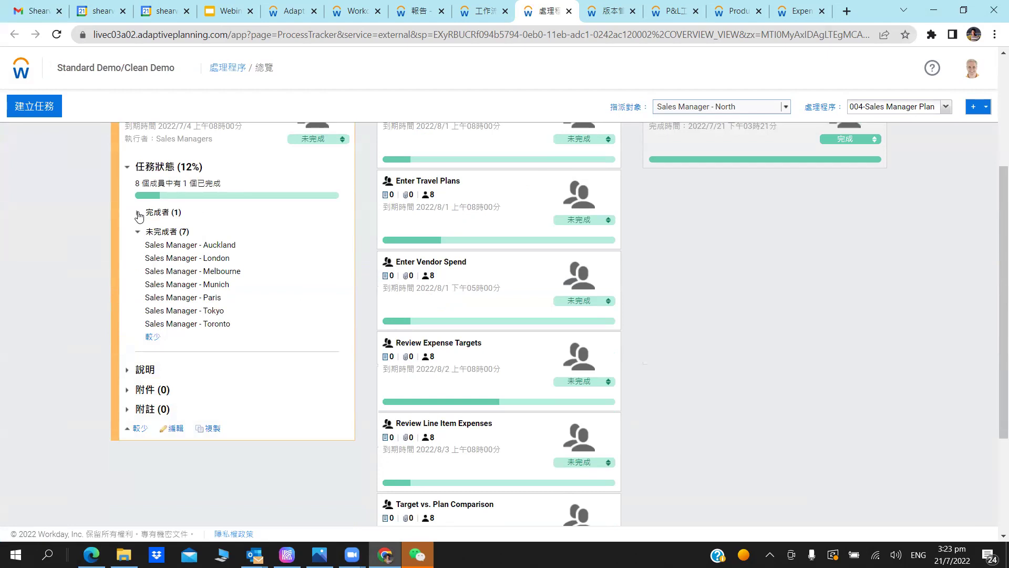
click(171, 231)
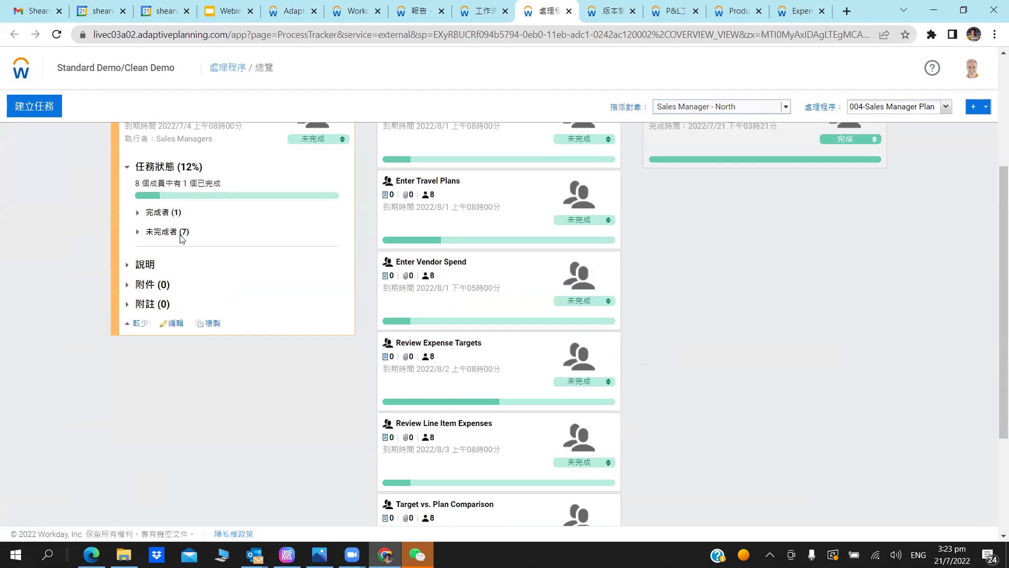
click(158, 213)
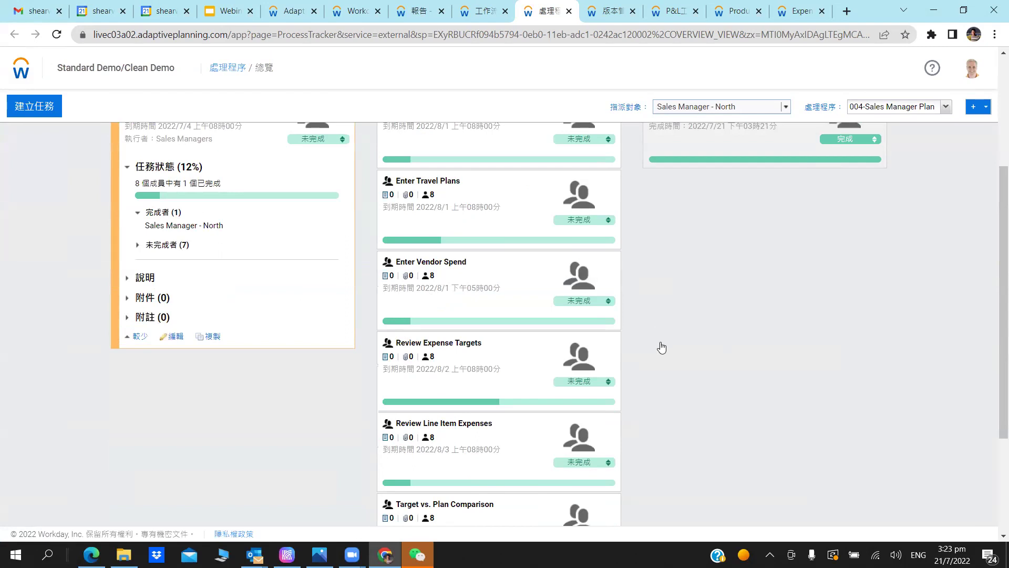
Expand the completed Adjust Workforce Plan task and examine which group members have finished it.
scroll(660, 345, up, 4)
click(704, 308)
scroll(682, 307, down, 3)
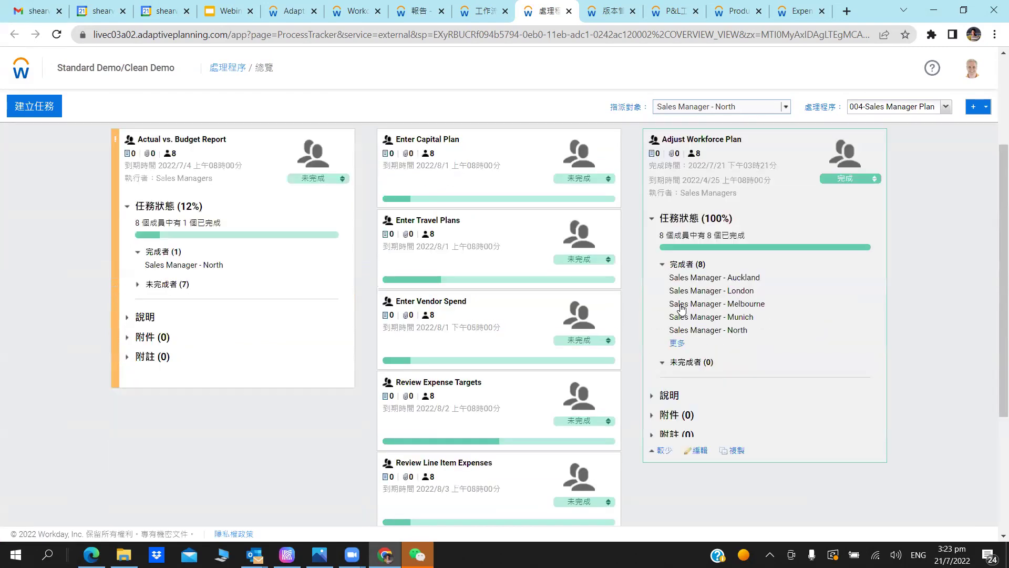
scroll(684, 313, down, 1)
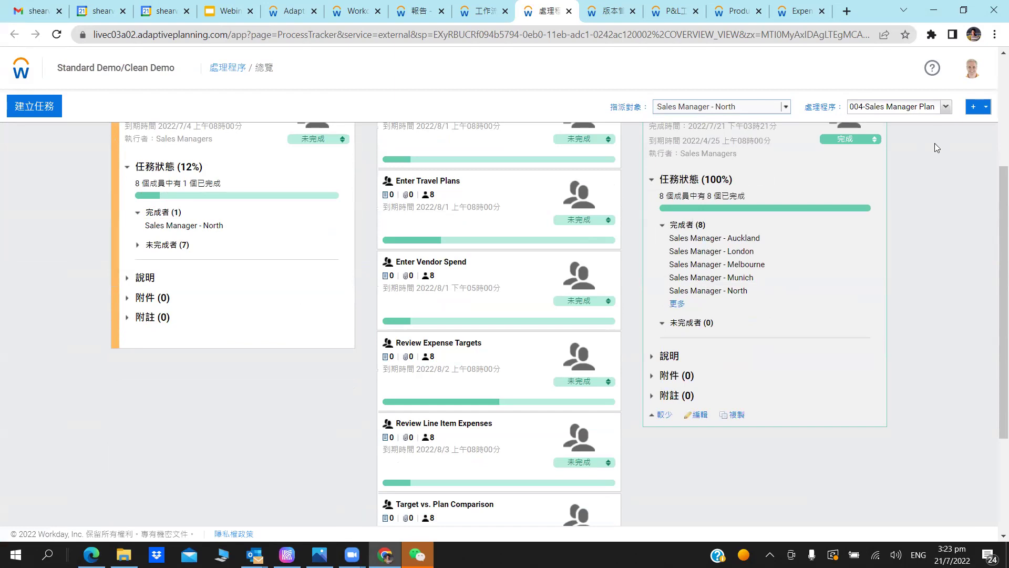
scroll(935, 143, up, 5)
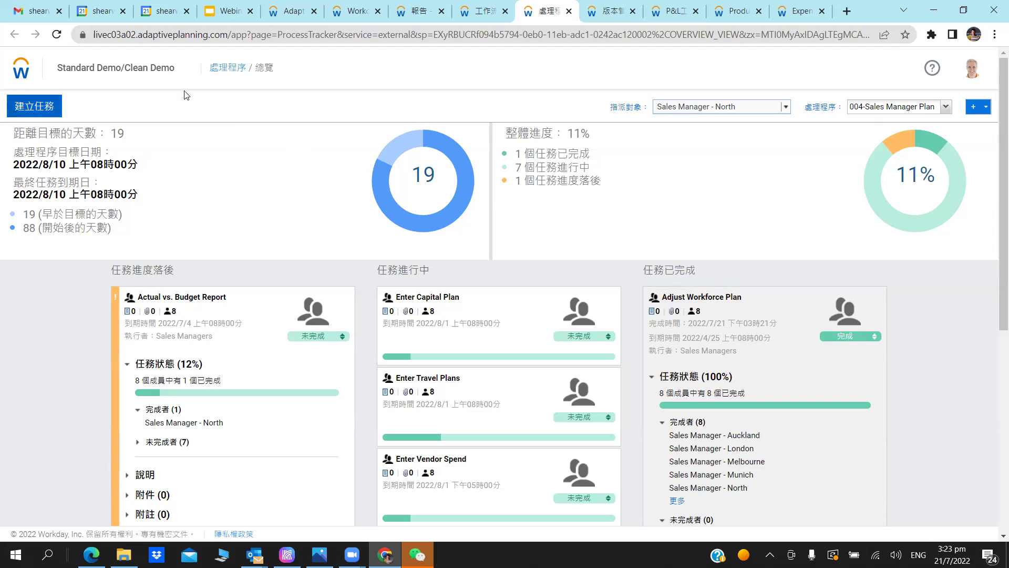
Open the Workflow overview in a new browser tab and switch to it.
click(21, 67)
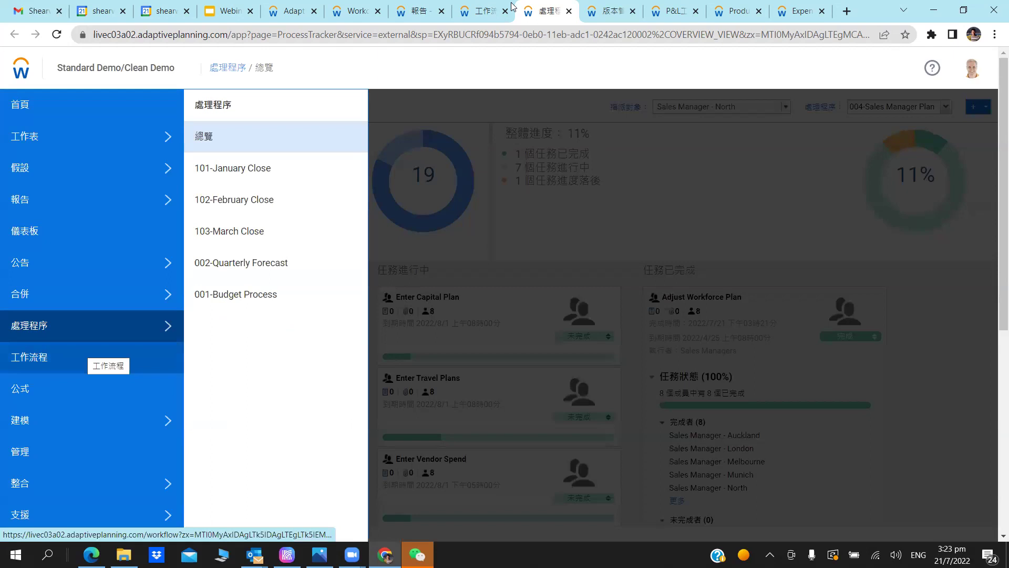
key(shift+F10)
key(Return)
click(489, 11)
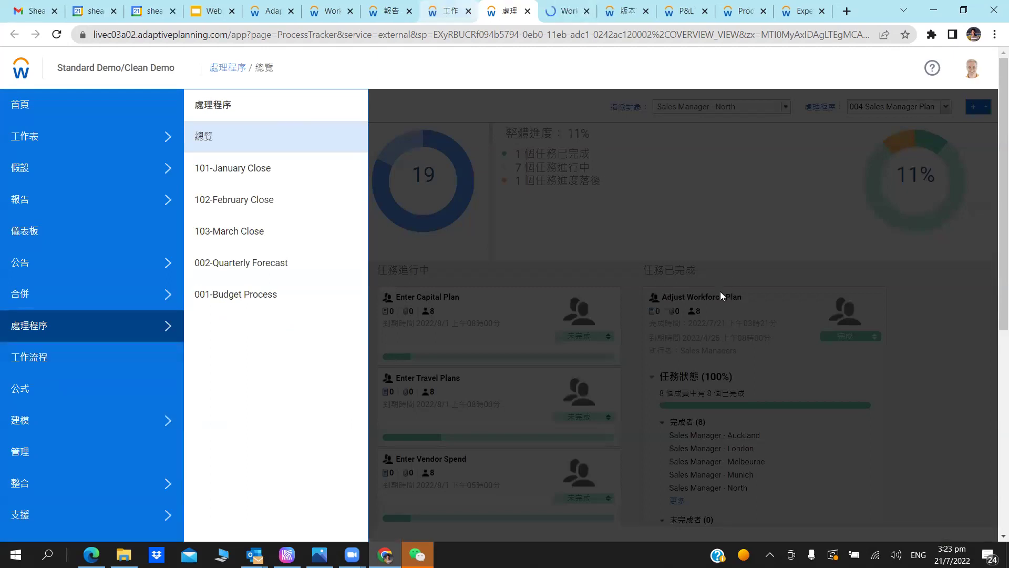
key(ctrl+Tab)
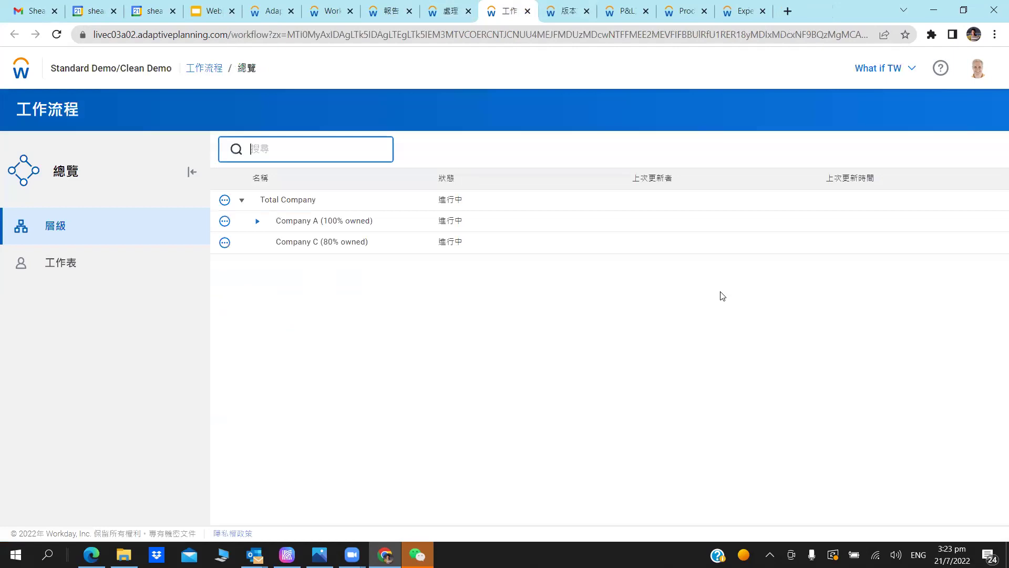
click(272, 250)
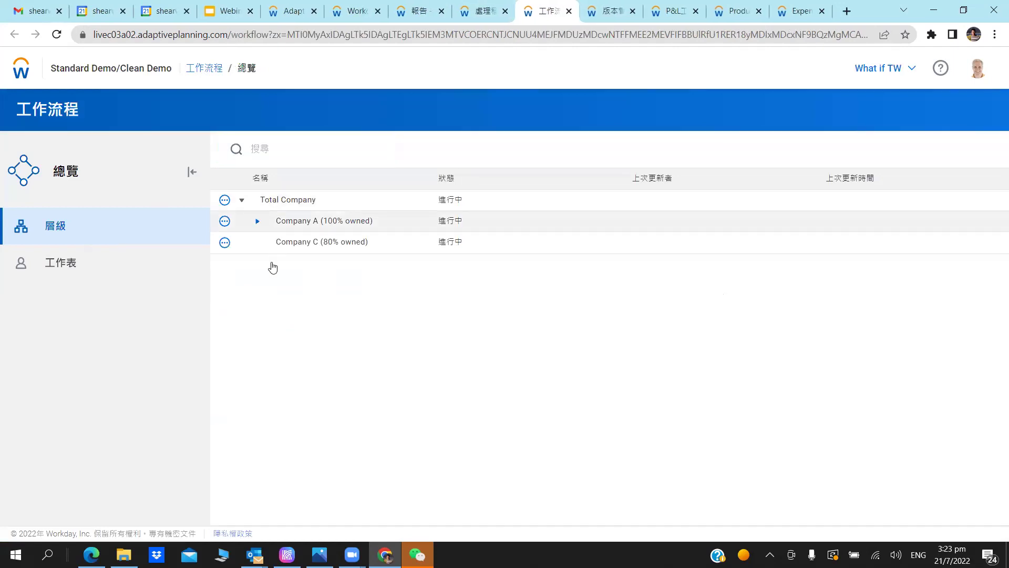
key(Right)
key(Right)
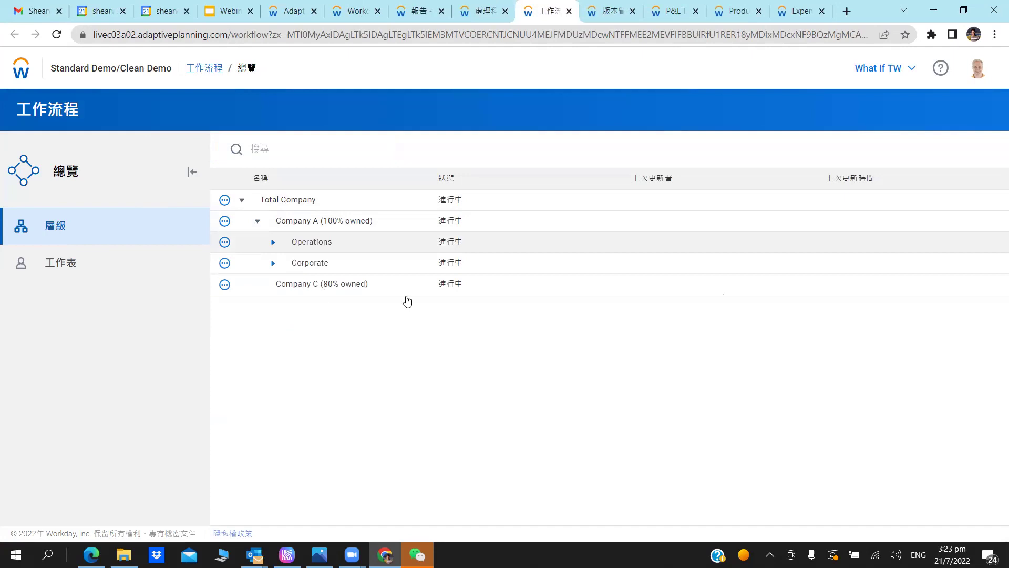
key(Right)
key(Right)
key(Right)
key(Down)
key(Down)
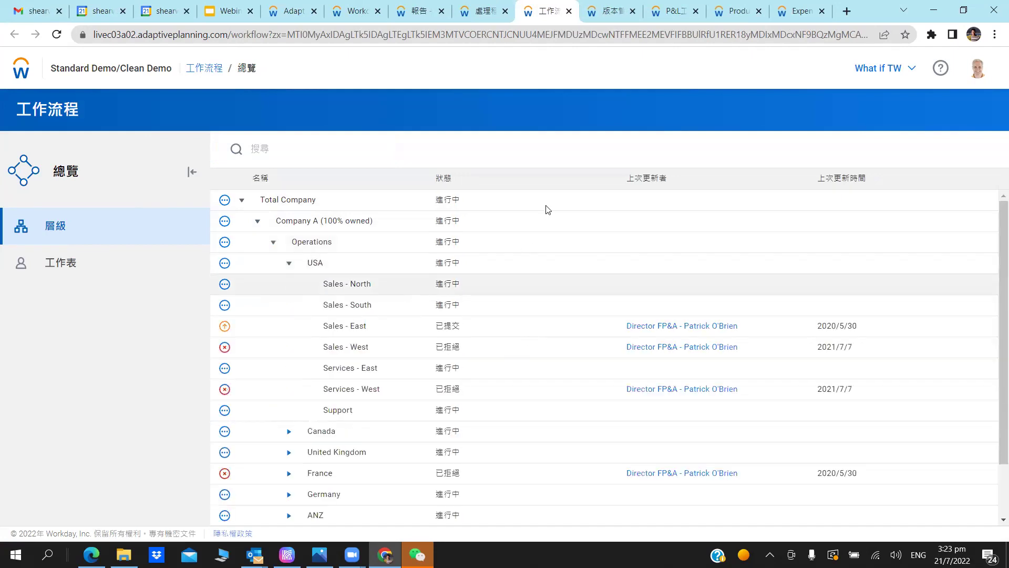
Switch the workflow overview to the Working Budget TW version and expand Company A, Operations and USA to show the sales levels.
click(911, 62)
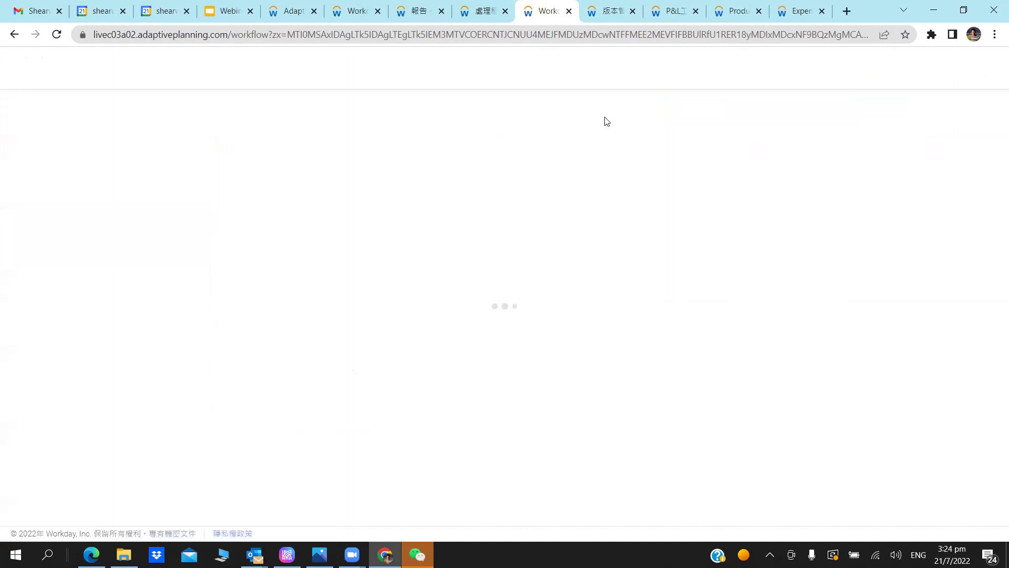
click(258, 222)
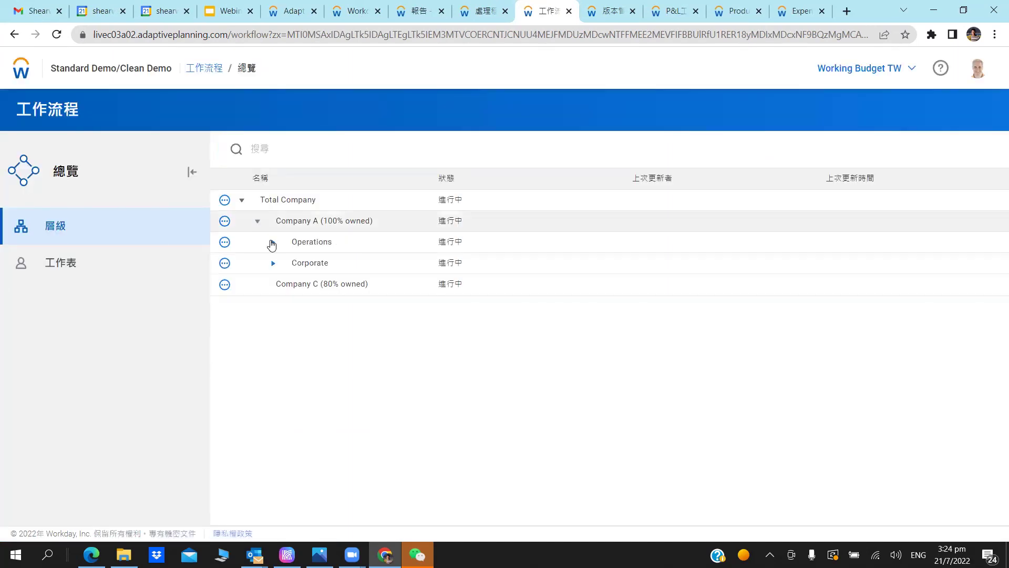
click(272, 243)
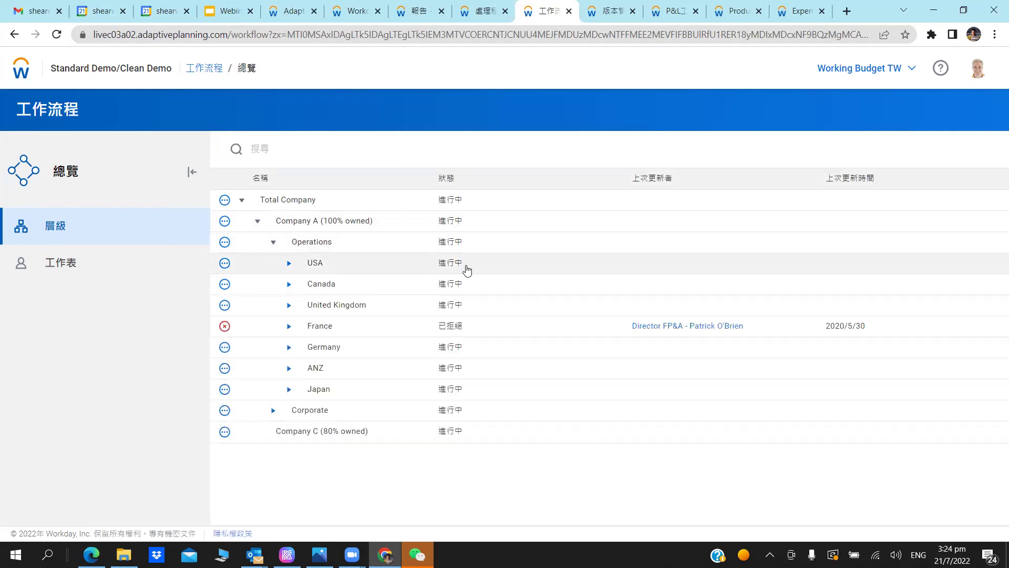
click(289, 262)
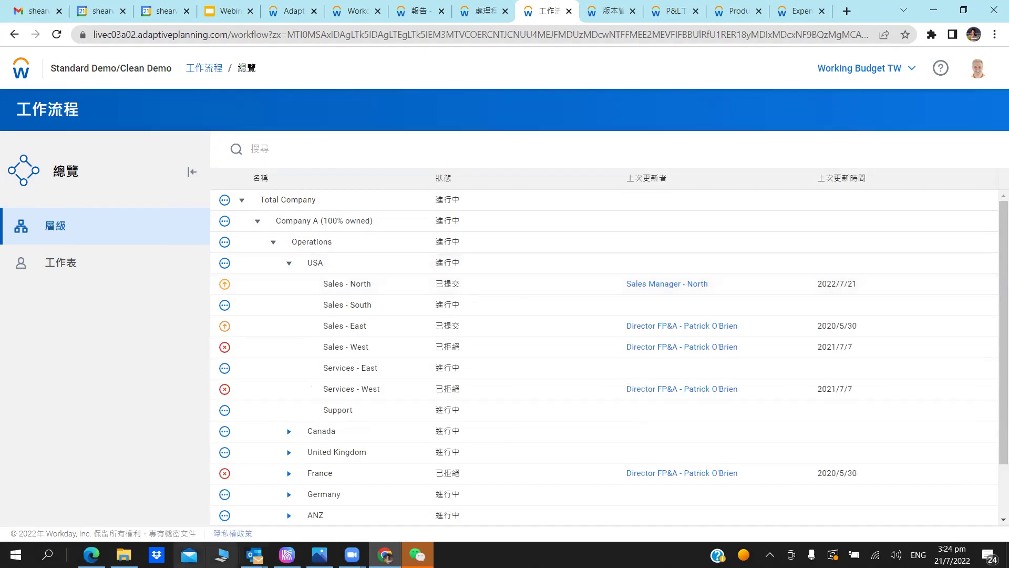
Check the submitted level in the sales manager's Edge session, and open the Sales - North workflow status and comment in the director's Chrome session.
key(alt+Tab)
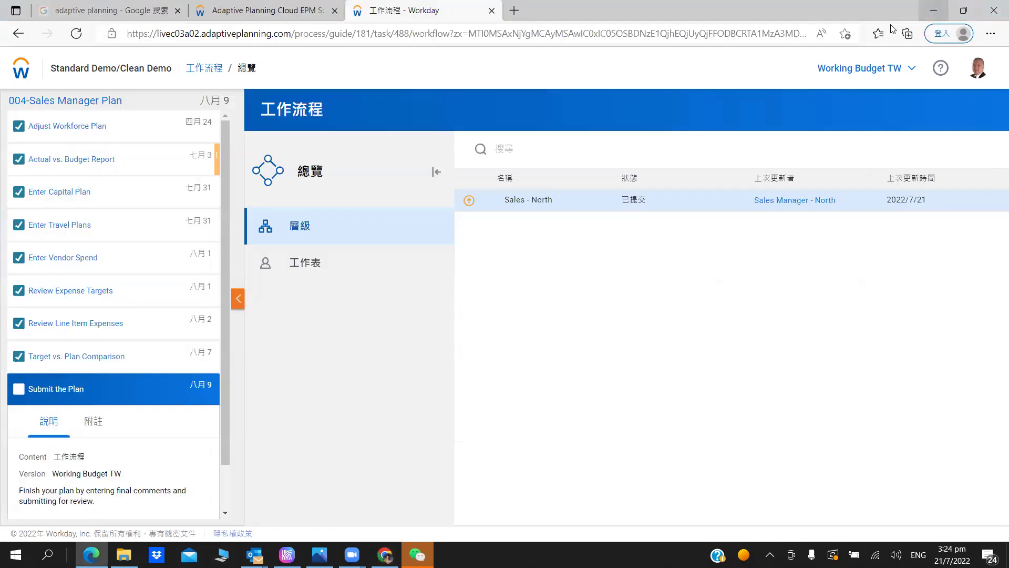
key(alt+Tab)
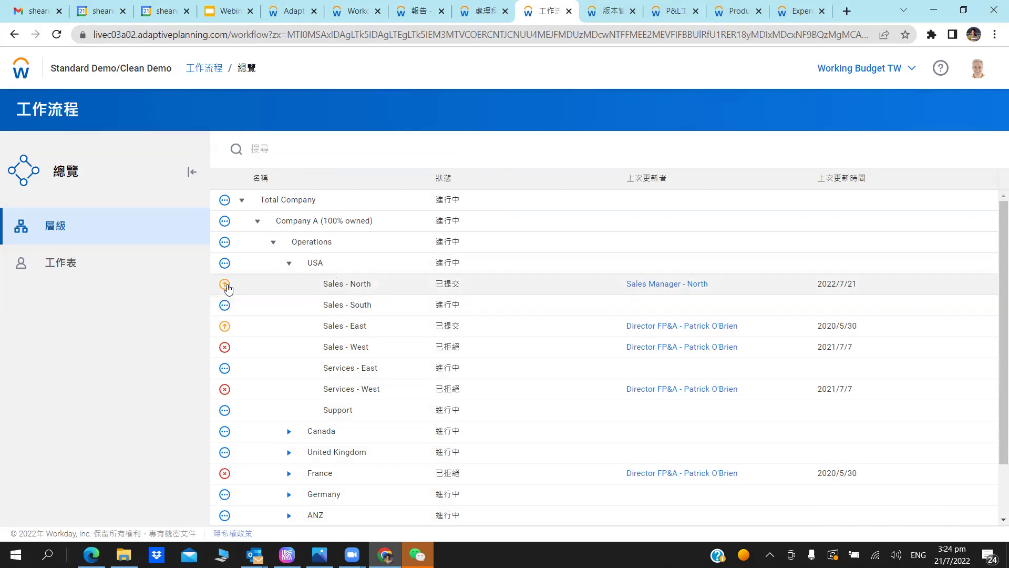
click(478, 285)
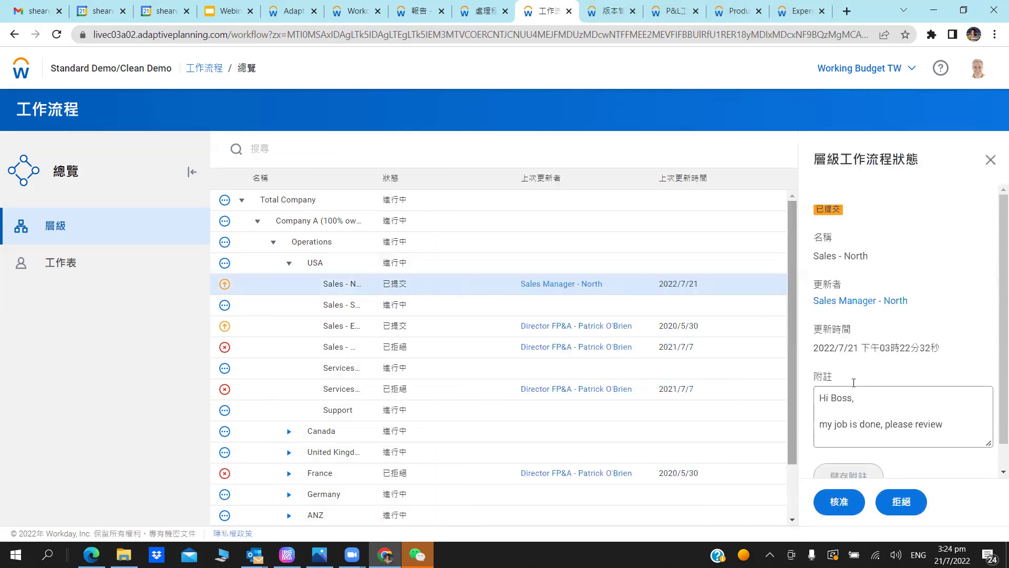
scroll(854, 382, down, 1)
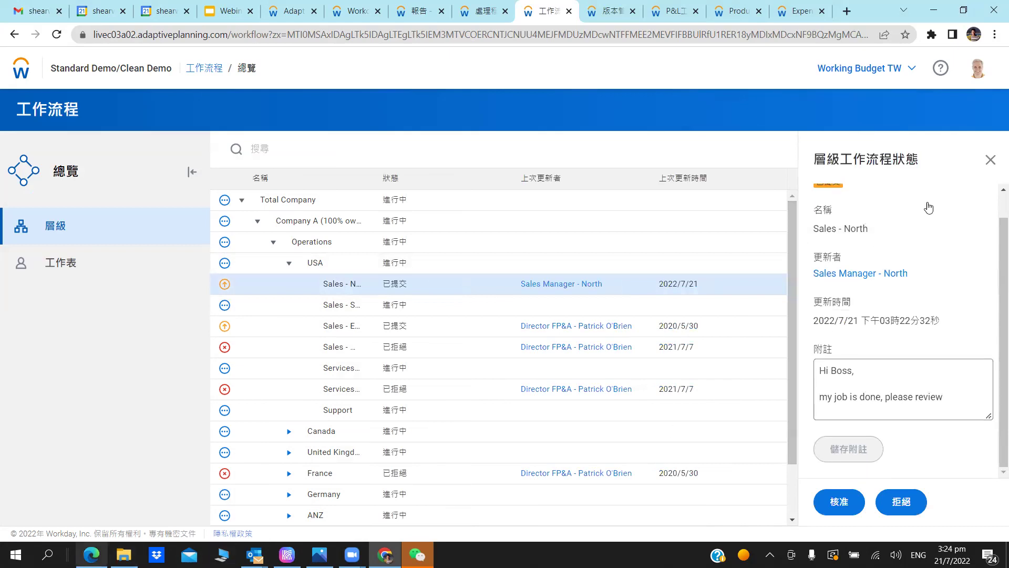
Compare the Sales - North status details and available actions in the sales manager's Edge session, and return to the director's Chrome session.
key(alt+Tab)
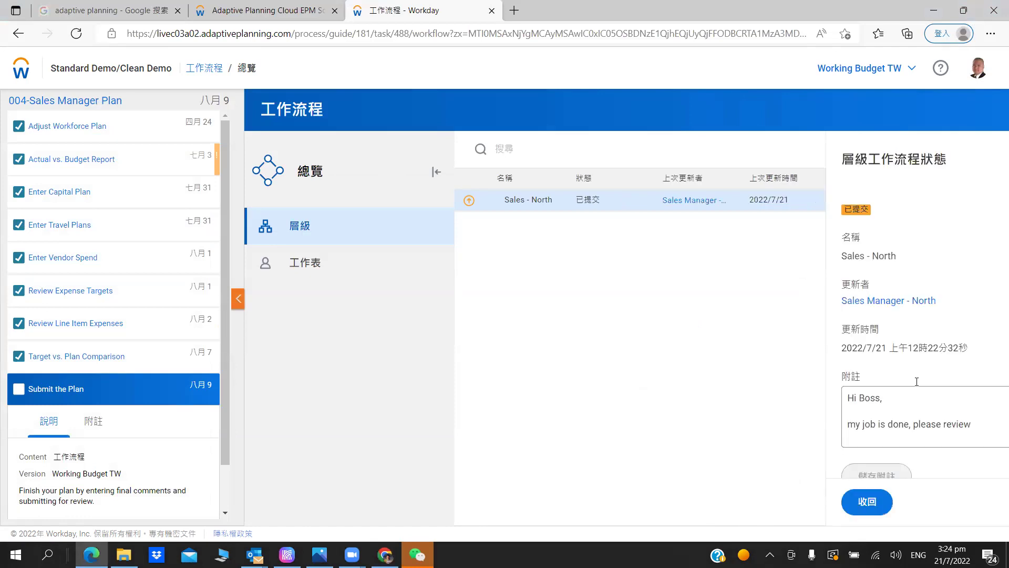
scroll(917, 382, down, 1)
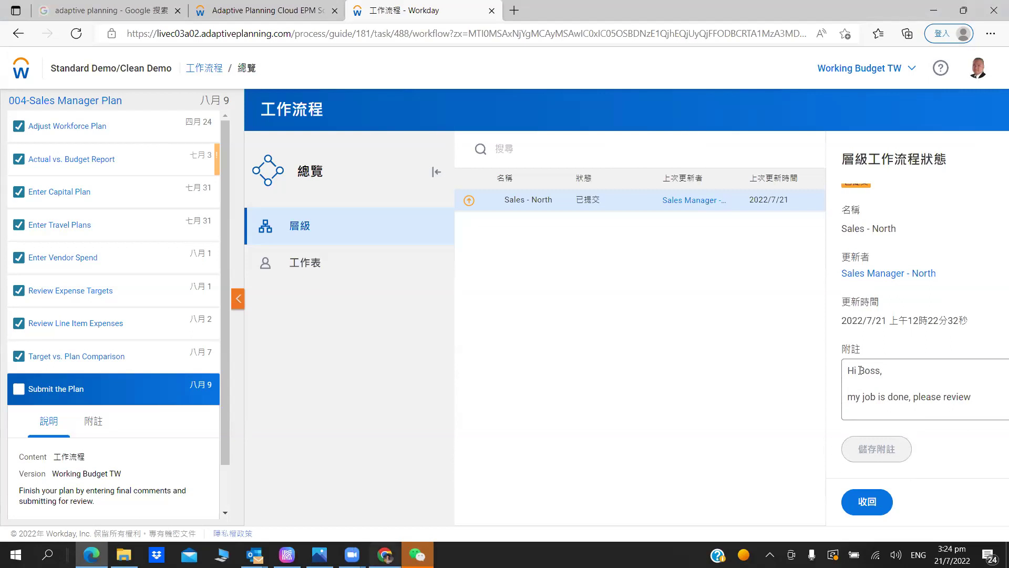
key(alt+Tab)
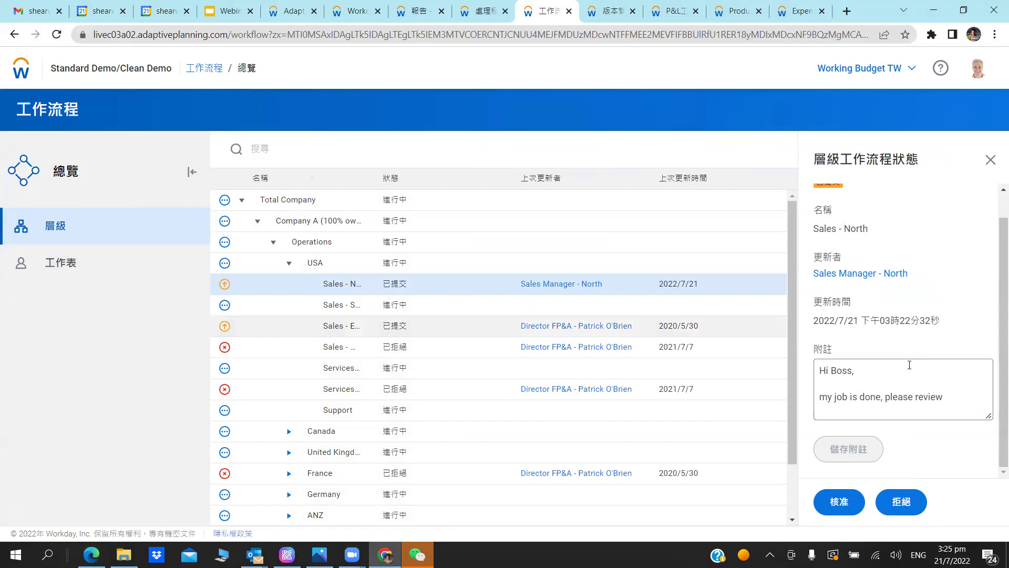
Add "Hi Sales North, your plan is approved" below the Sales - North workflow comment, save it and approve the level.
click(951, 404)
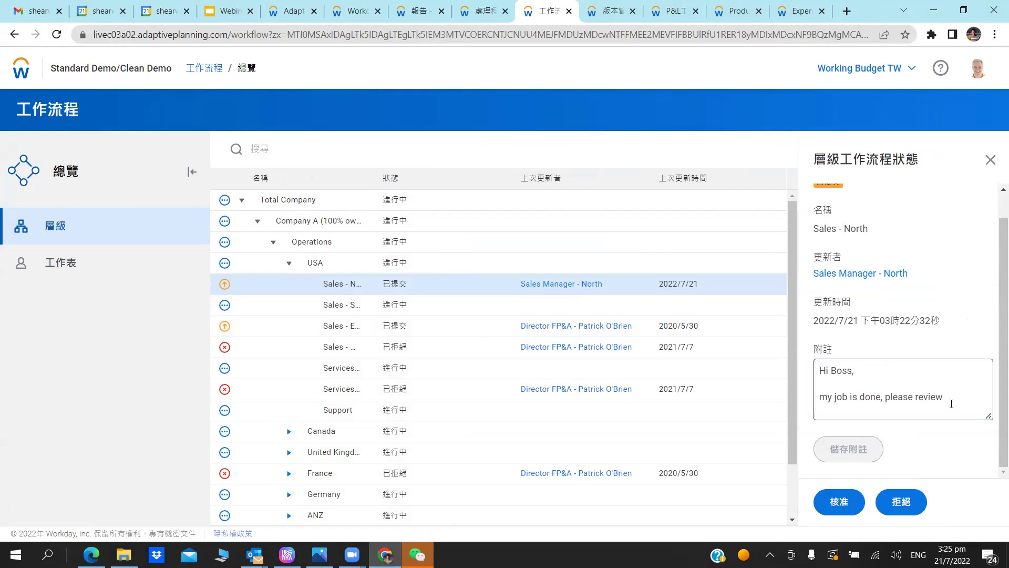
key(Return)
key(Return)
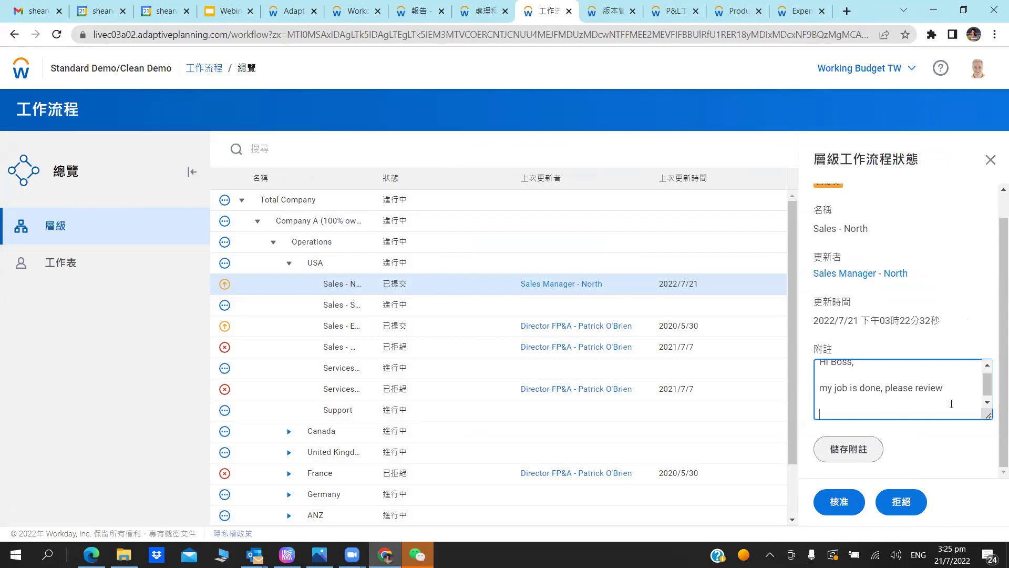
text(Hi Sales North, your plan )
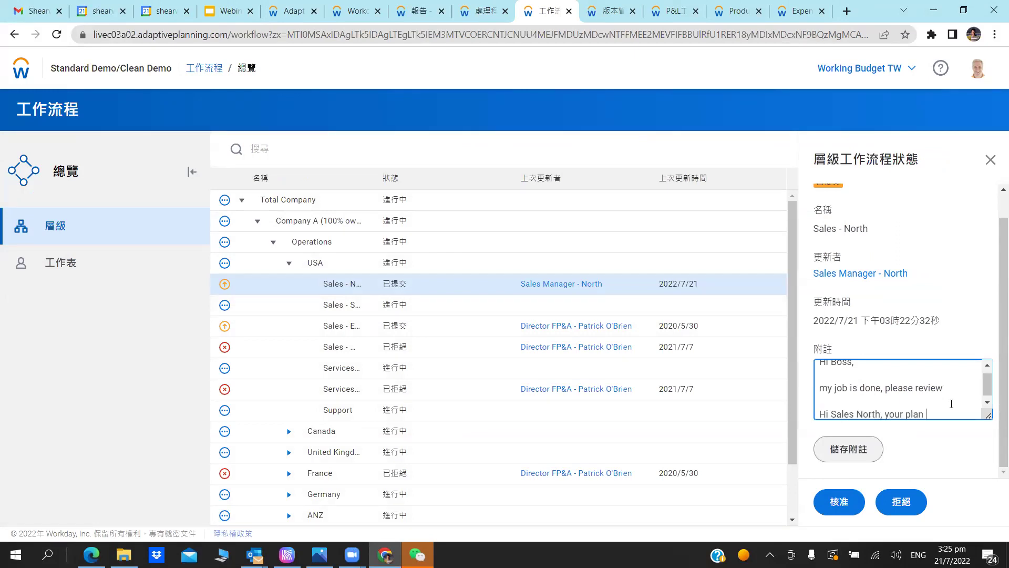
text(is approved)
click(848, 449)
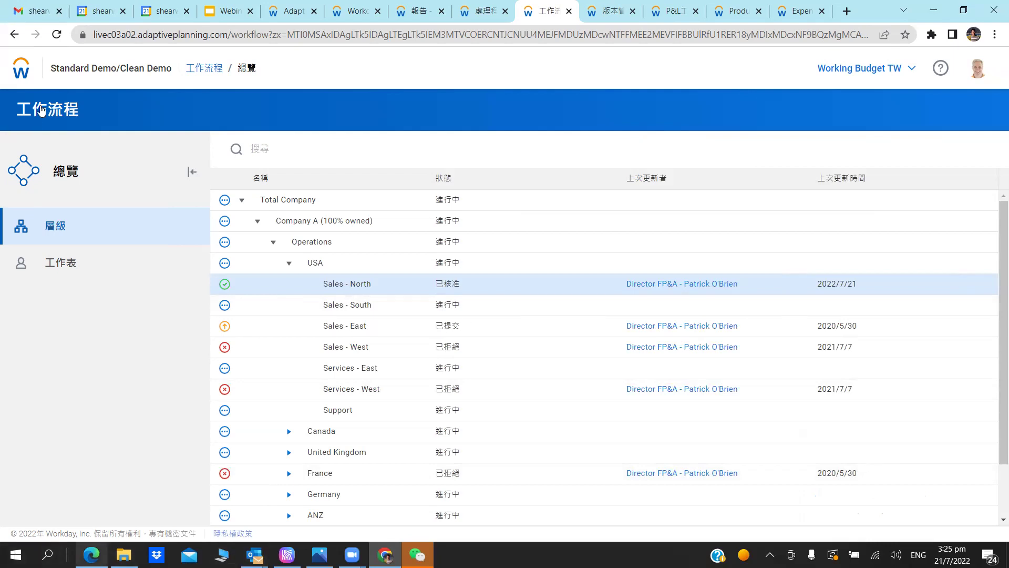
In the sales manager's Edge session, refresh the Sales - North workflow status and mark the Submit the Plan task as completed.
key(alt+Tab)
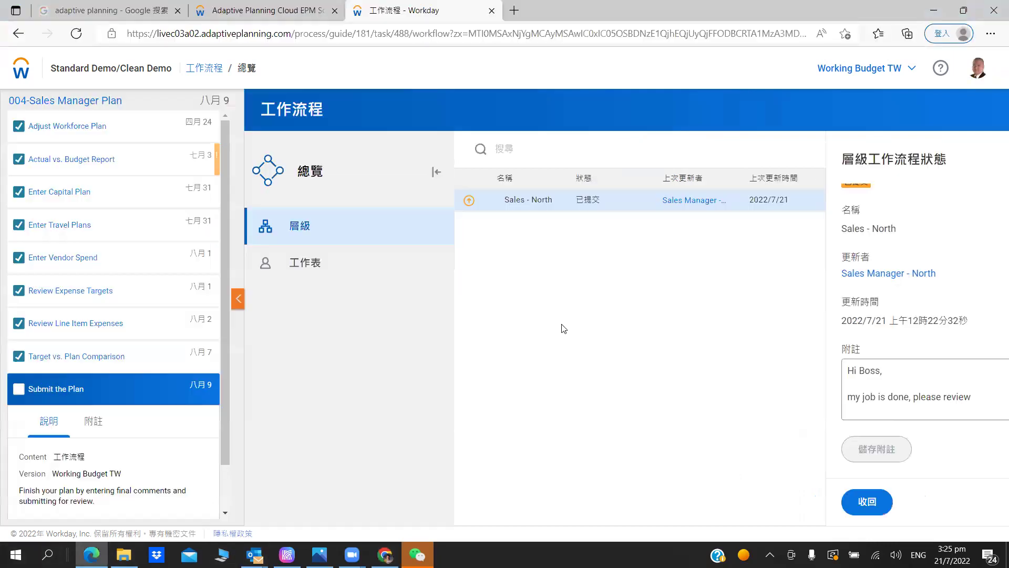
key(F5)
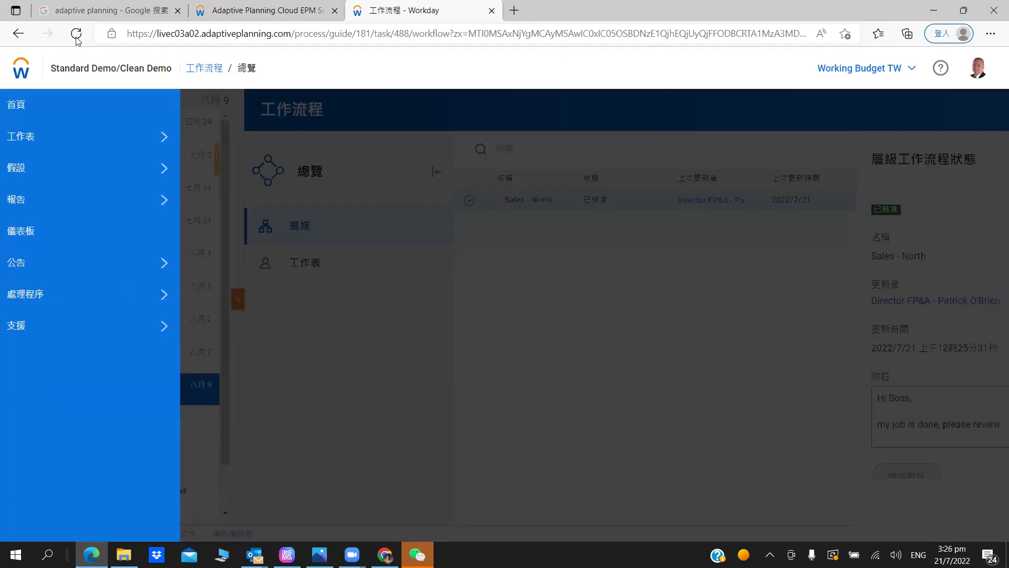
click(77, 34)
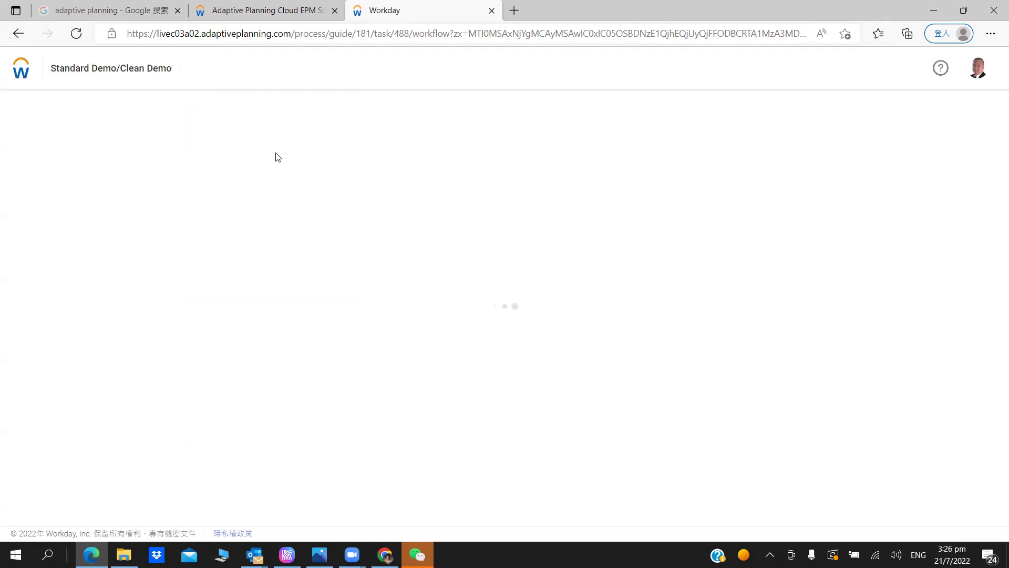
click(19, 389)
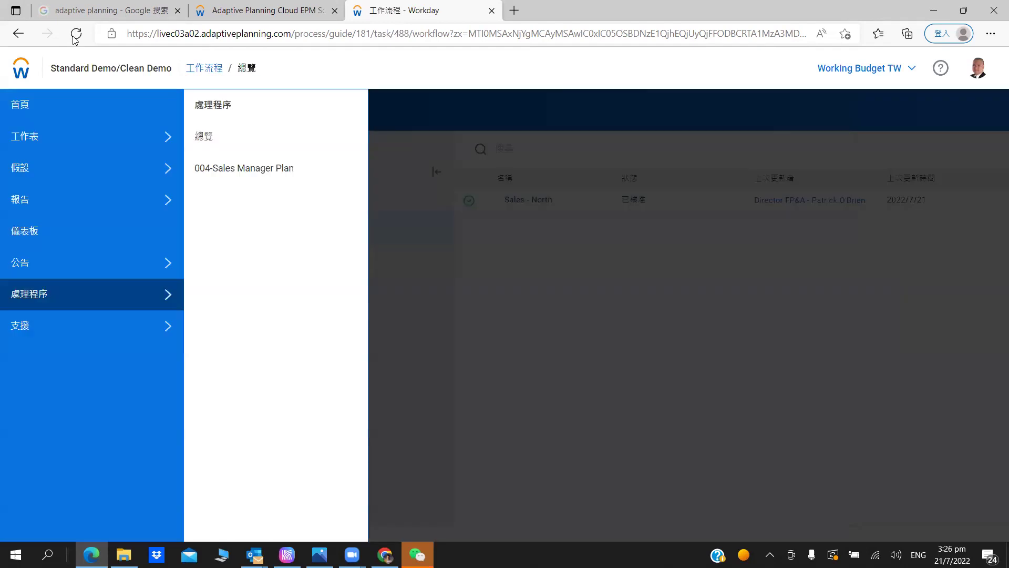
click(76, 34)
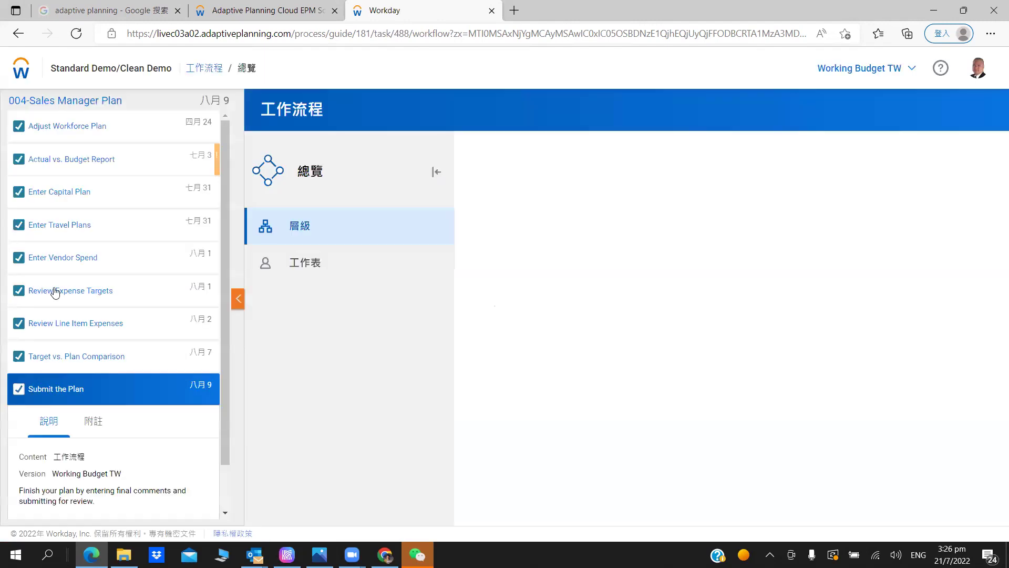
Open the process overview as the sales manager and examine the task progress of the 004-Sales Manager Plan.
click(21, 68)
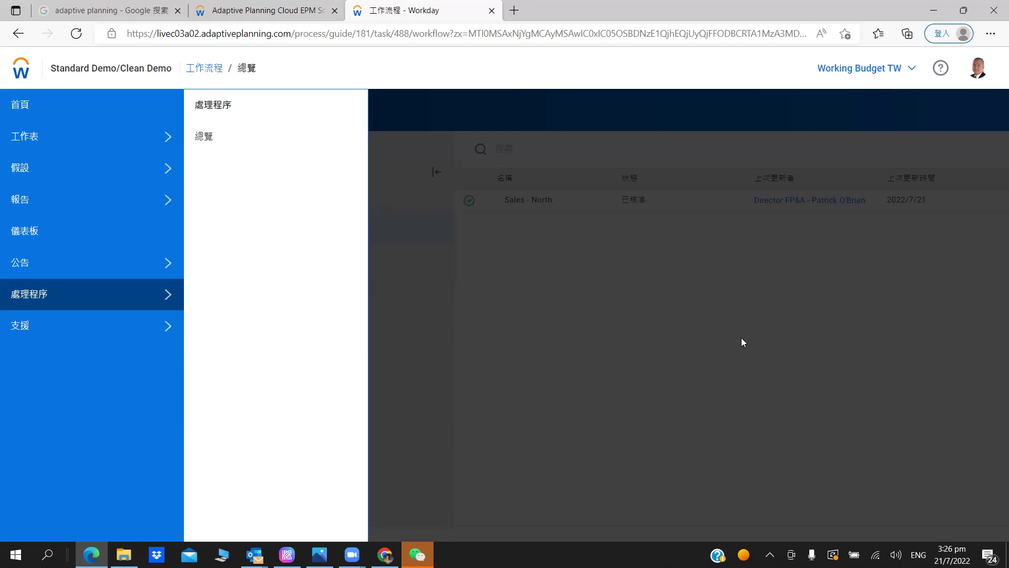
key(Tab)
key(Return)
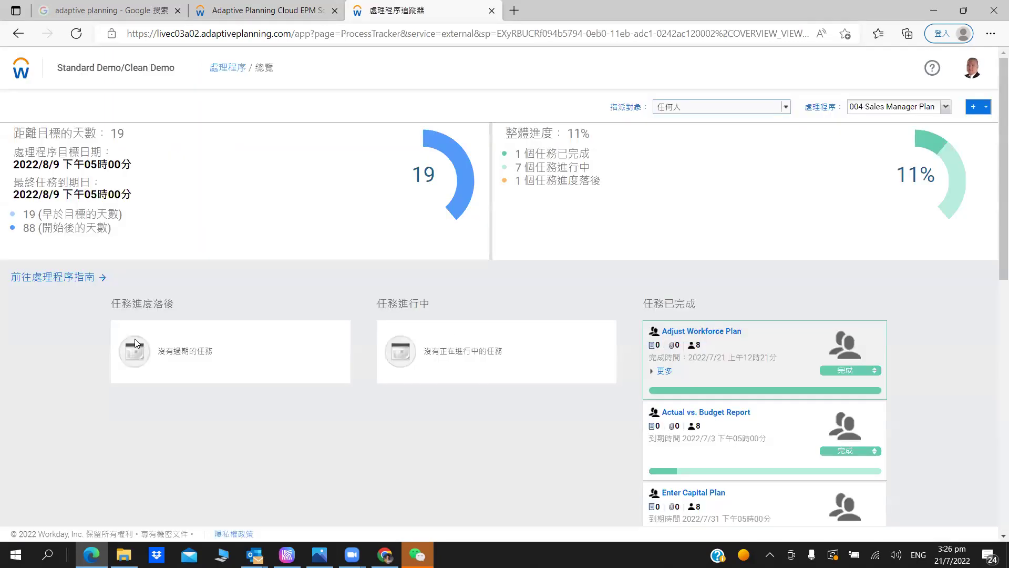
scroll(752, 332, down, 3)
scroll(752, 337, up, 3)
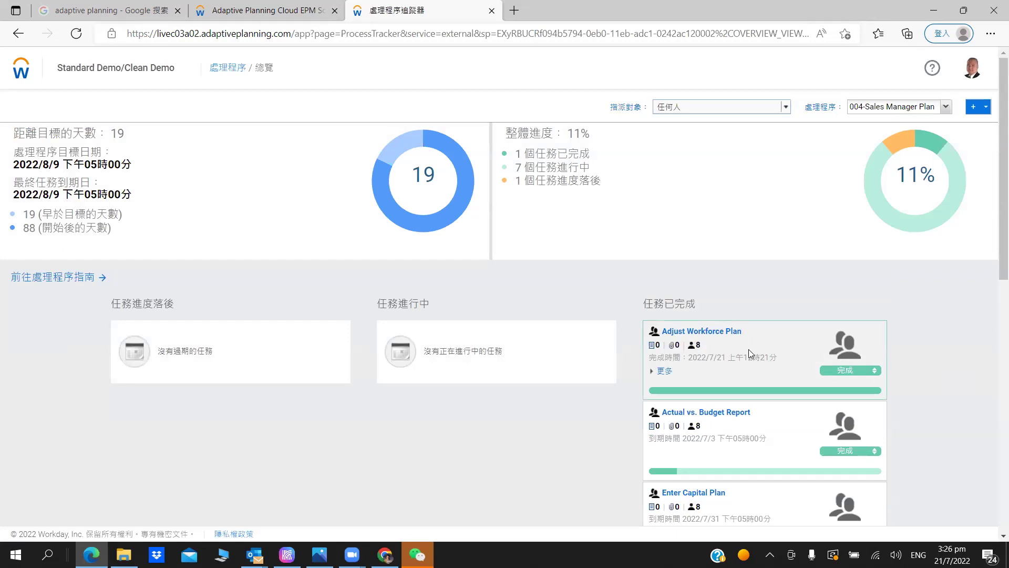
scroll(153, 292, down, 5)
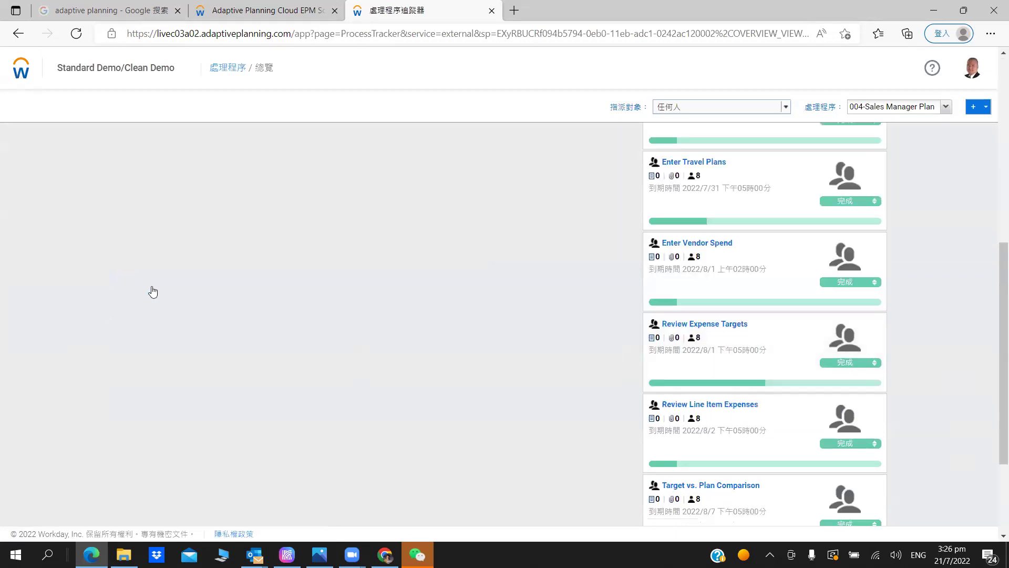
Check which processes the sales manager's navigation lists, and look through the whole process tracker once more.
click(21, 67)
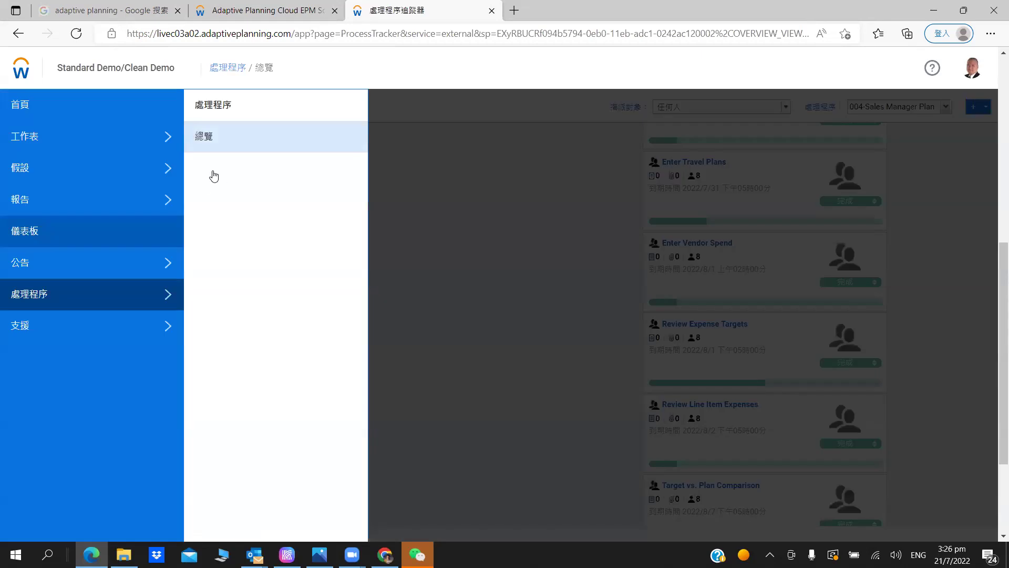
click(488, 223)
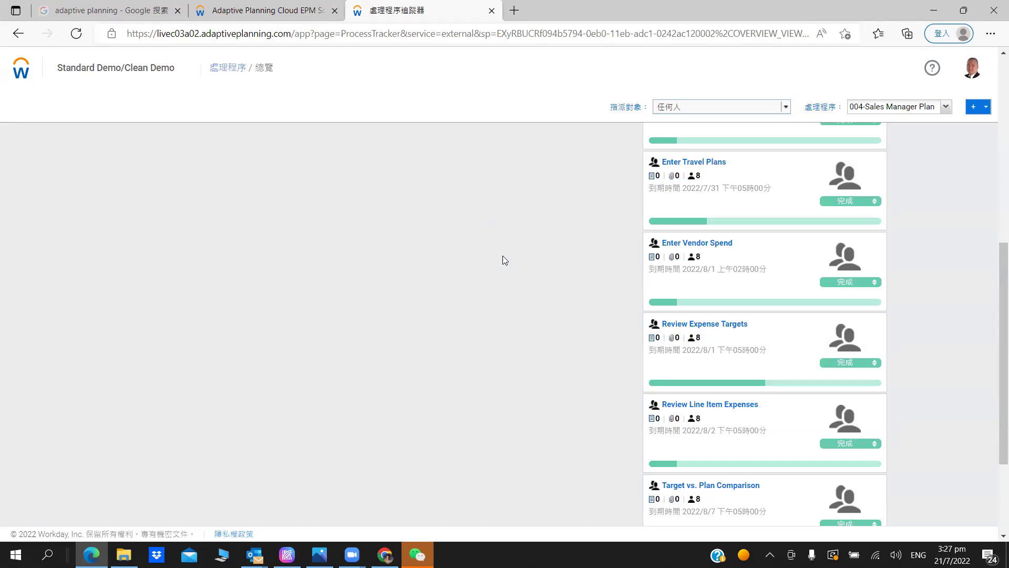
scroll(502, 255, down, 3)
scroll(503, 258, up, 10)
scroll(274, 315, down, 2)
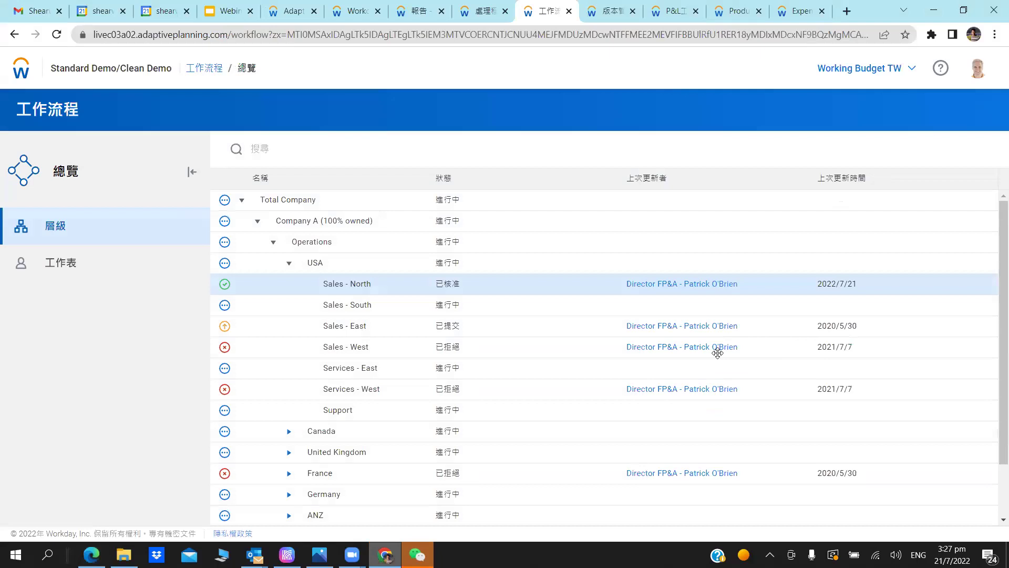
Switch to the Webinar Adaptive Planning TW presentation in Google Slides and select the agenda frame on slide 21.
key(ctrl+4)
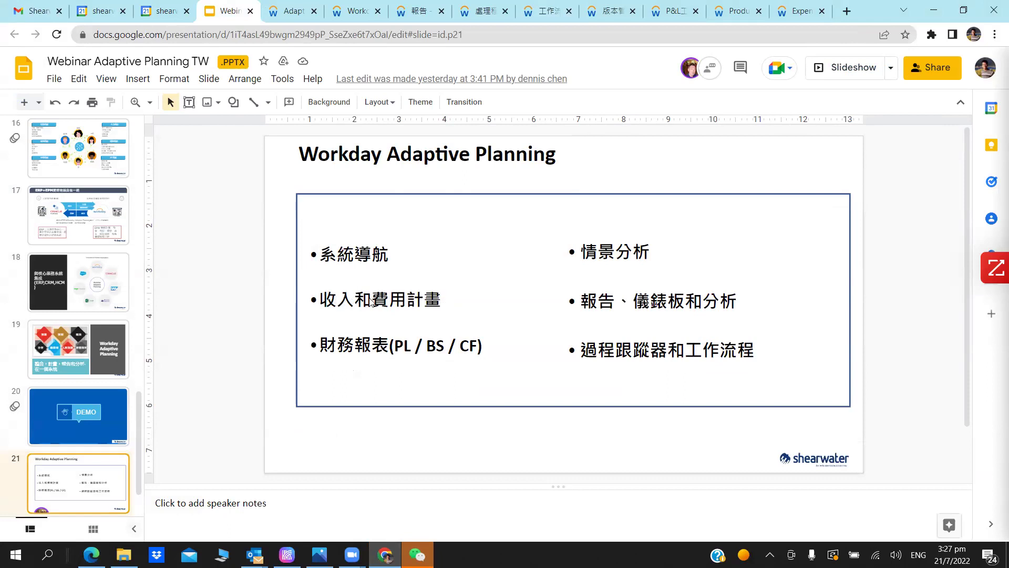
click(355, 353)
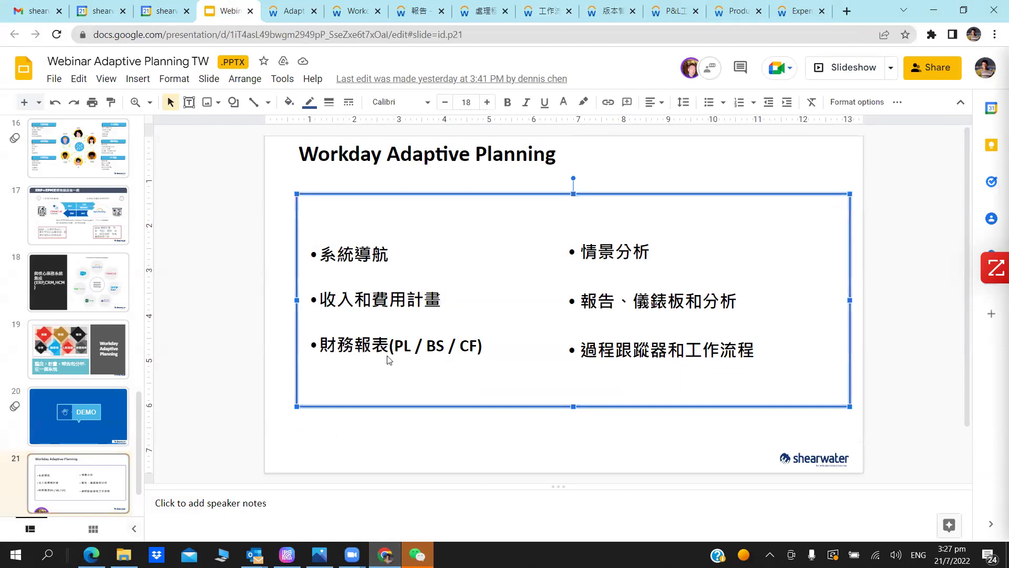